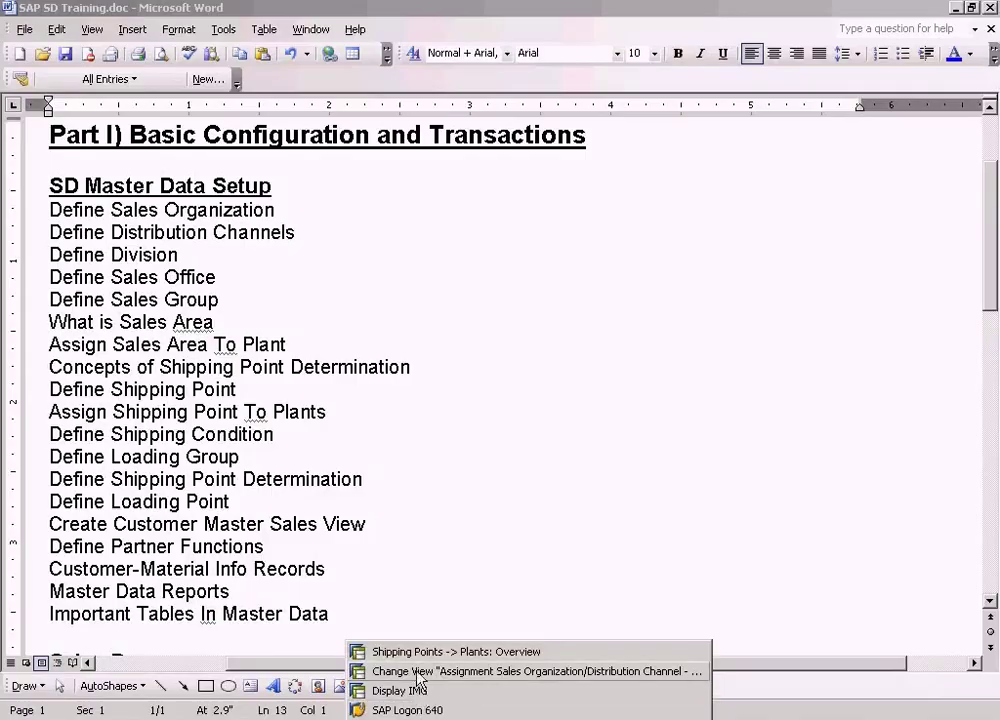
Step: Switch to SAP, return to the implementation guide and open Assign shipping point to plant under Logistics Execution assignments
{"action": "left_click", "coordinate": [418, 652]}
{"action": "left_click", "coordinate": [263, 48]}
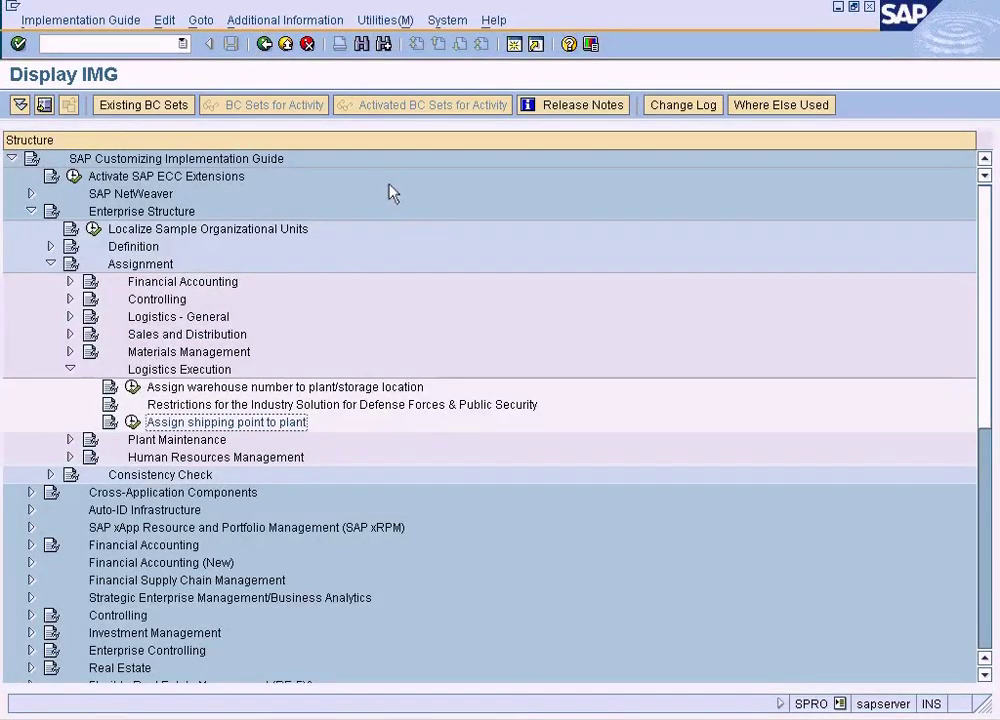
{"action": "left_click", "coordinate": [117, 212]}
{"action": "left_click", "coordinate": [128, 371]}
{"action": "left_click", "coordinate": [158, 425]}
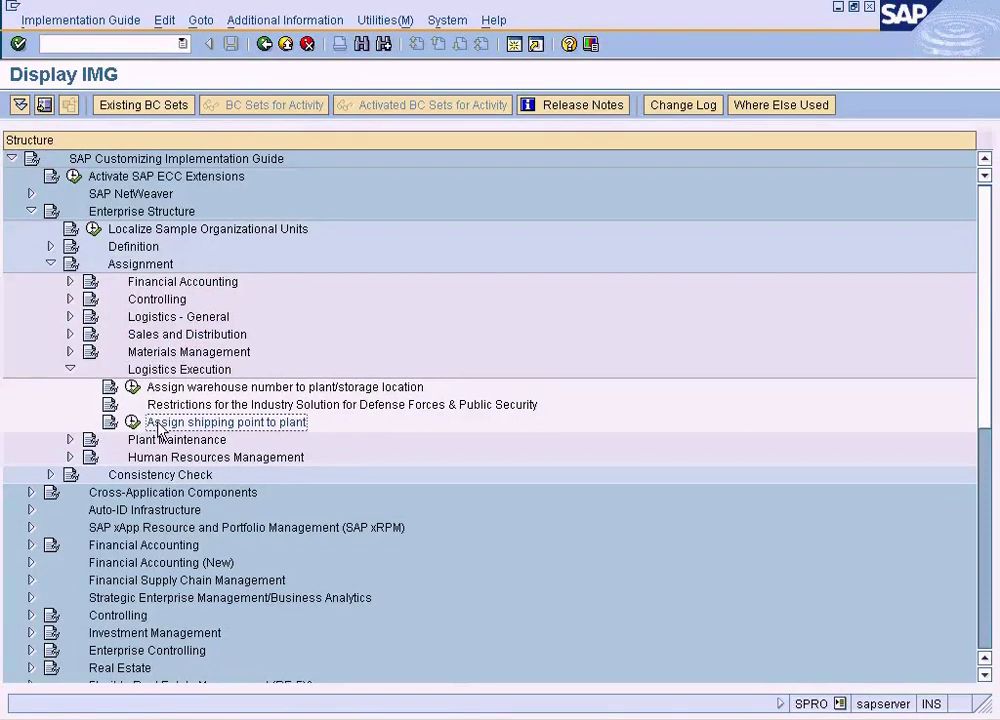
{"action": "left_click", "coordinate": [131, 422]}
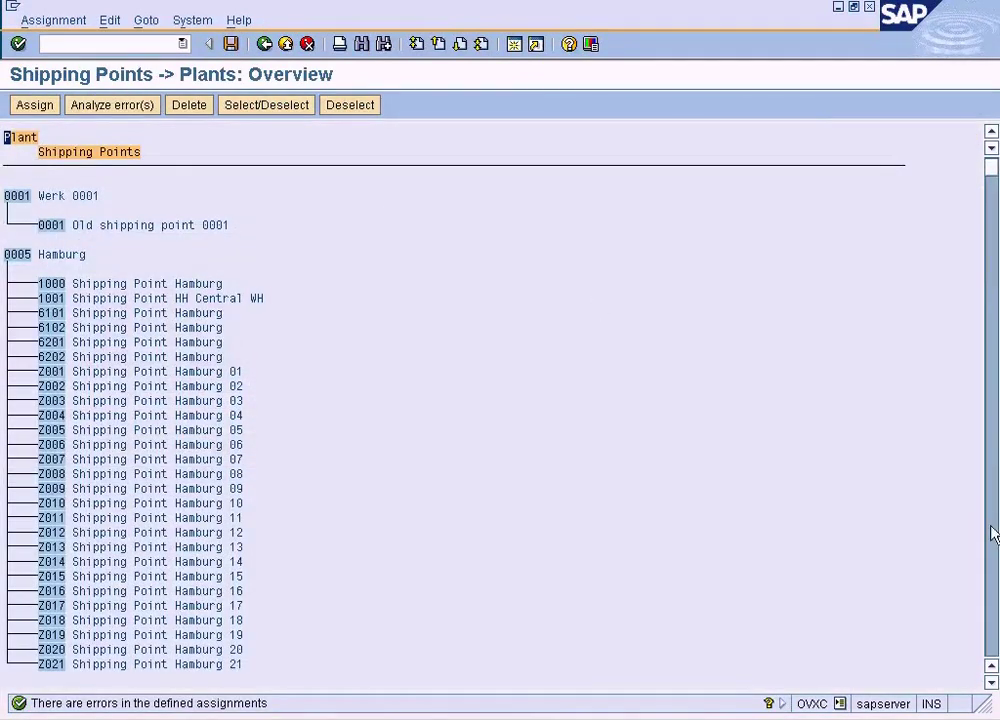
Step: Inspect plant 0001 with its assigned shipping point, and plant 0005 Hamburg, in the overview
{"action": "left_click", "coordinate": [20, 197]}
{"action": "left_click", "coordinate": [48, 226]}
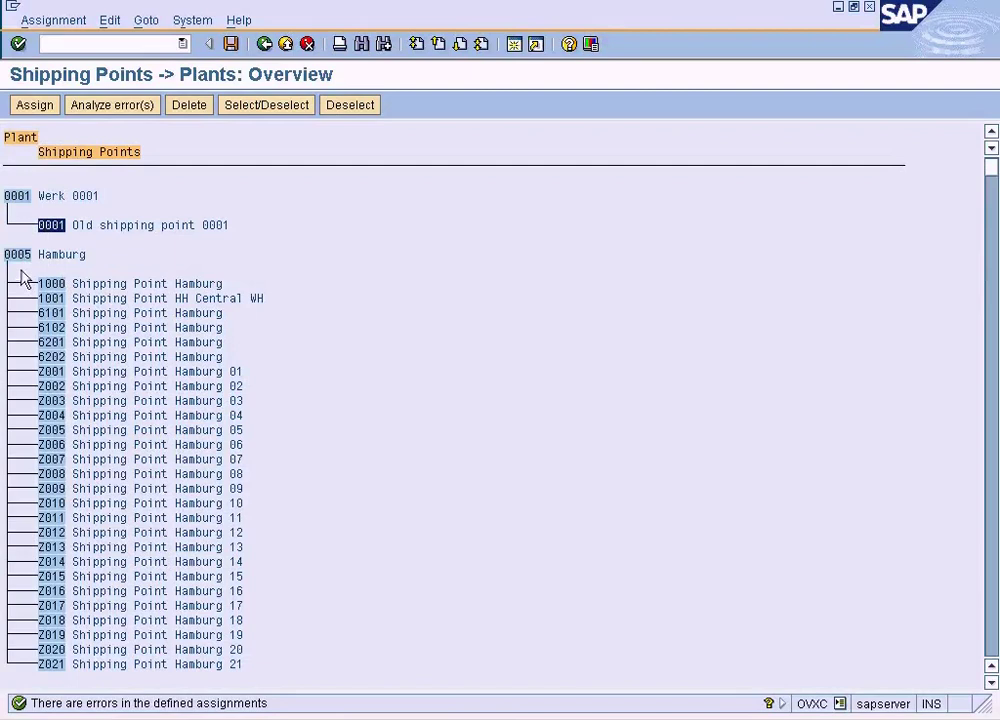
{"action": "left_click", "coordinate": [17, 256]}
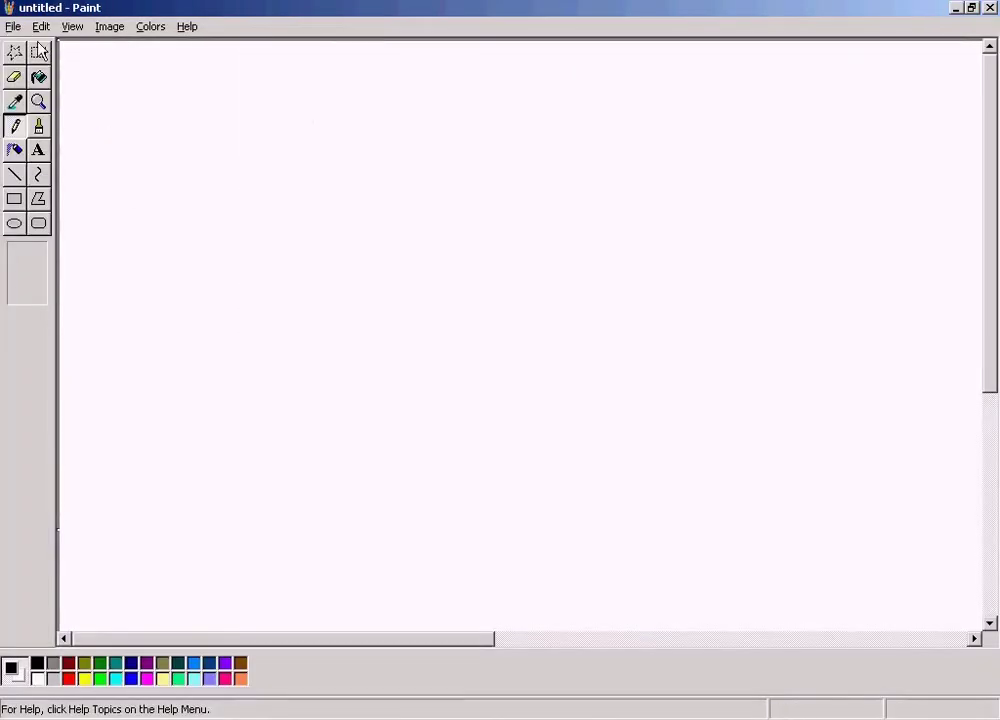
Step: Open Shipping Point.JPG in Paint and examine the plants, loading groups and shipping points in the diagram
{"action": "left_click", "coordinate": [14, 26]}
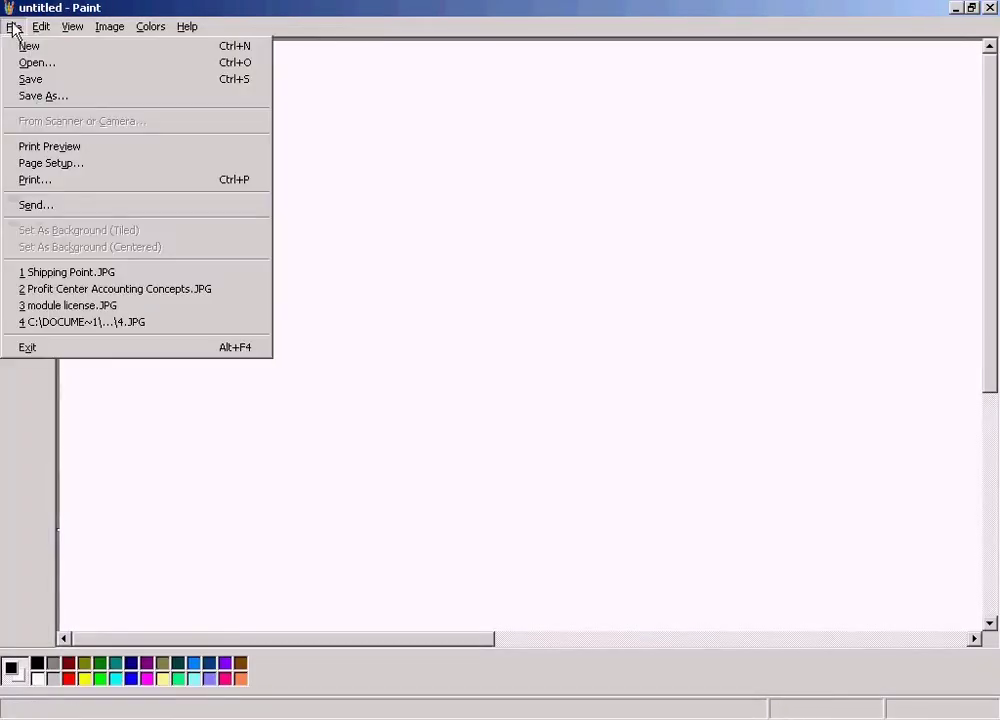
{"action": "left_click", "coordinate": [97, 272]}
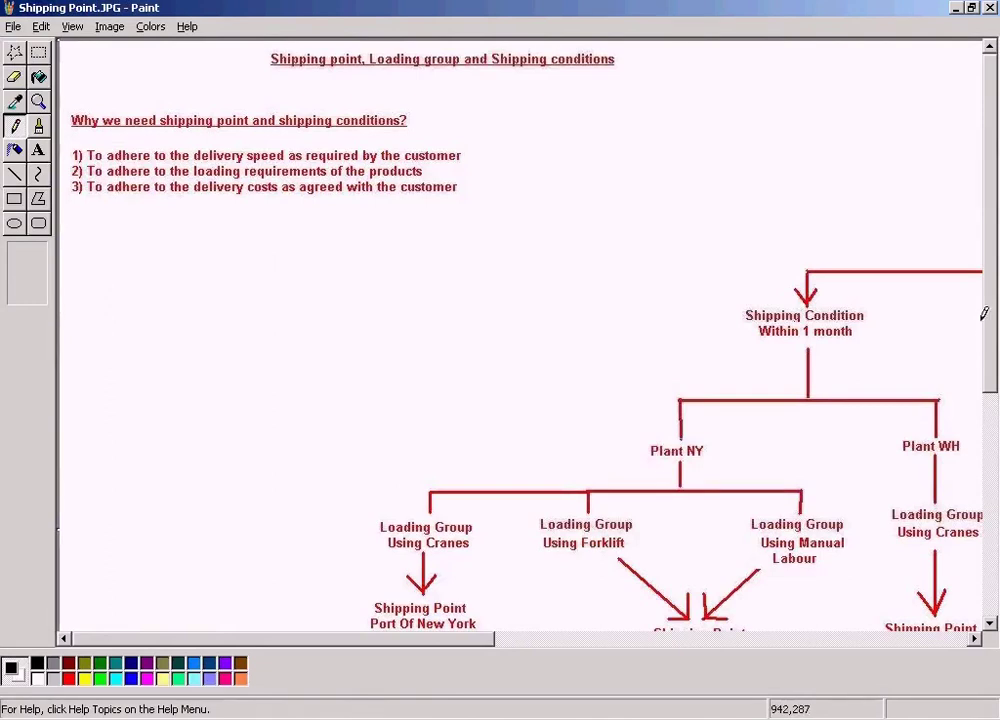
{"action": "left_click_drag", "start_coordinate": [993, 314], "coordinate": [993, 421]}
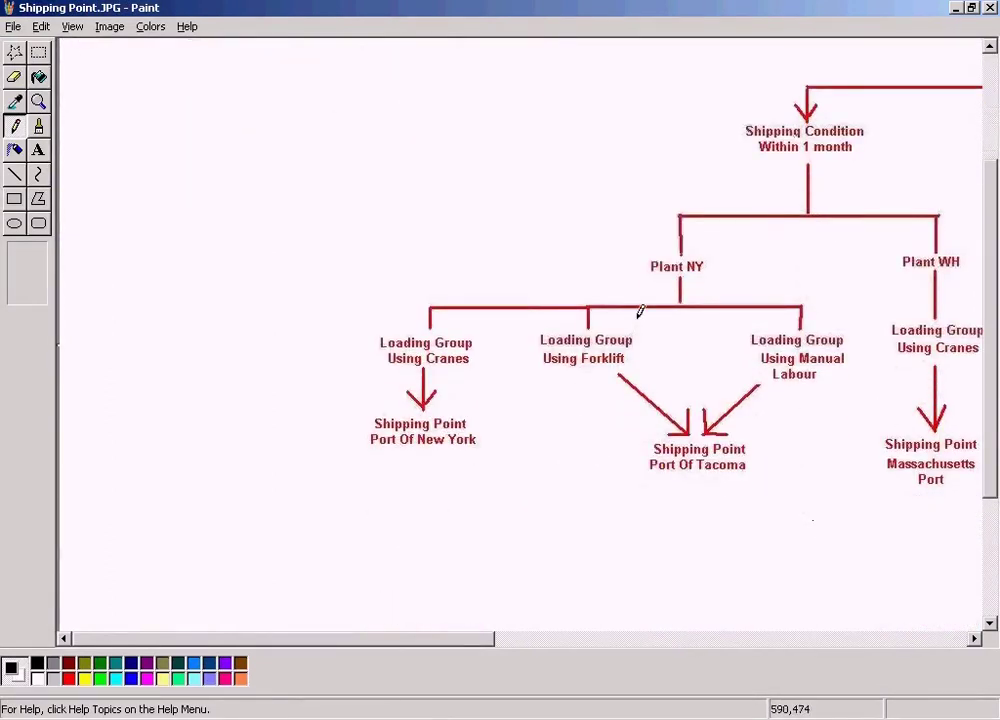
{"action": "left_click", "coordinate": [975, 640]}
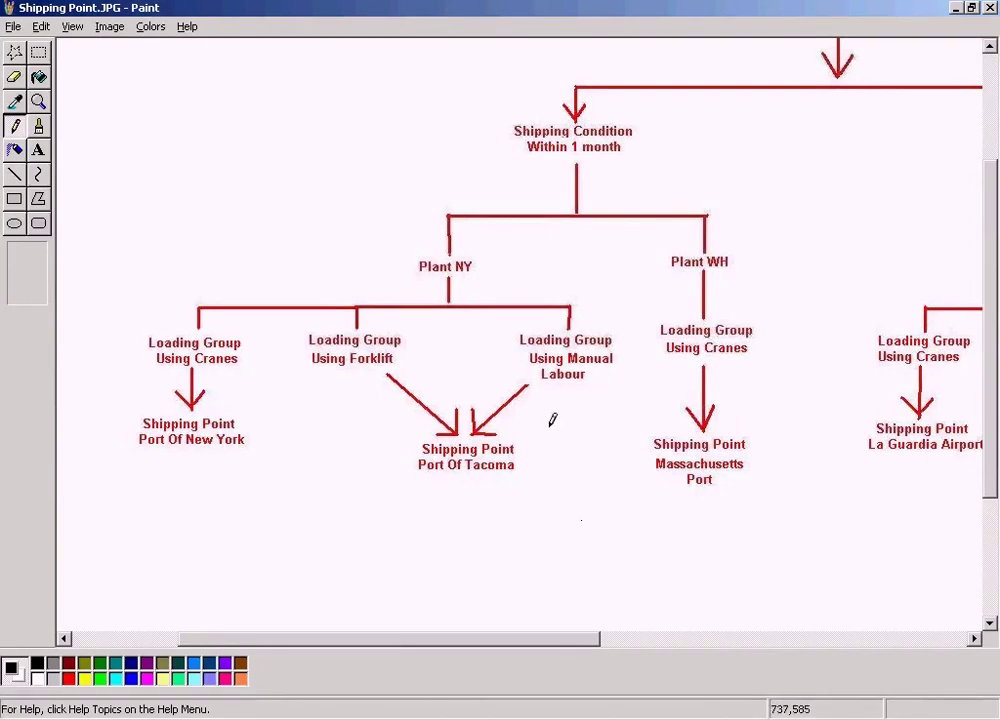
Step: Return to the SAP Shipping Points -> Plants overview, then locate and select plant NY (New york)
{"action": "left_click", "coordinate": [418, 719]}
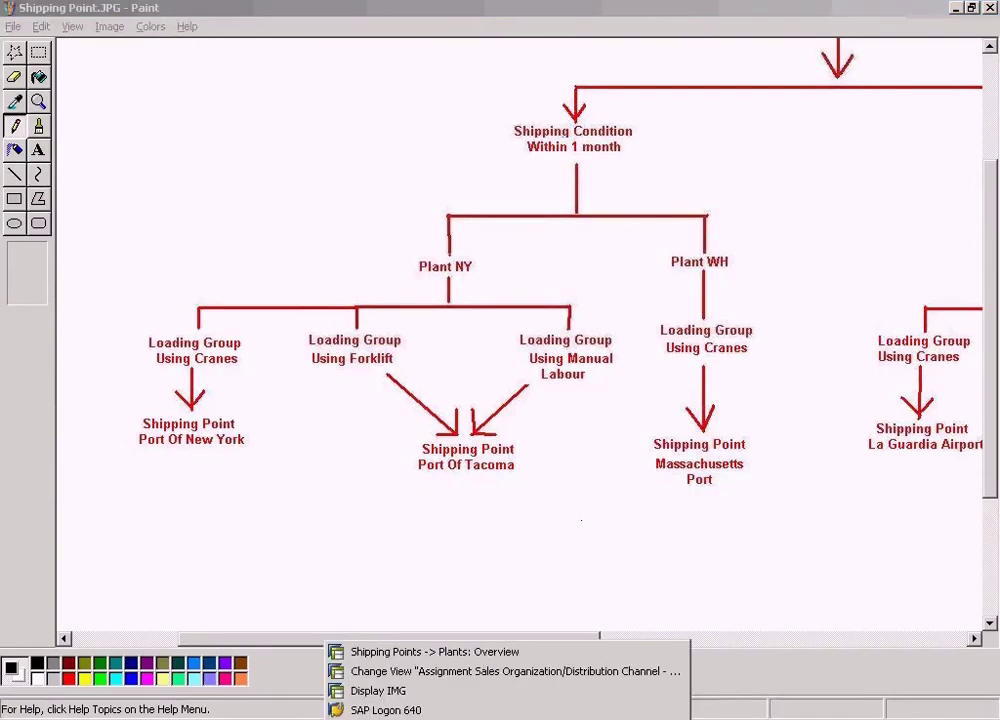
{"action": "left_click", "coordinate": [394, 654]}
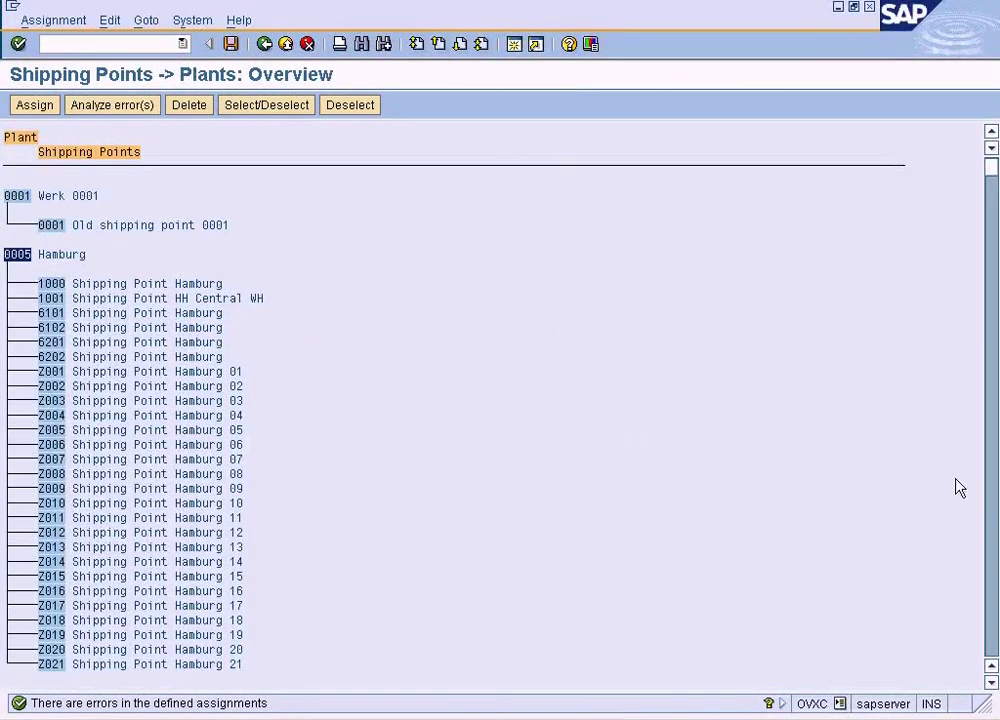
{"action": "scroll", "coordinate": [997, 580], "scroll_direction": "down", "scroll_amount": 15}
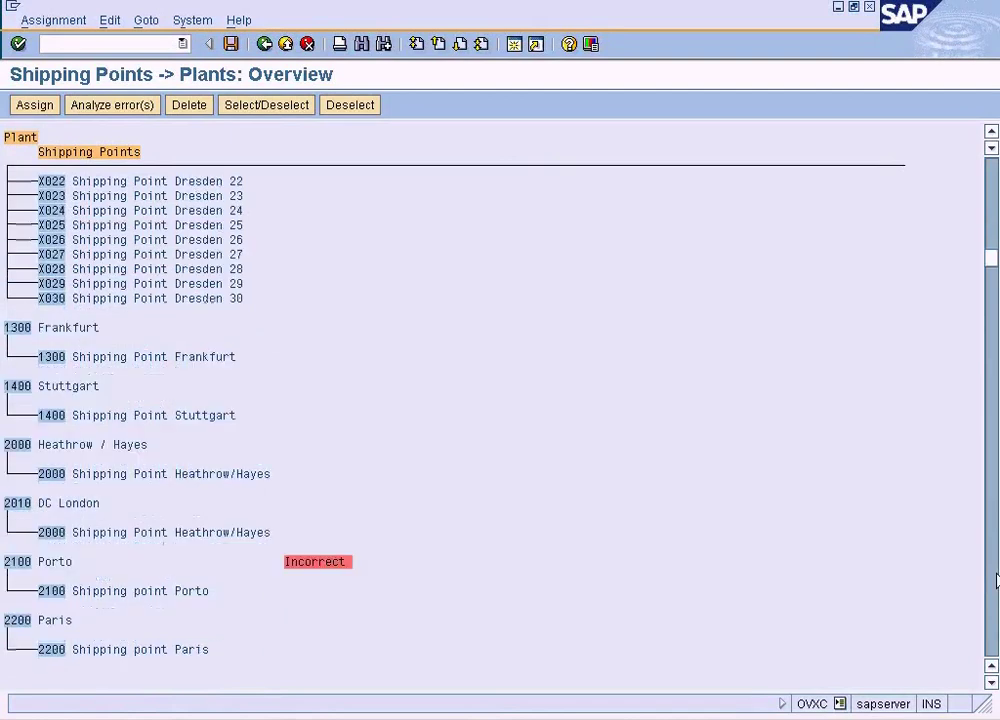
{"action": "scroll", "coordinate": [997, 580], "scroll_direction": "down", "scroll_amount": 15}
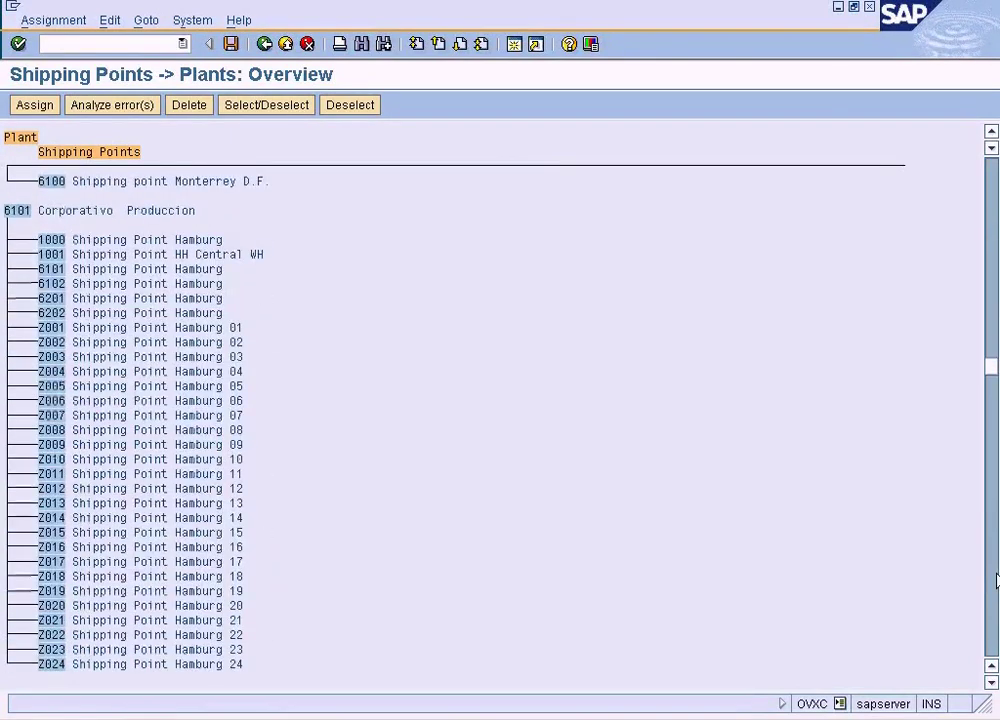
{"action": "scroll", "coordinate": [997, 580], "scroll_direction": "down", "scroll_amount": 15}
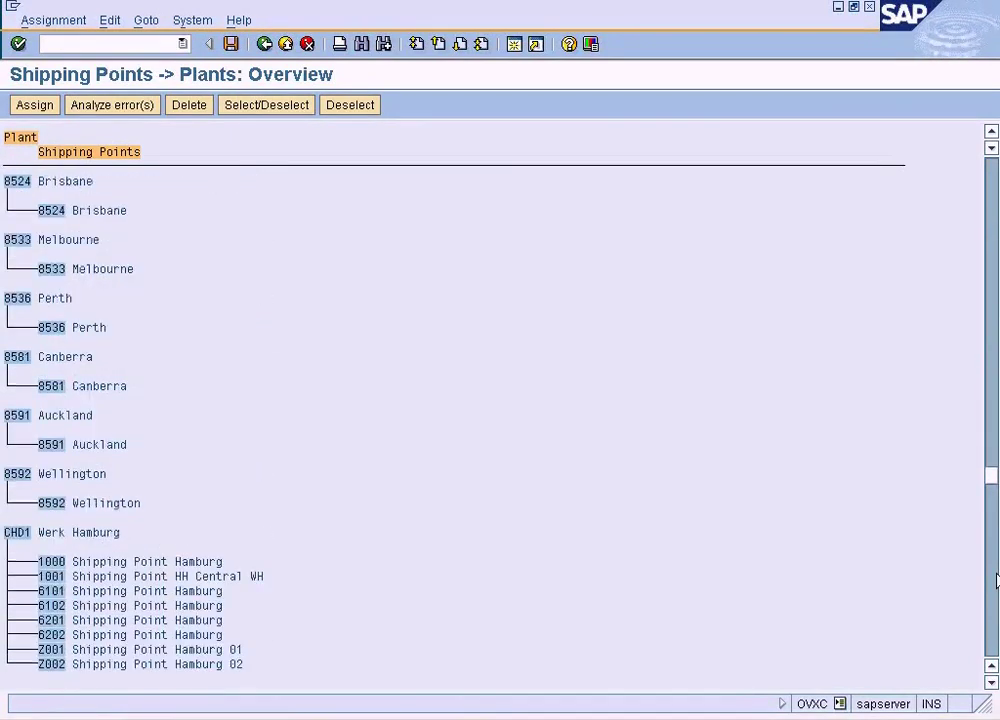
{"action": "scroll", "coordinate": [997, 580], "scroll_direction": "down", "scroll_amount": 3}
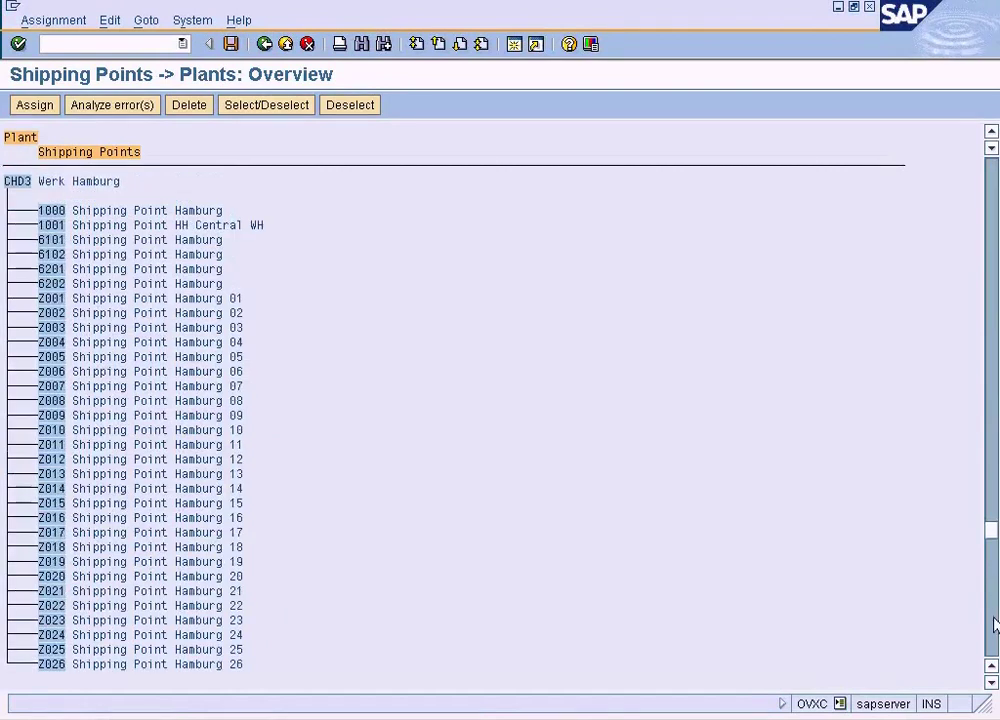
{"action": "scroll", "coordinate": [995, 626], "scroll_direction": "down", "scroll_amount": 3}
{"action": "scroll", "coordinate": [995, 626], "scroll_direction": "down", "scroll_amount": 2}
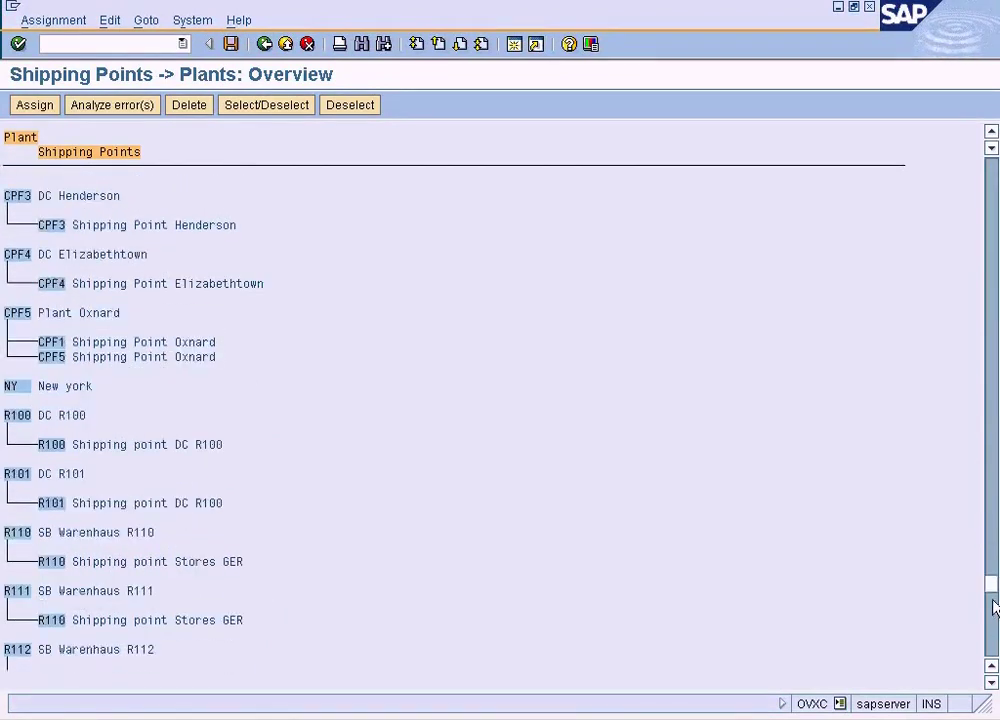
{"action": "left_click", "coordinate": [18, 388]}
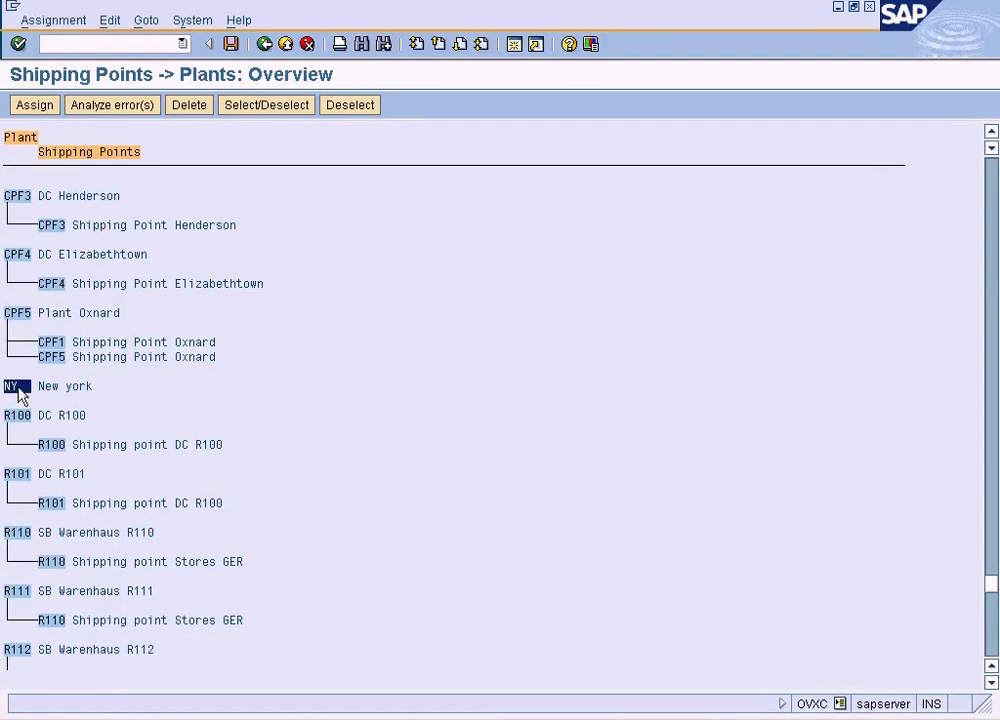
{"action": "left_click", "coordinate": [17, 315]}
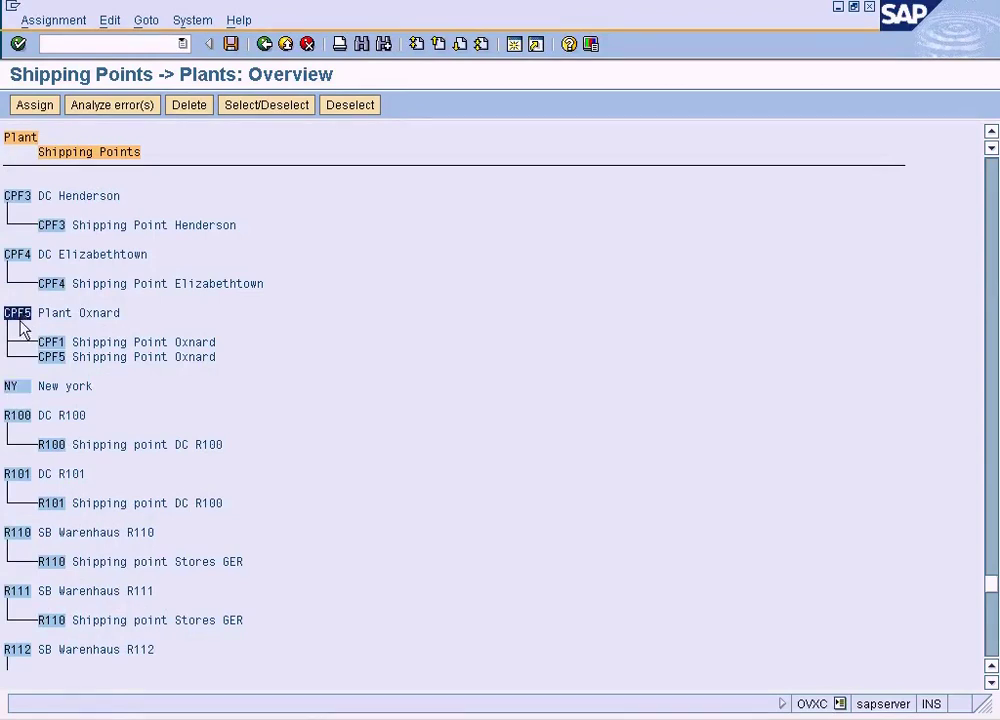
{"action": "left_click", "coordinate": [19, 389]}
Step: Switch to the SAP SD Training document in Word and select the line "Assign Sales Area To Plant"
{"action": "key", "text": "alt+Tab"}
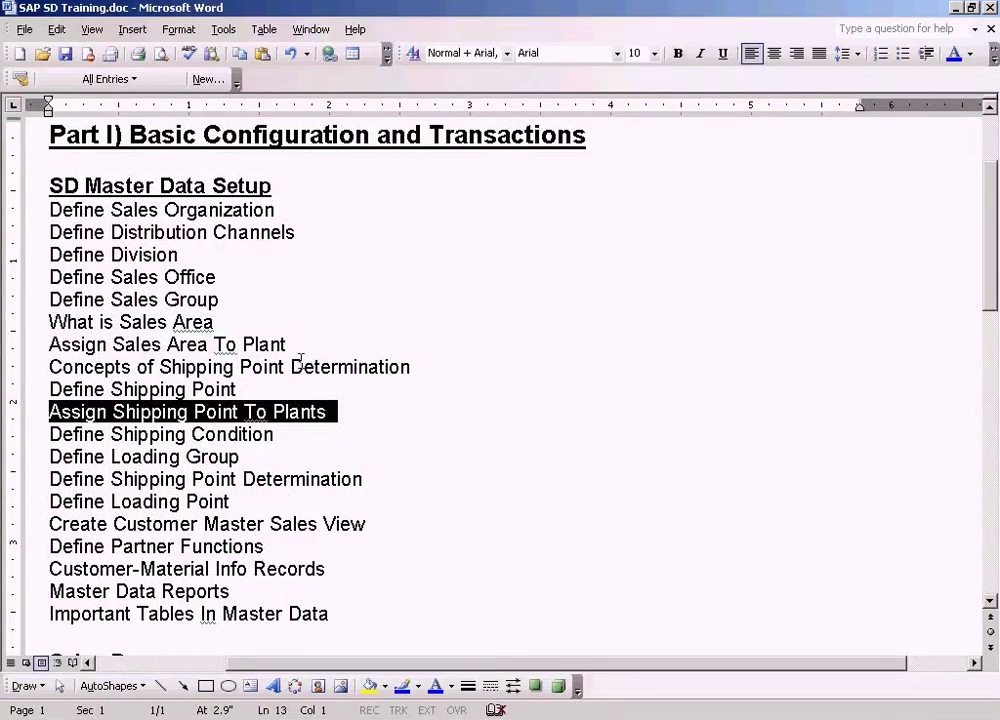
{"action": "left_click", "coordinate": [301, 343]}
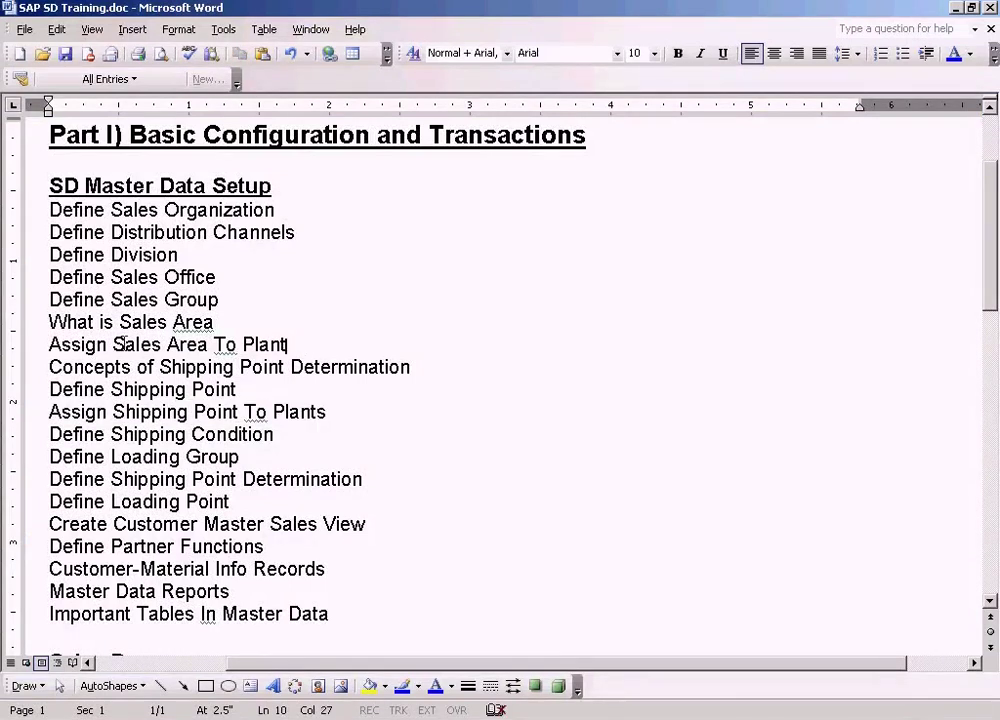
{"action": "key", "text": "ctrl+shift+Left"}
{"action": "key", "text": "ctrl+shift+Left"}
{"action": "key", "text": "ctrl+shift+Left"}
{"action": "key", "text": "ctrl+shift+Left"}
{"action": "key", "text": "ctrl+shift+Left"}
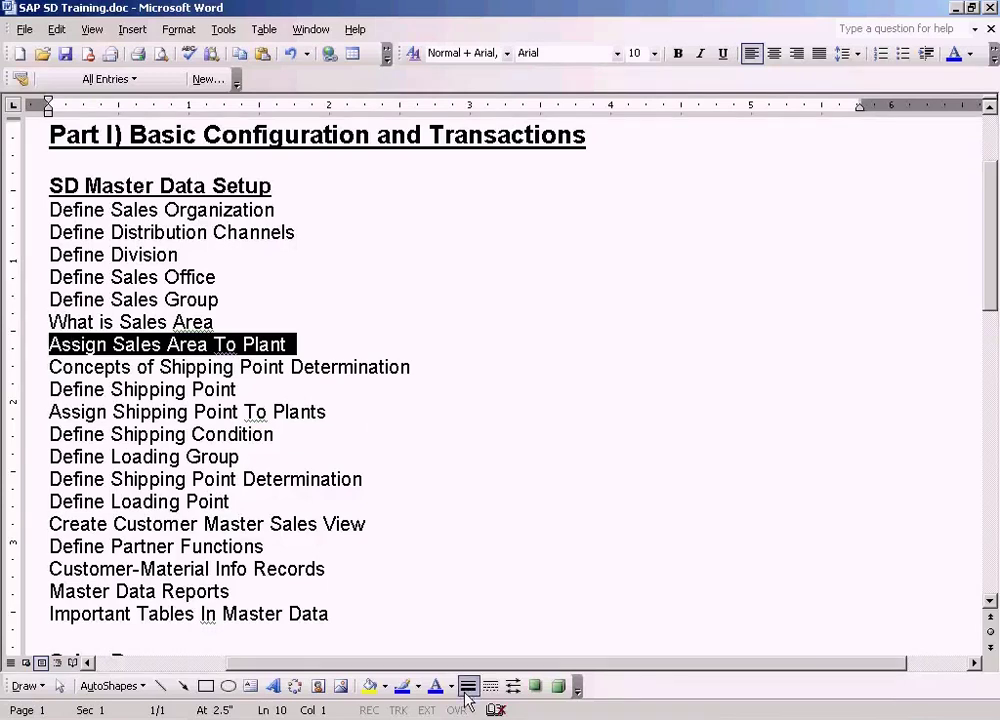
Step: Switch to the SAP sales assignment session, return to the implementation guide and reopen Assign sales organization - distribution channel - plant
{"action": "left_click", "coordinate": [420, 719]}
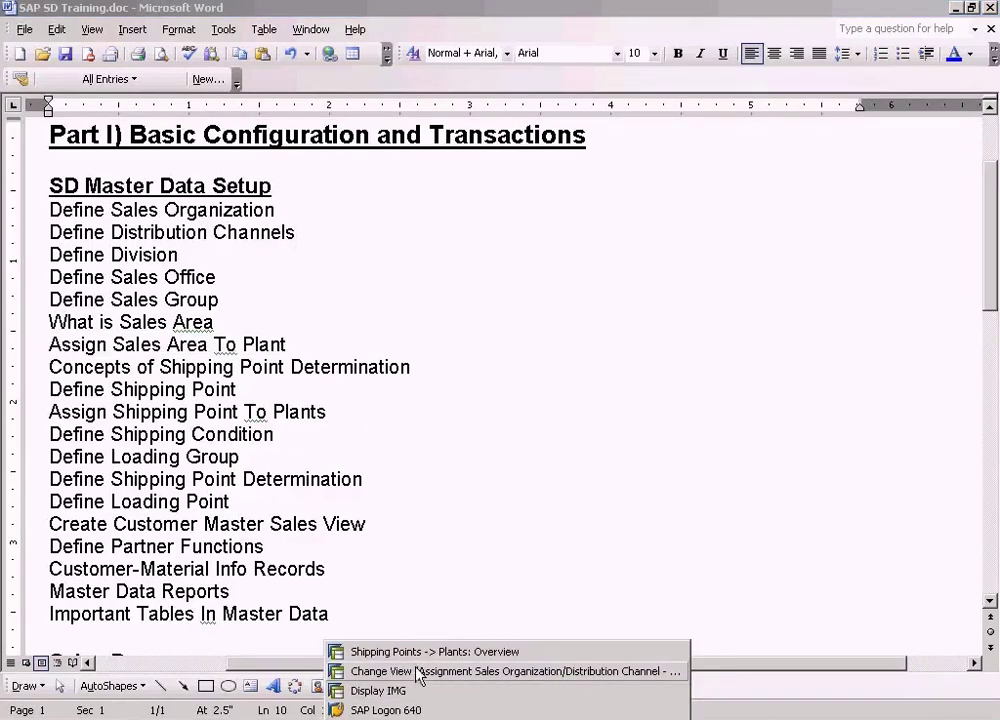
{"action": "left_click", "coordinate": [418, 673]}
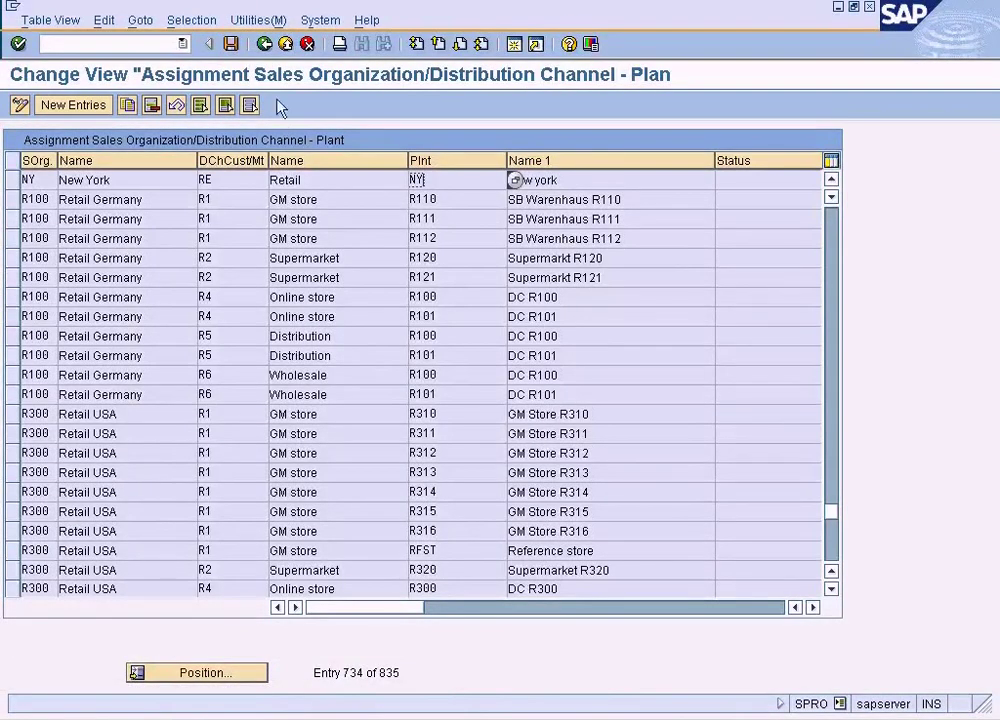
{"action": "left_click", "coordinate": [265, 46]}
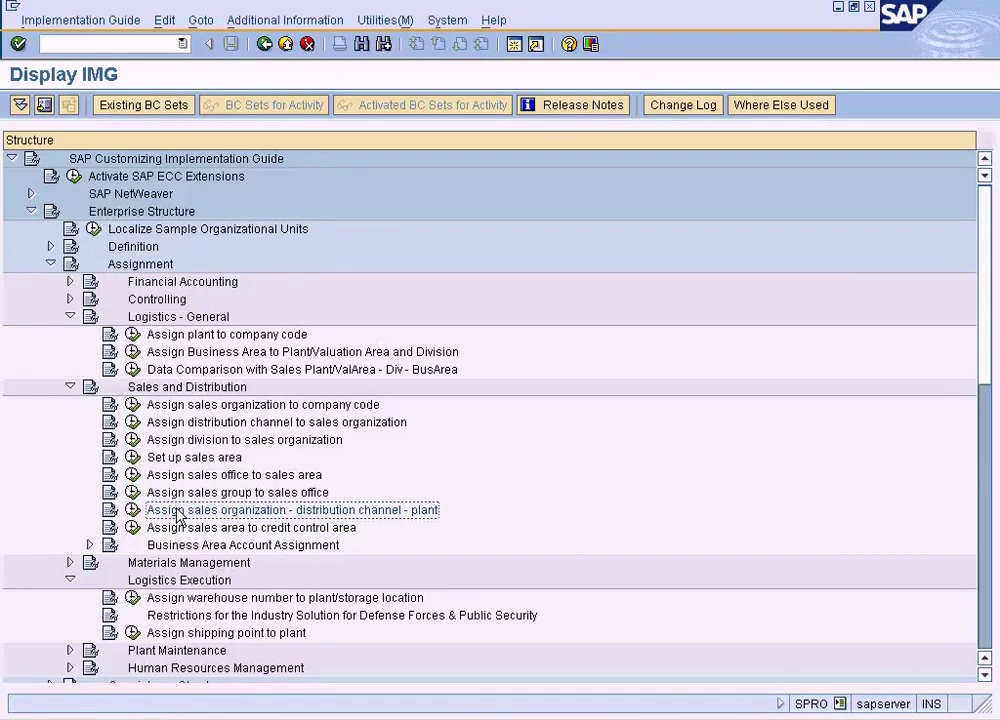
{"action": "left_click", "coordinate": [134, 512]}
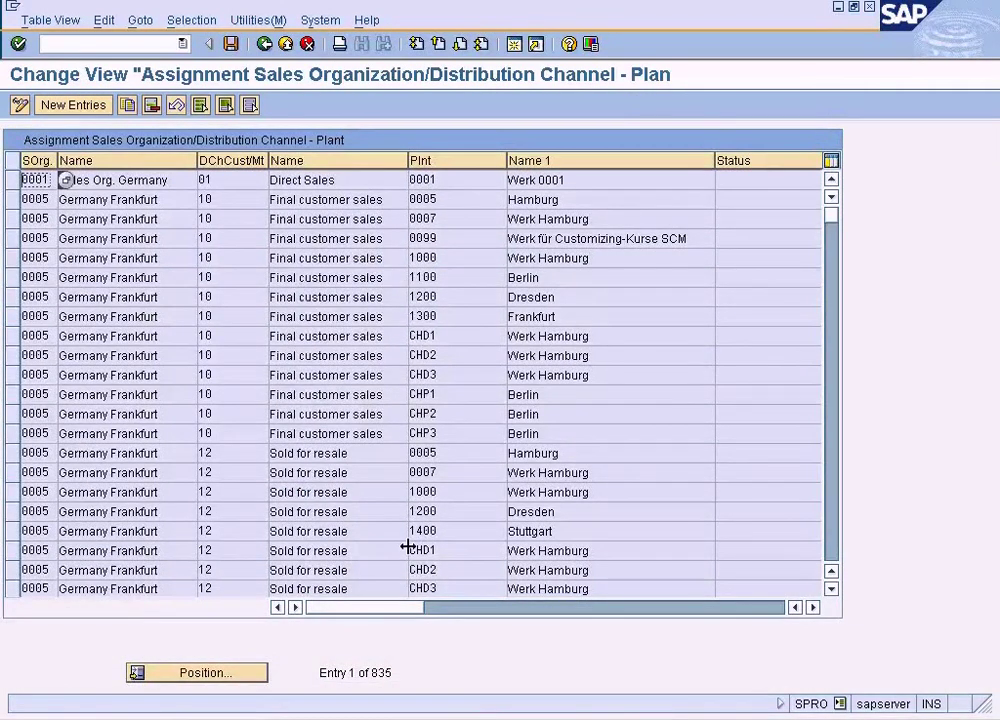
Step: Return to the Shipping Points -> Plants overview and examine the shipping point assignments of the plants listed after New york
{"action": "left_click", "coordinate": [412, 712]}
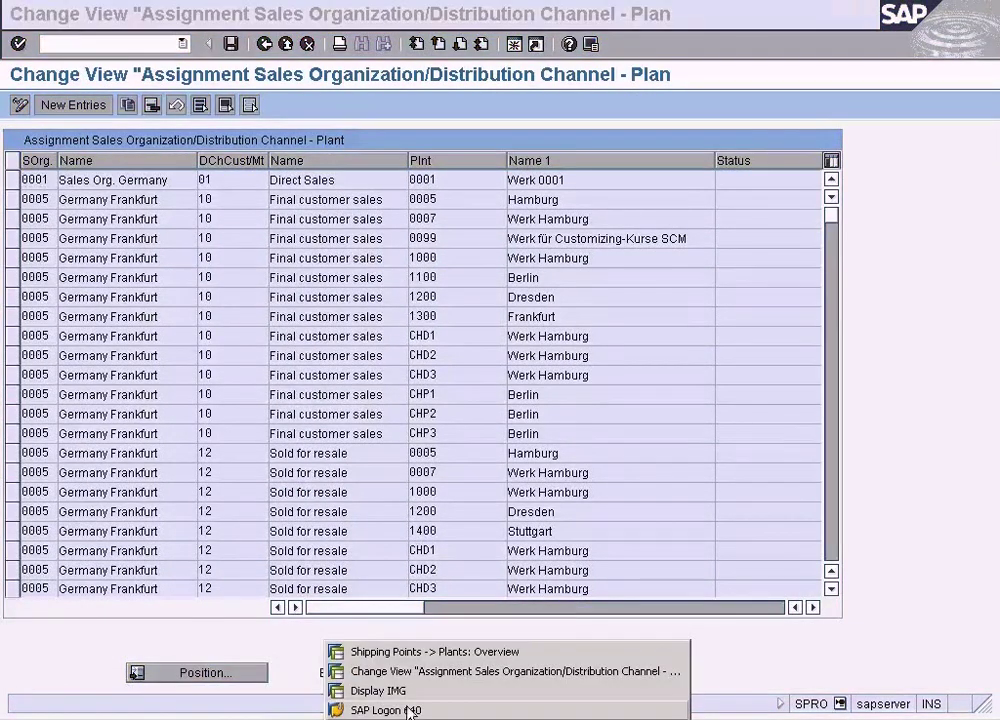
{"action": "left_click", "coordinate": [413, 652]}
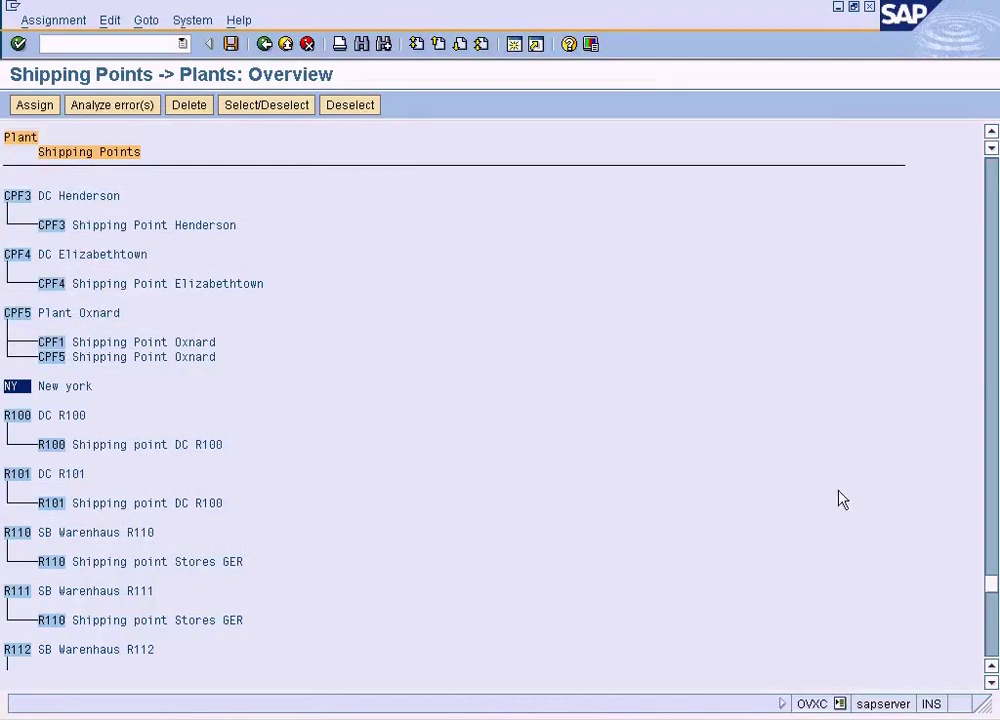
{"action": "left_click", "coordinate": [991, 681]}
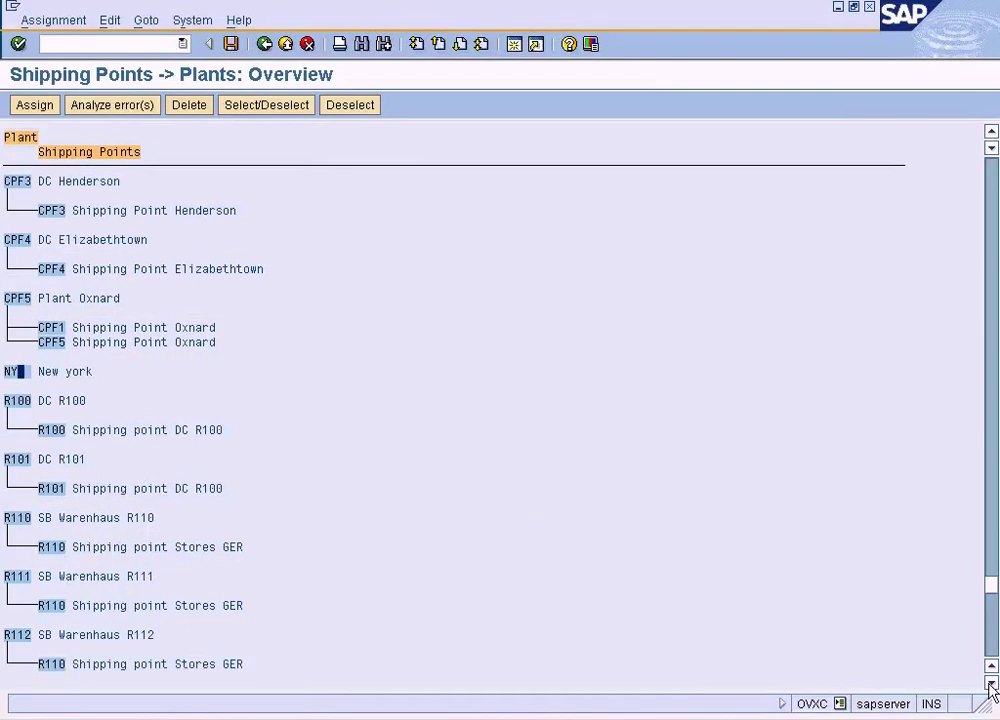
{"action": "left_click", "coordinate": [991, 682]}
{"action": "left_click", "coordinate": [991, 682]}
{"action": "left_click", "coordinate": [991, 682]}
{"action": "left_click", "coordinate": [991, 682]}
{"action": "left_click", "coordinate": [991, 682]}
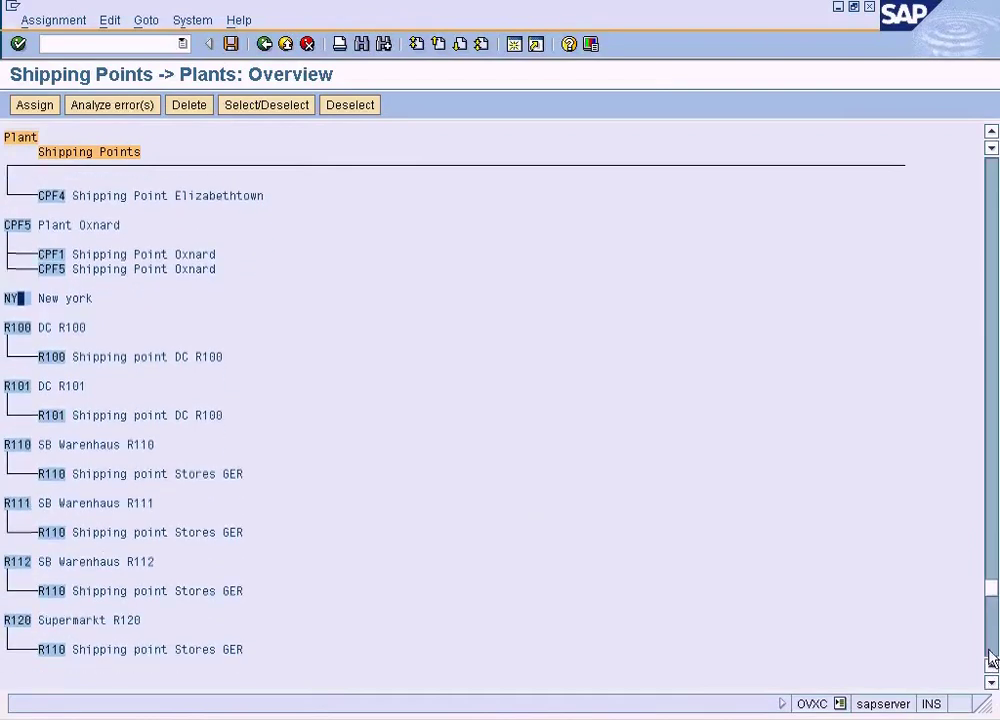
{"action": "left_click", "coordinate": [992, 648]}
{"action": "left_click", "coordinate": [992, 648]}
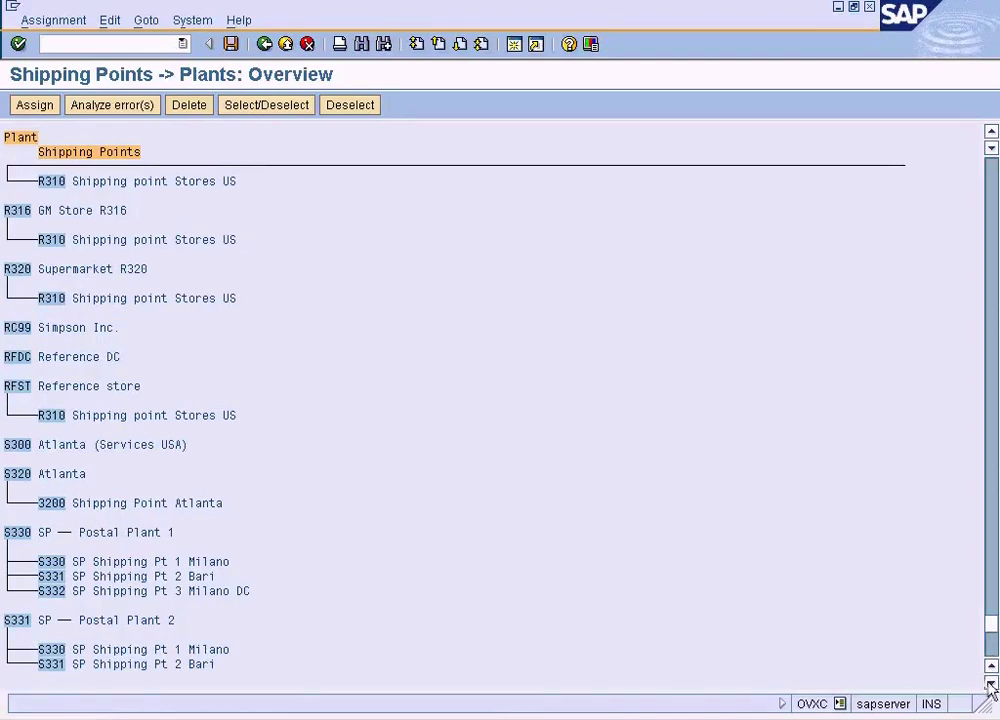
{"action": "left_click", "coordinate": [991, 683]}
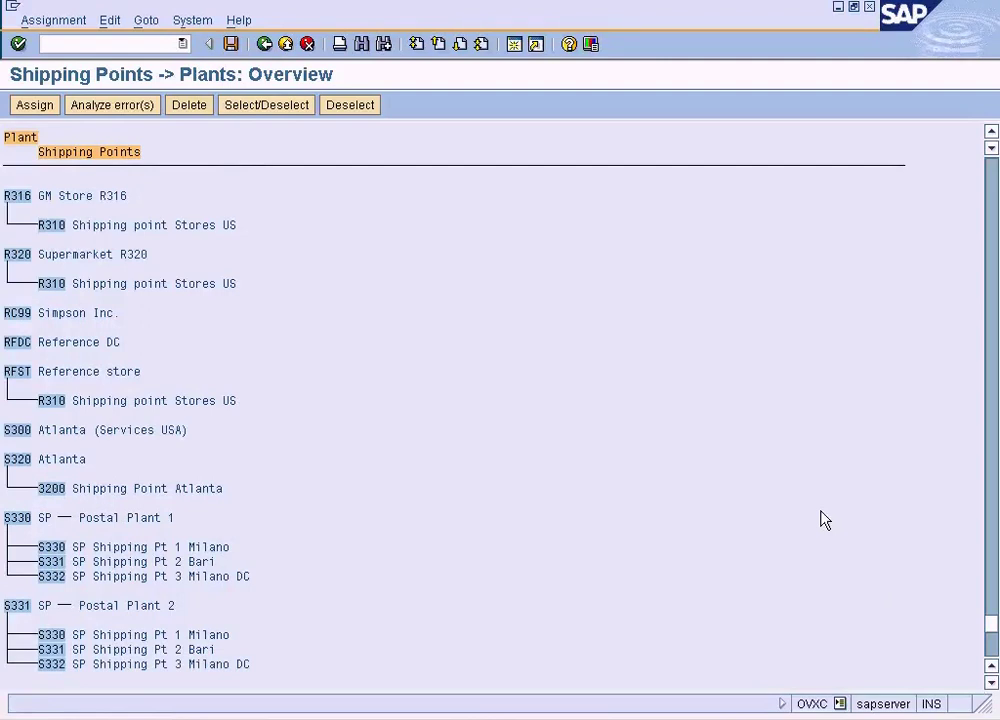
{"action": "left_click", "coordinate": [991, 683]}
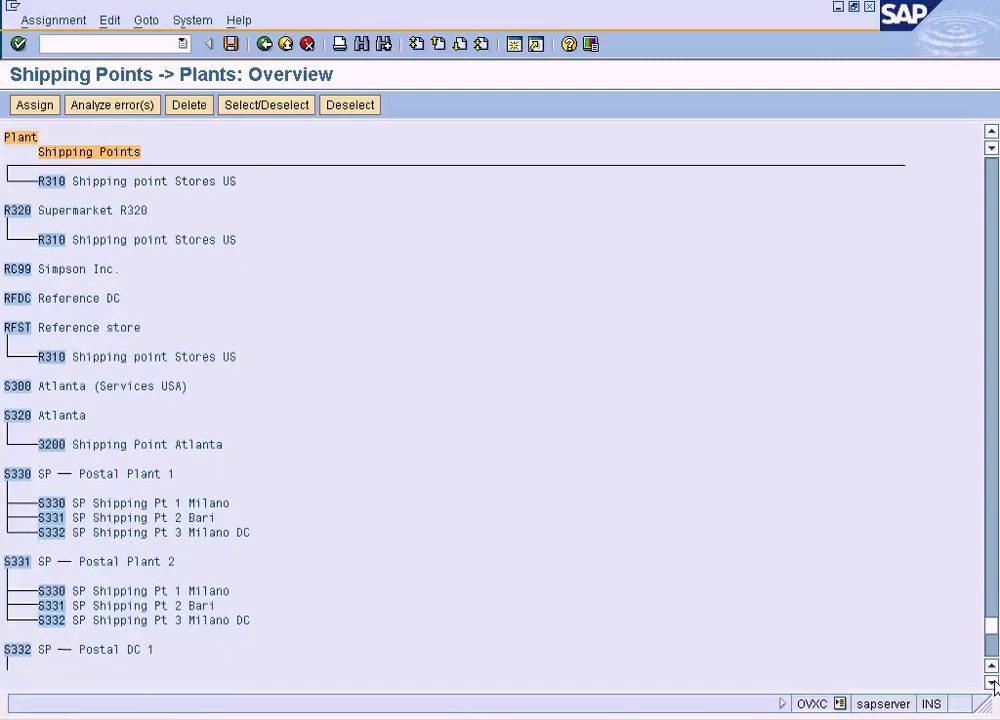
{"action": "left_click", "coordinate": [993, 683]}
{"action": "left_click", "coordinate": [993, 683]}
{"action": "left_click", "coordinate": [993, 683]}
{"action": "left_click", "coordinate": [993, 683]}
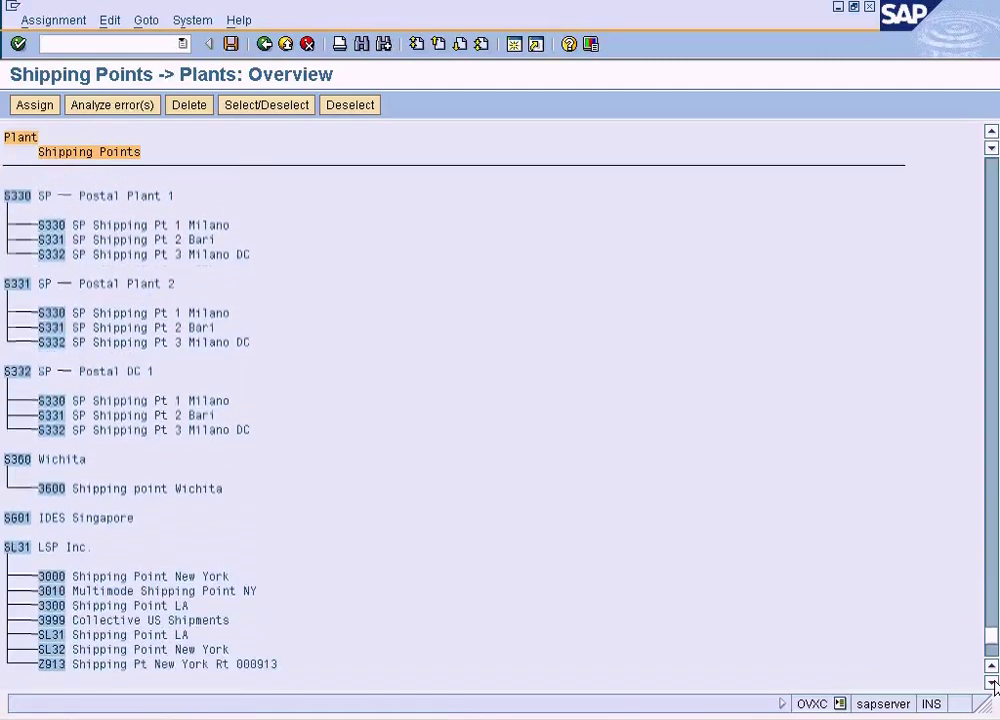
{"action": "left_click", "coordinate": [993, 683]}
{"action": "left_click", "coordinate": [993, 683]}
{"action": "left_click", "coordinate": [993, 683]}
{"action": "left_click", "coordinate": [993, 683]}
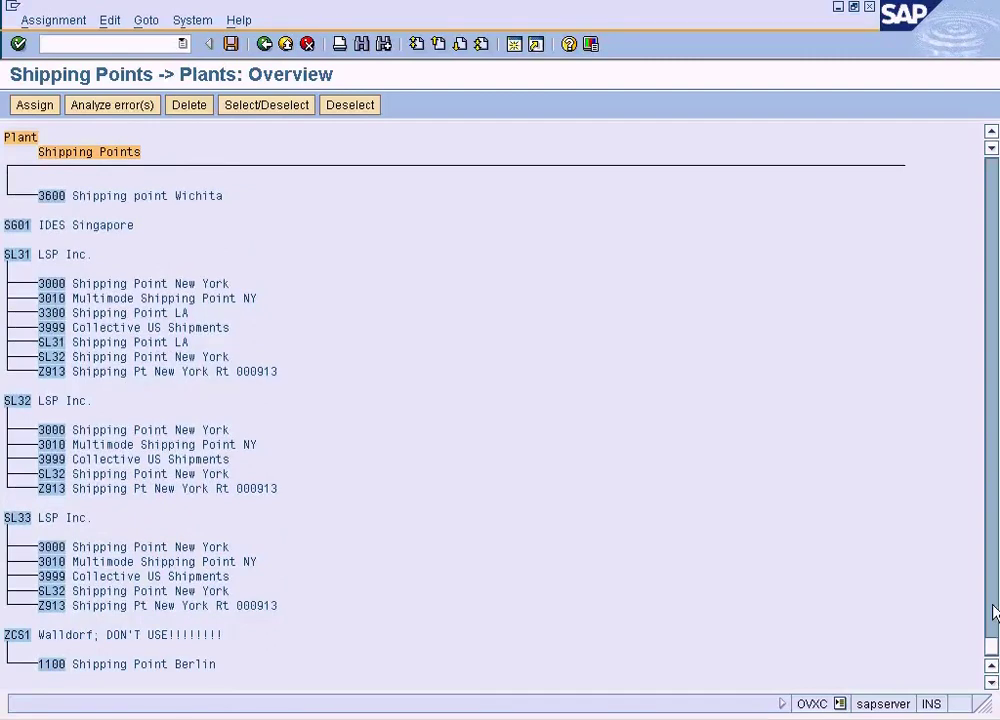
{"action": "left_click", "coordinate": [992, 533]}
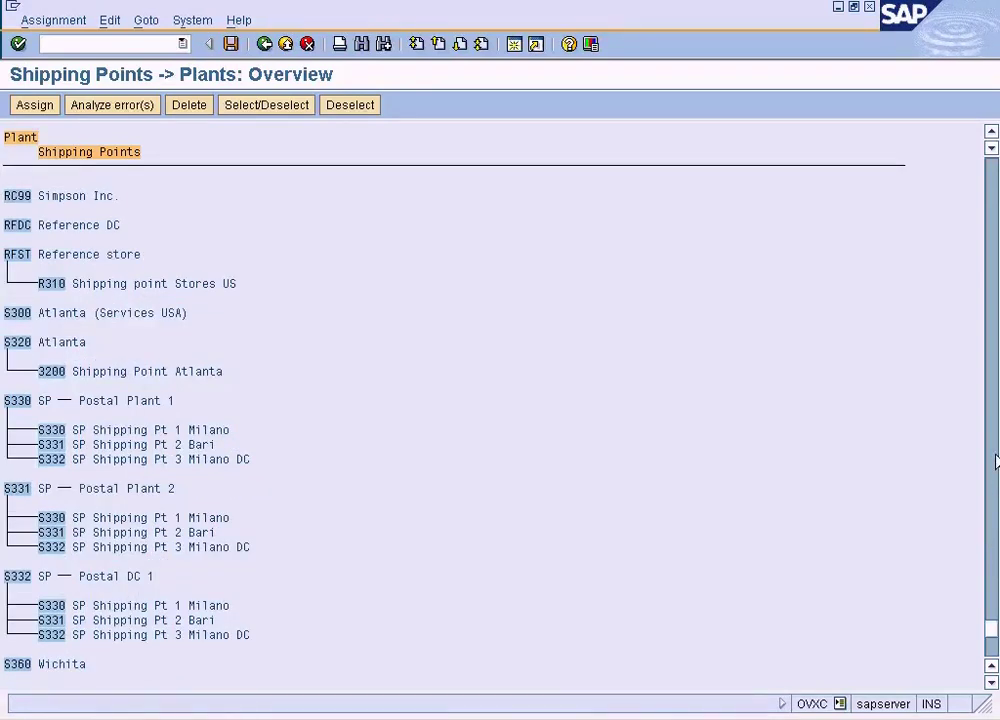
Step: Examine the shipping point assignments of the plants from New york down to the end of the overview
{"action": "left_click", "coordinate": [993, 460]}
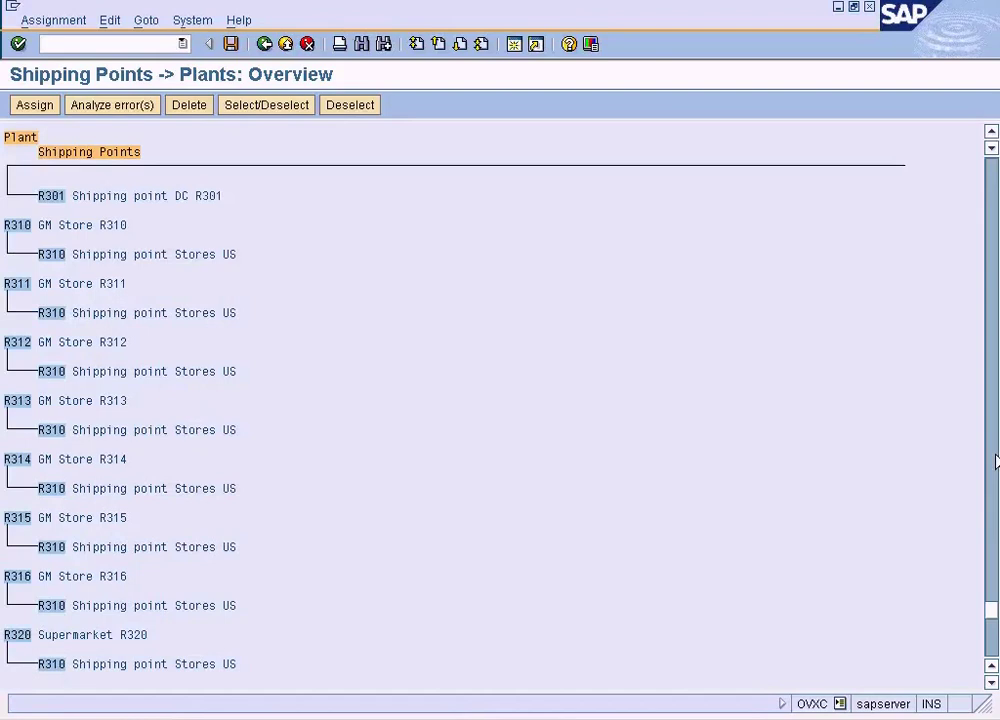
{"action": "left_click", "coordinate": [995, 460]}
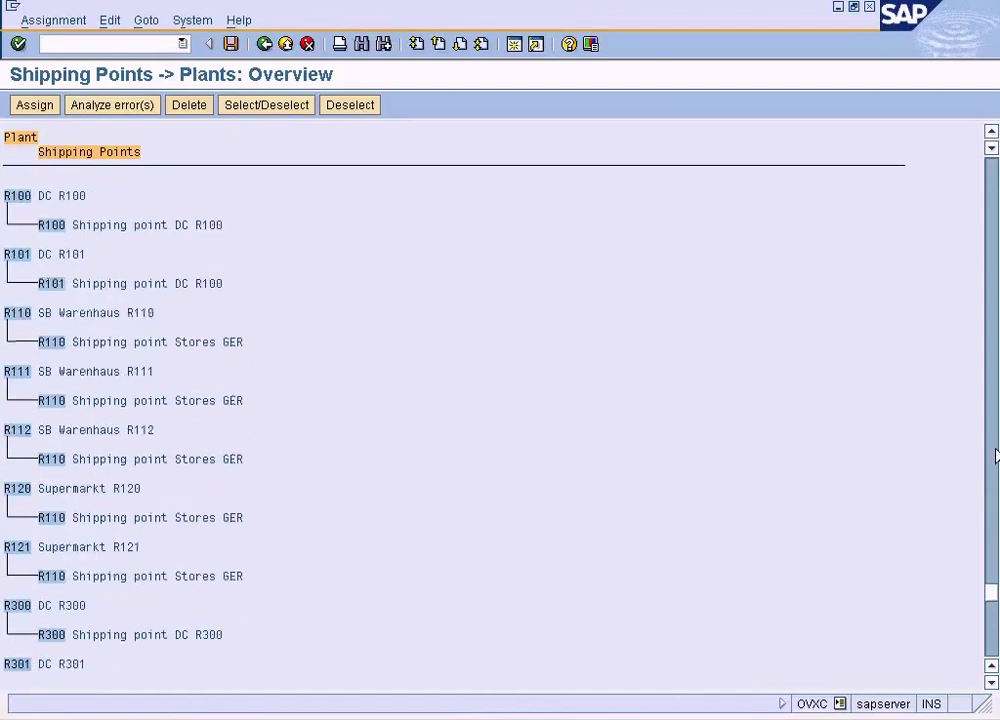
{"action": "left_click", "coordinate": [995, 447]}
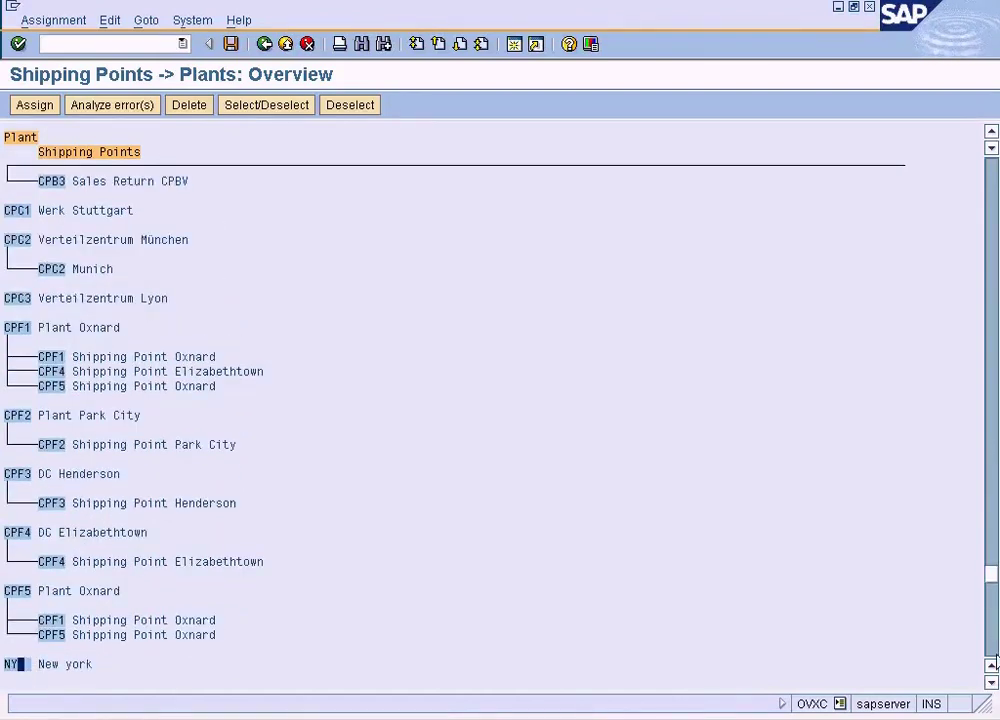
{"action": "left_click", "coordinate": [990, 642]}
{"action": "left_click", "coordinate": [994, 648]}
{"action": "left_click", "coordinate": [993, 648]}
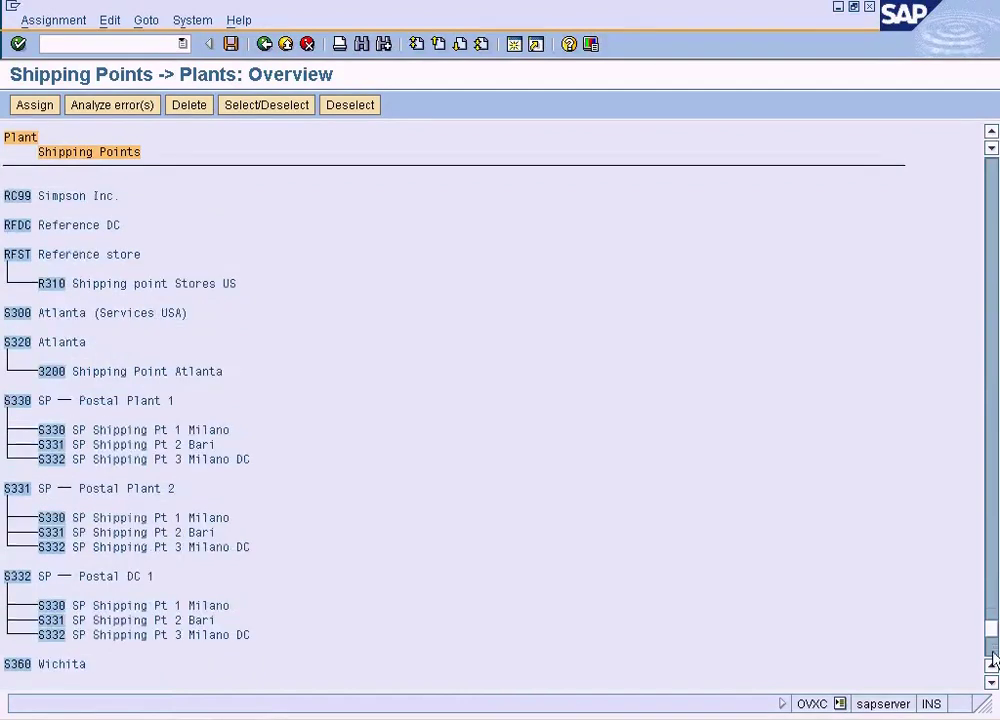
{"action": "left_click", "coordinate": [995, 660]}
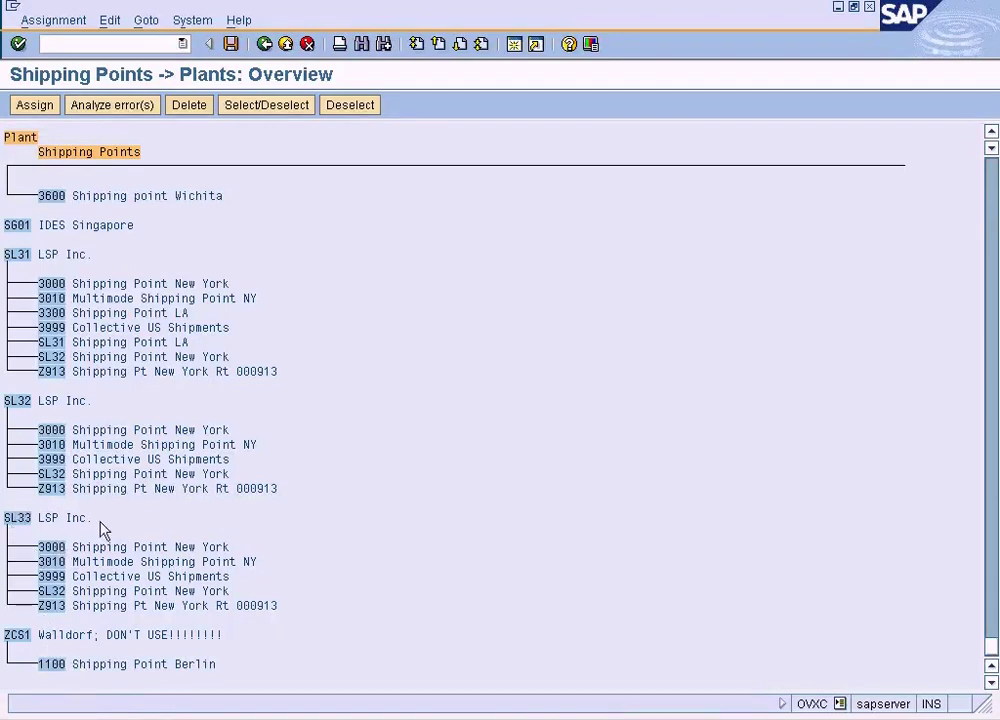
Step: Switch to the sales assignment session, return to its implementation guide and reopen Assign sales organization - distribution channel - plant
{"action": "left_click", "coordinate": [390, 719]}
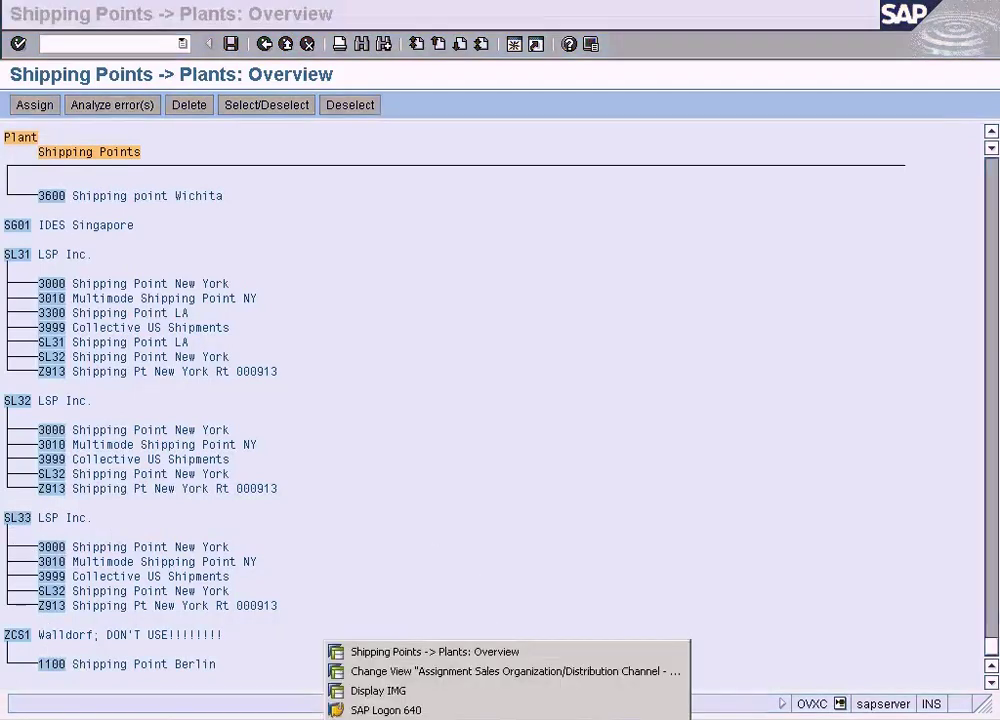
{"action": "left_click", "coordinate": [403, 681]}
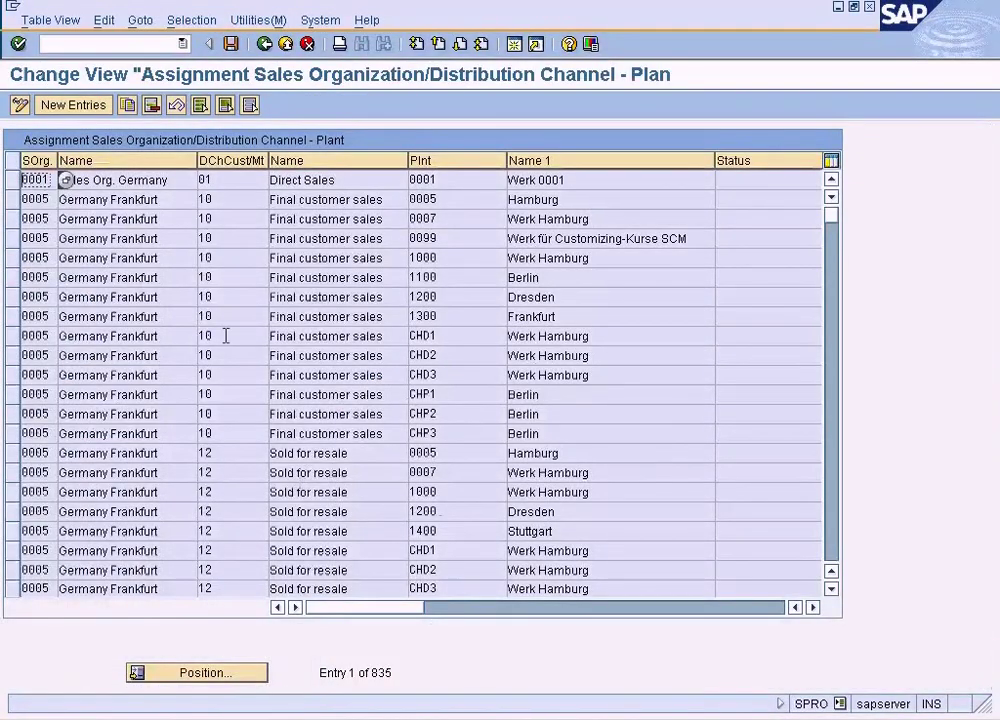
{"action": "left_click", "coordinate": [264, 43]}
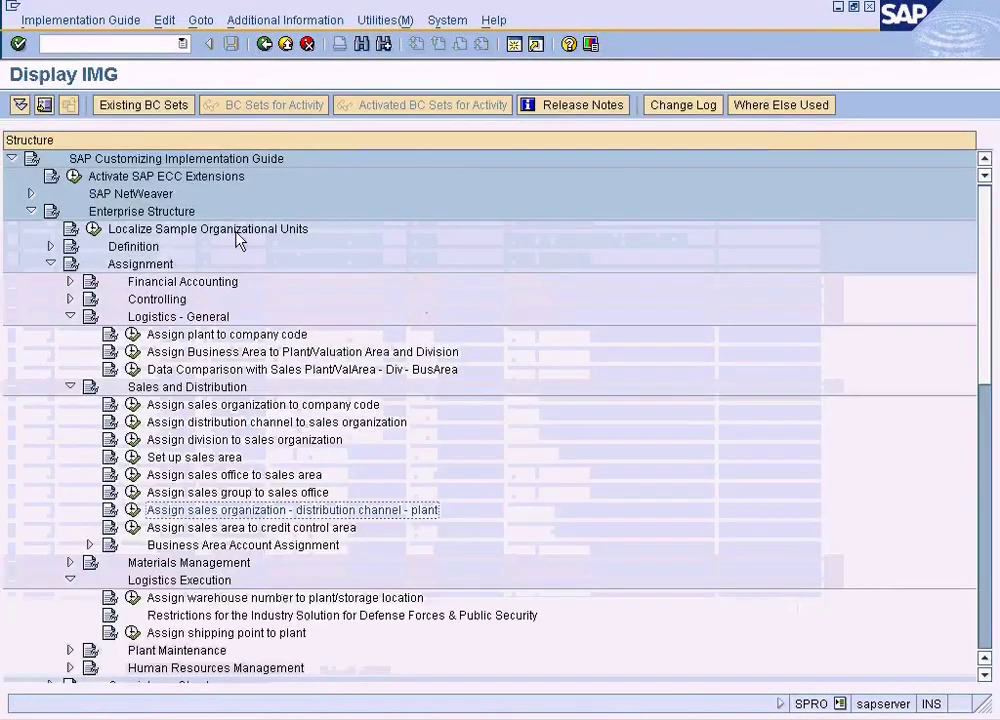
{"action": "left_click", "coordinate": [110, 214]}
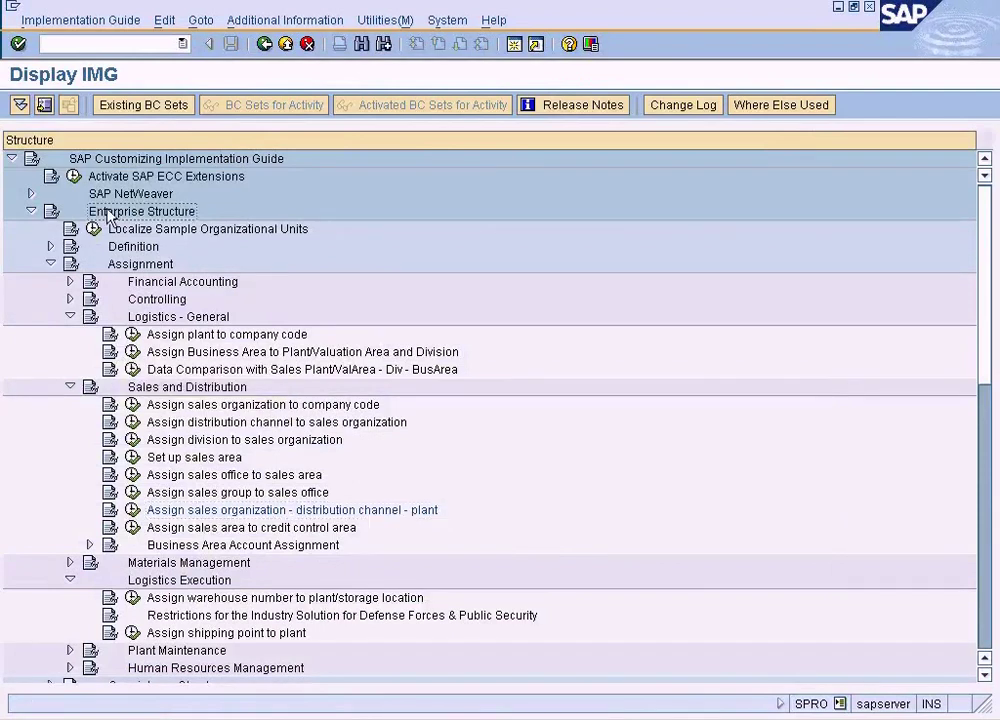
{"action": "left_click", "coordinate": [143, 390]}
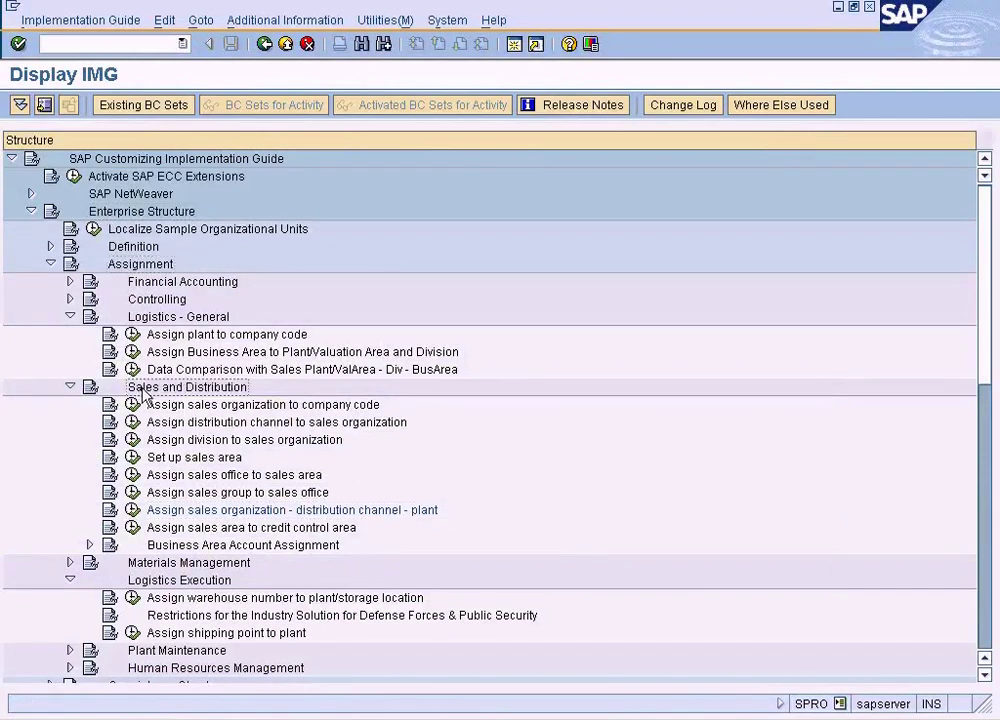
{"action": "left_click", "coordinate": [180, 512]}
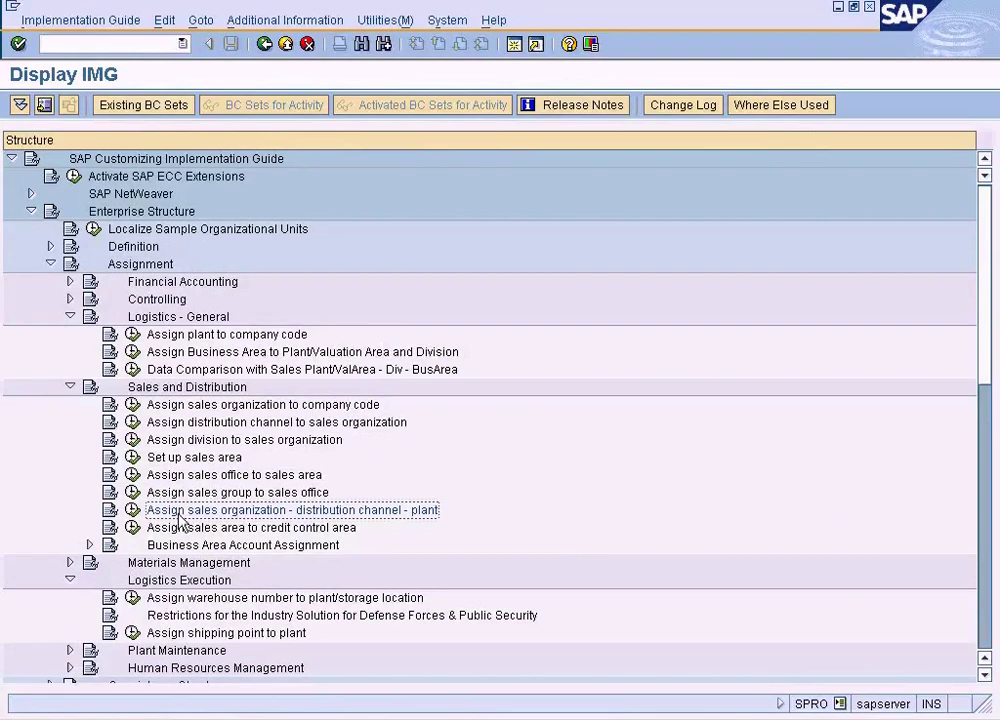
{"action": "left_click", "coordinate": [131, 510]}
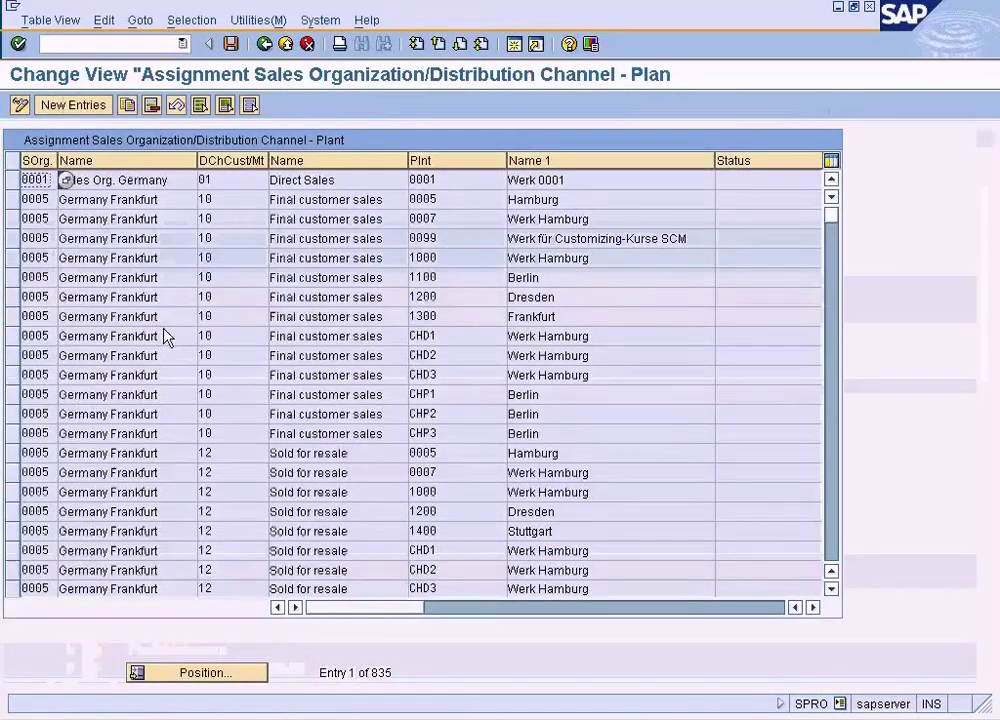
Step: Start a new assignment entry with sales organization WH and distribution channel RE (Retail)
{"action": "left_click", "coordinate": [84, 107]}
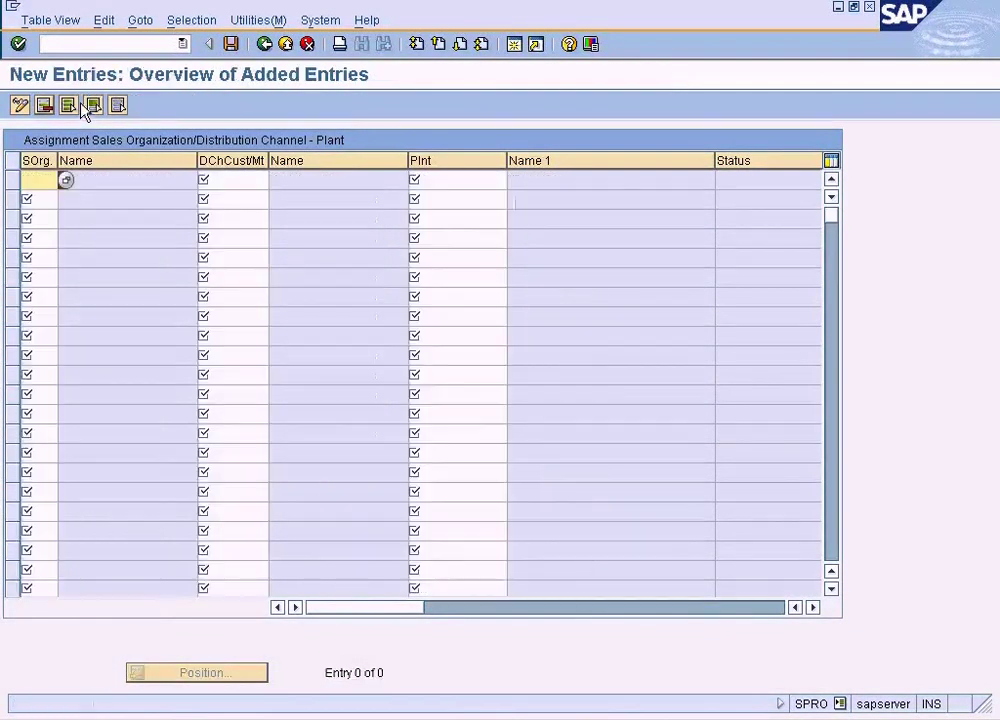
{"action": "type", "text": "WH"}
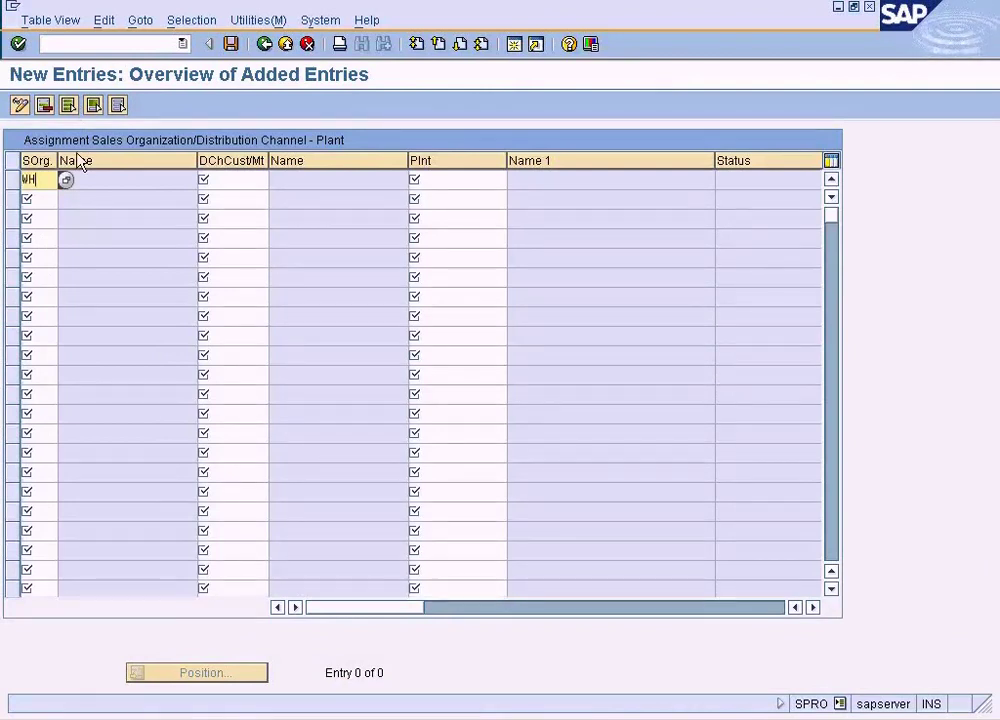
{"action": "left_click", "coordinate": [210, 179]}
{"action": "left_click", "coordinate": [272, 180]}
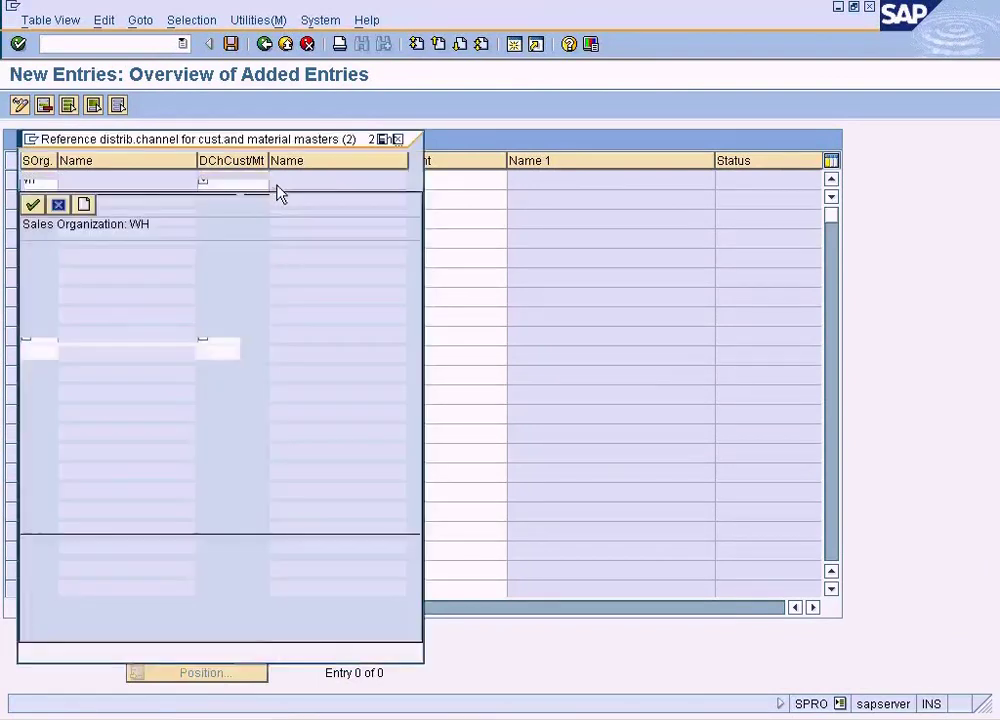
{"action": "double_click", "coordinate": [96, 275]}
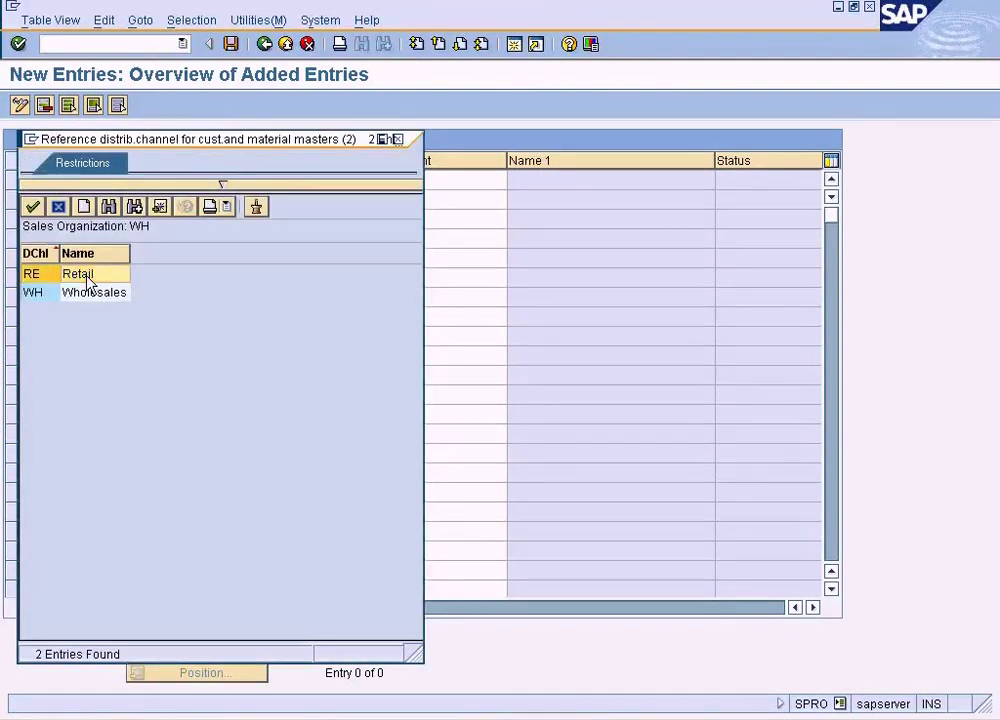
Step: Look through the possible plants and search restrictions for the new entry, then close the value list without choosing a plant
{"action": "left_click", "coordinate": [450, 182]}
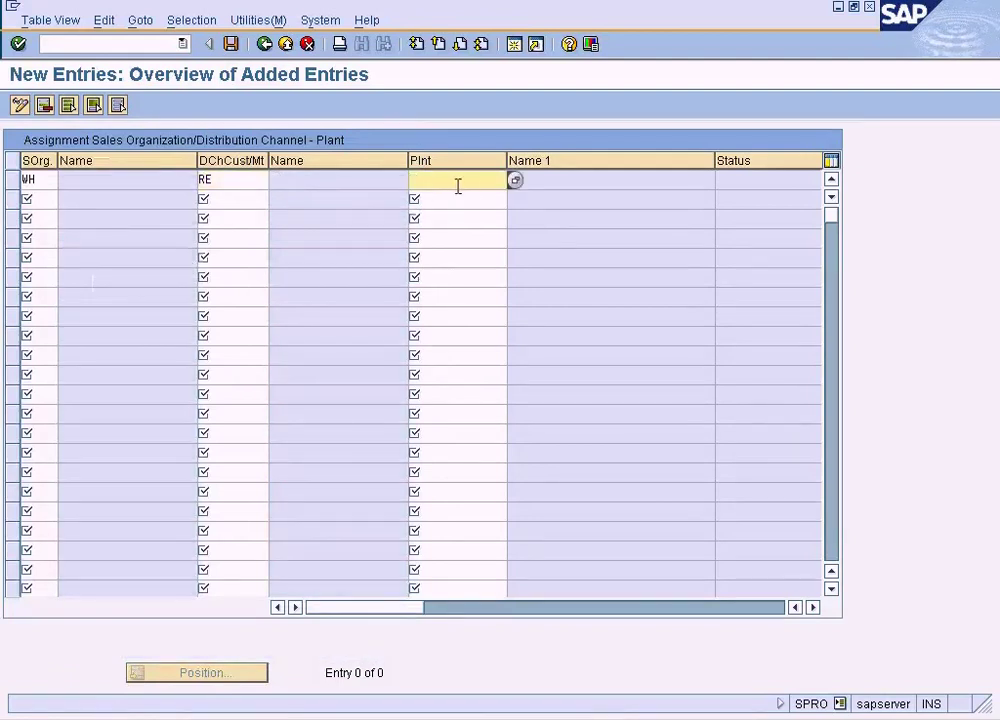
{"action": "left_click", "coordinate": [515, 181]}
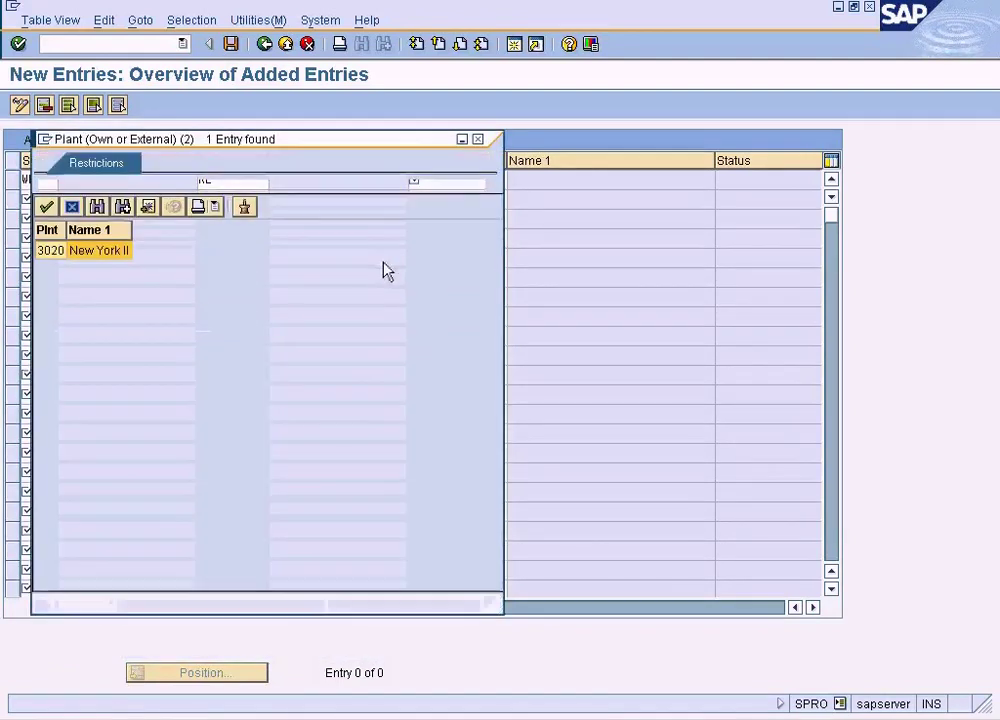
{"action": "left_click", "coordinate": [268, 184]}
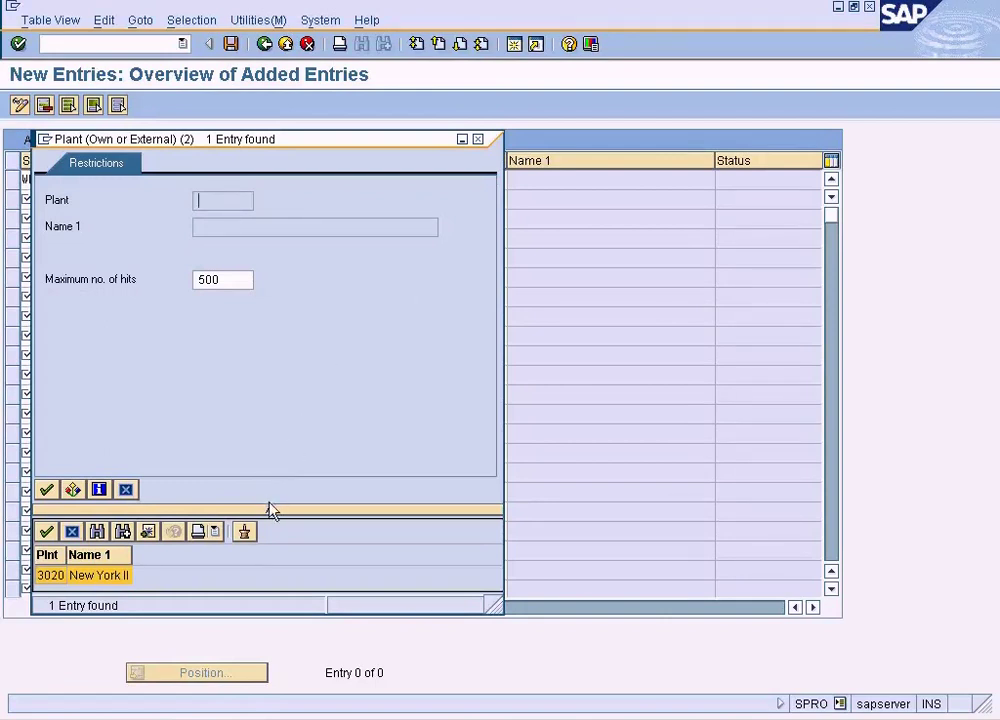
{"action": "left_click", "coordinate": [268, 510]}
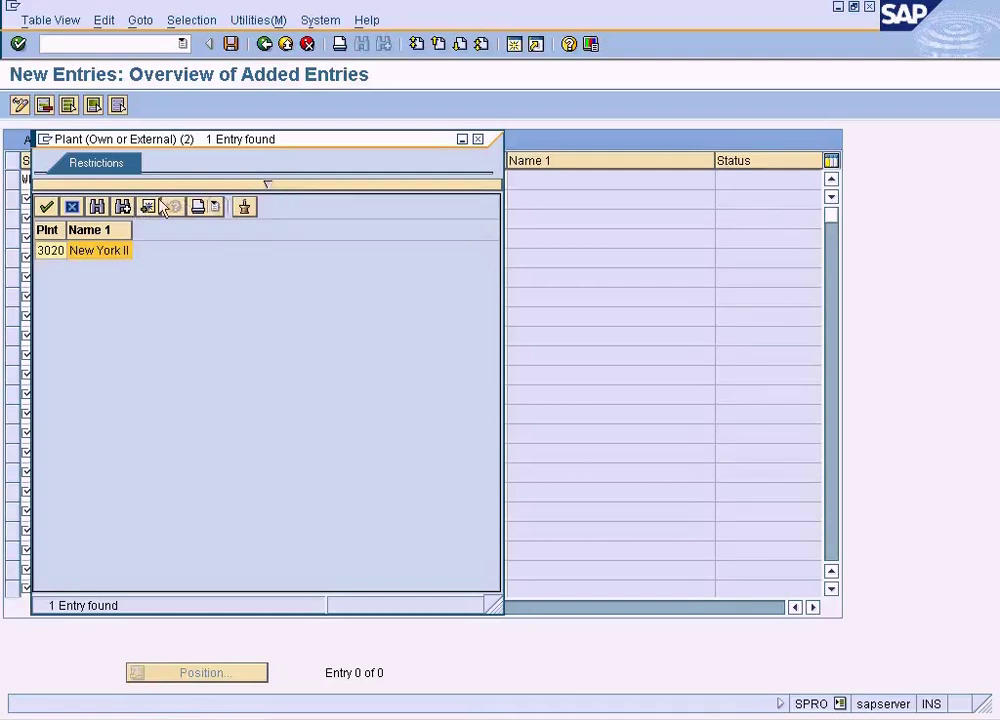
{"action": "left_click", "coordinate": [105, 207]}
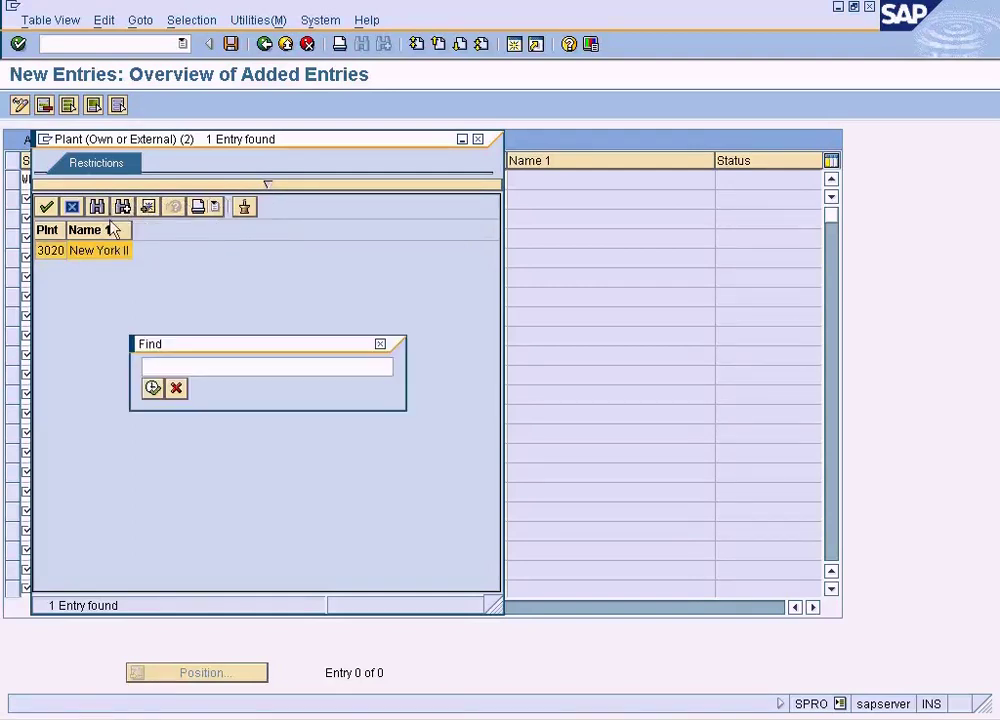
{"action": "left_click", "coordinate": [174, 390]}
{"action": "left_click", "coordinate": [268, 185]}
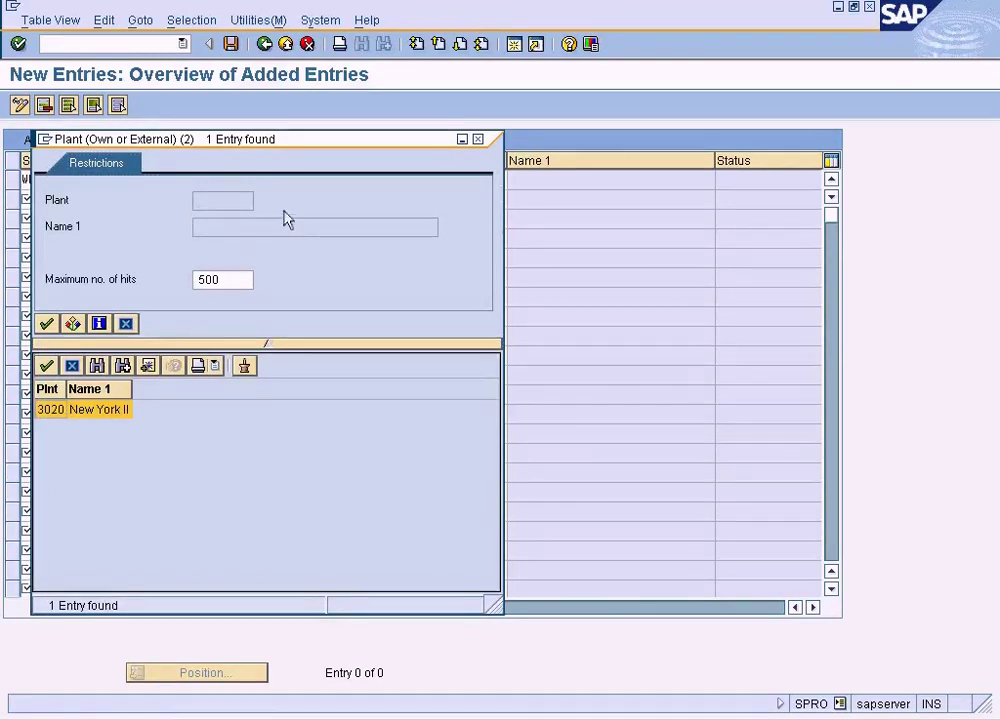
{"action": "left_click", "coordinate": [477, 141]}
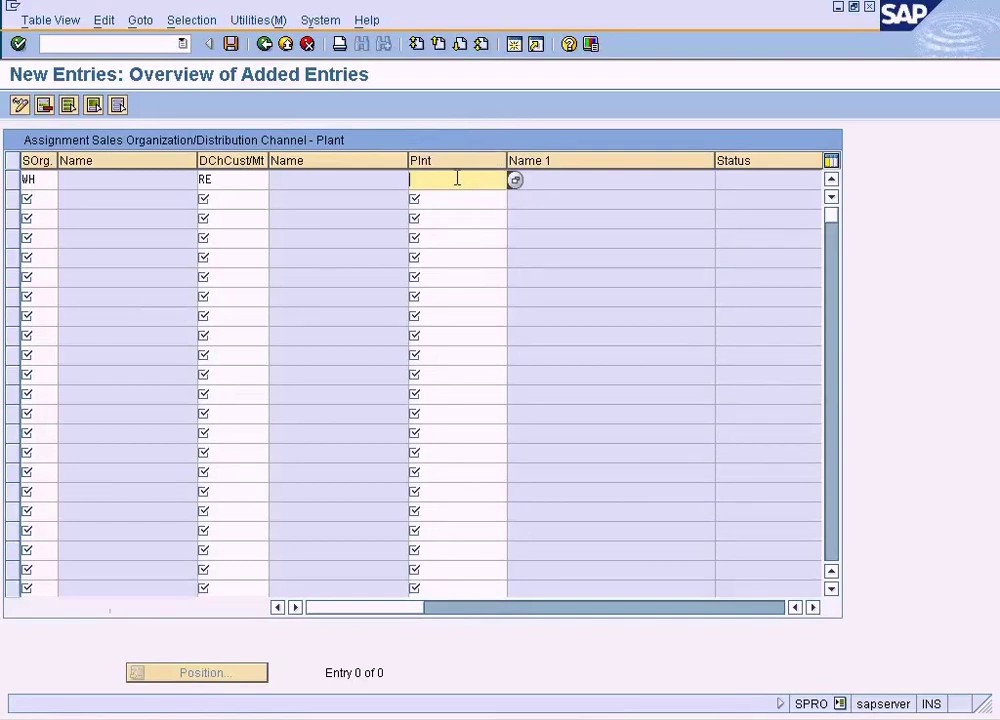
Step: Set the plant of the new entry to WH, save the assignment and return to the assignment list
{"action": "type", "text": "WH"}
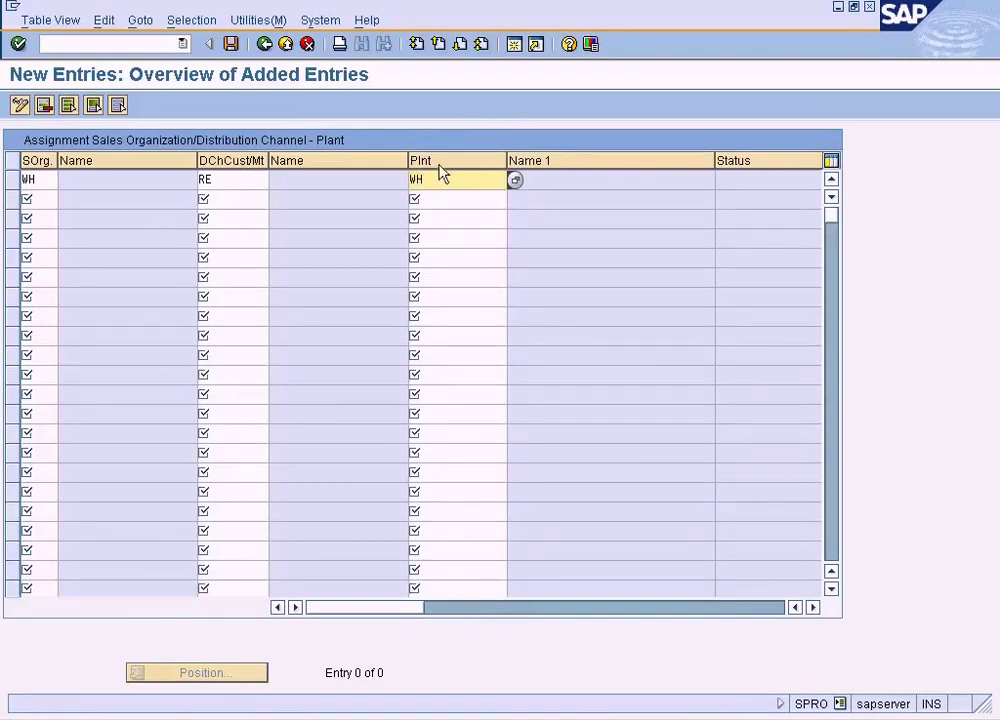
{"action": "left_click", "coordinate": [231, 44]}
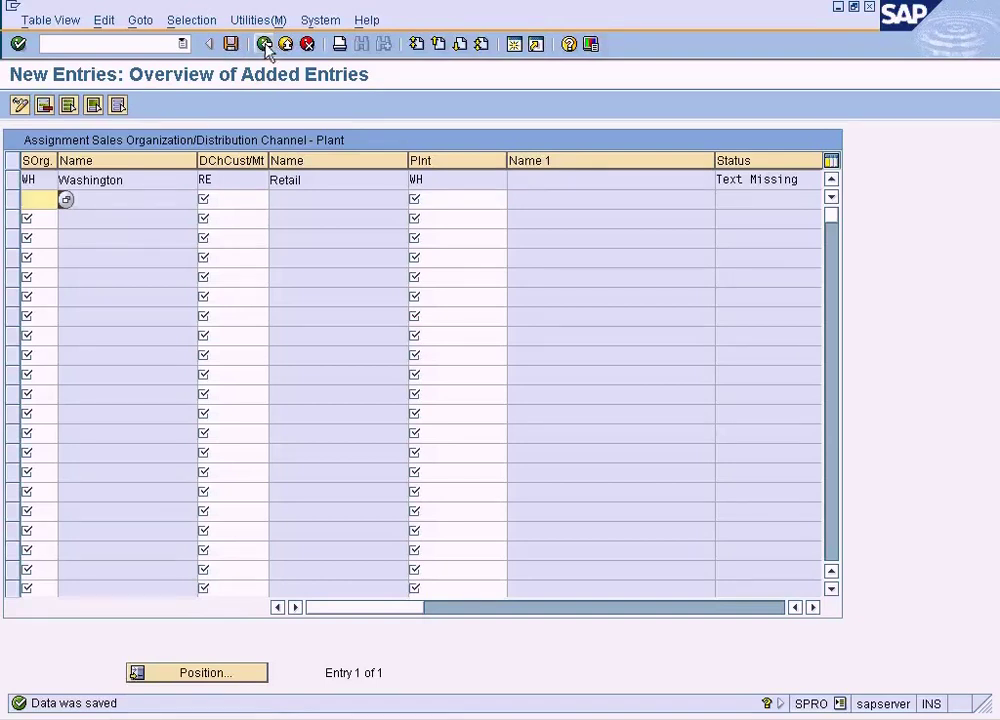
{"action": "left_click", "coordinate": [265, 45]}
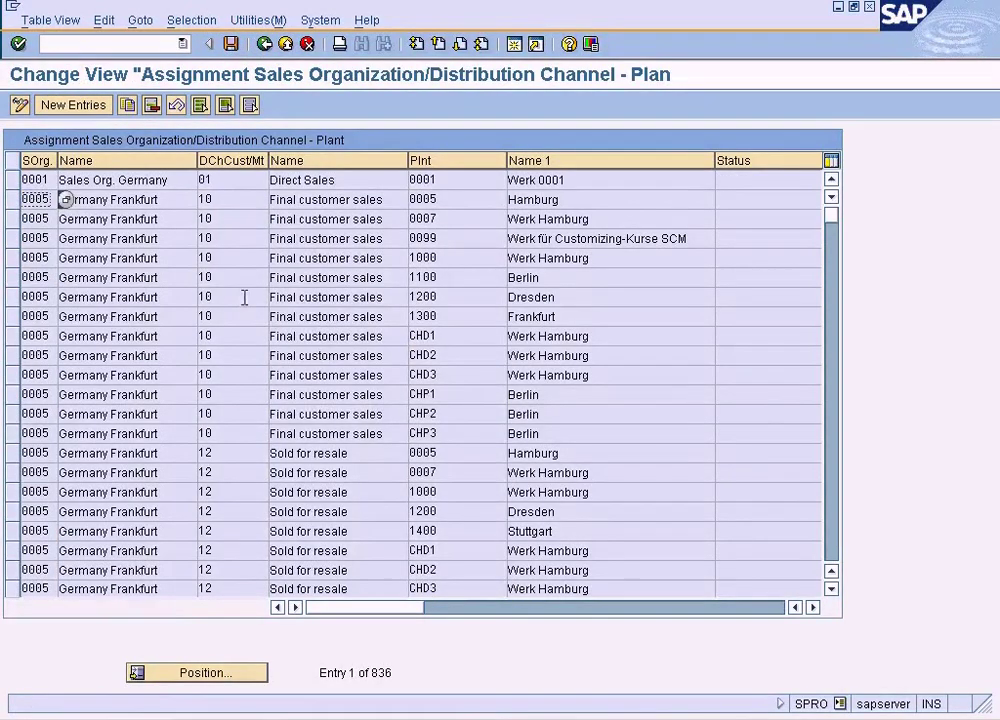
Step: Look through the sales organization, distribution channel and plant assignments for the new WH entry
{"action": "left_click", "coordinate": [832, 520]}
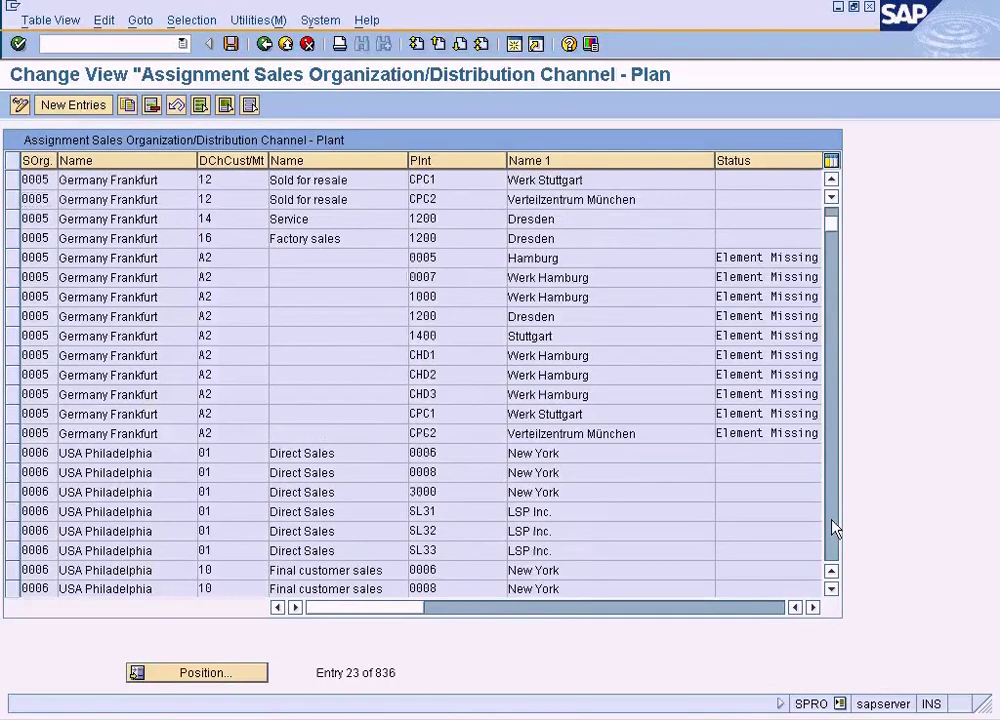
{"action": "left_click", "coordinate": [832, 520]}
{"action": "left_click", "coordinate": [832, 520]}
{"action": "left_click", "coordinate": [832, 520]}
{"action": "left_click", "coordinate": [832, 520]}
{"action": "left_click", "coordinate": [832, 527]}
{"action": "left_click", "coordinate": [832, 527]}
{"action": "left_click", "coordinate": [832, 527]}
{"action": "left_click", "coordinate": [832, 527]}
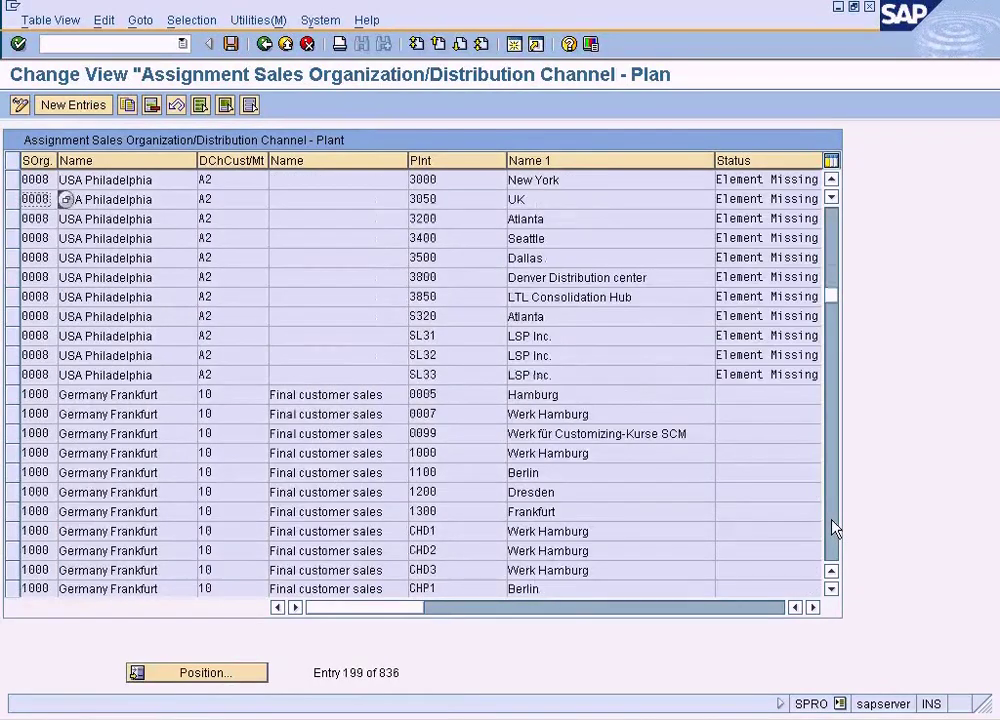
{"action": "left_click", "coordinate": [832, 527]}
{"action": "left_click", "coordinate": [832, 527]}
{"action": "left_click", "coordinate": [832, 527]}
{"action": "left_click", "coordinate": [832, 527]}
{"action": "left_click", "coordinate": [835, 527]}
{"action": "left_click", "coordinate": [835, 527]}
{"action": "left_click", "coordinate": [835, 527]}
{"action": "left_click", "coordinate": [835, 527]}
{"action": "left_click", "coordinate": [835, 527]}
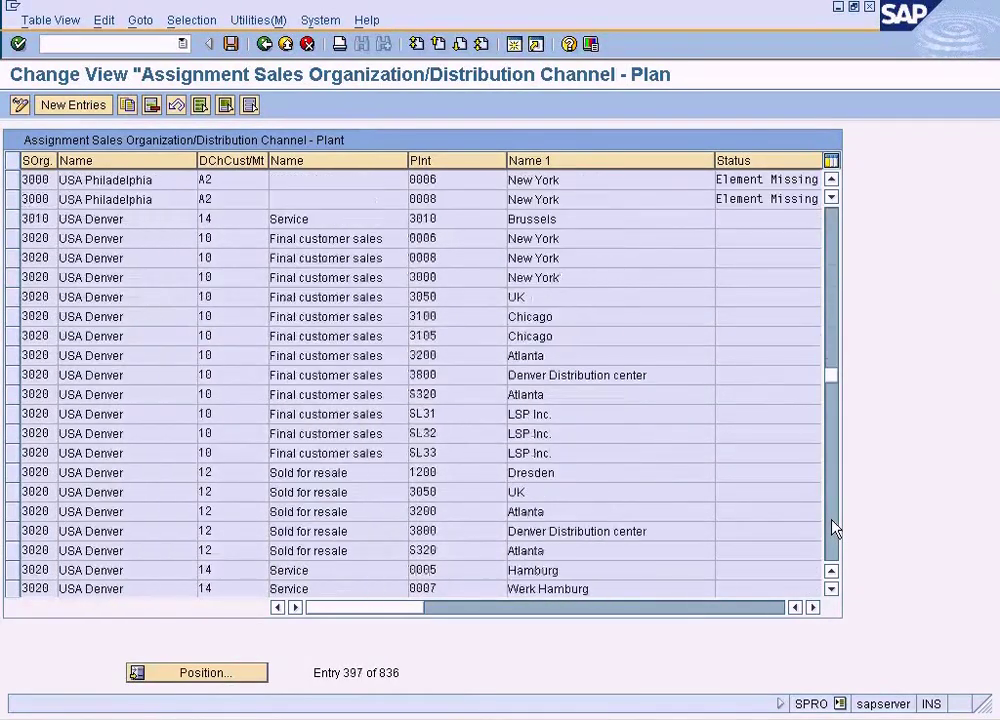
{"action": "left_click", "coordinate": [835, 527]}
{"action": "left_click", "coordinate": [835, 527]}
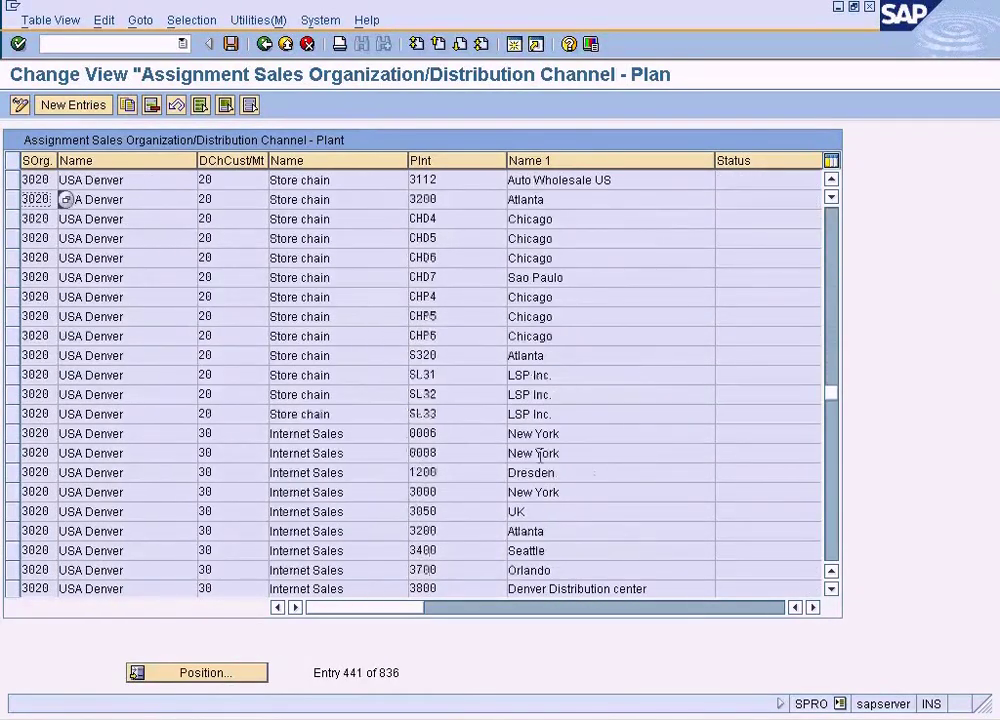
Step: Position the assignment list at sales organization WH, select plant WH in the Washington Retail row and save again
{"action": "left_click", "coordinate": [228, 676]}
{"action": "type", "text": "WH"}
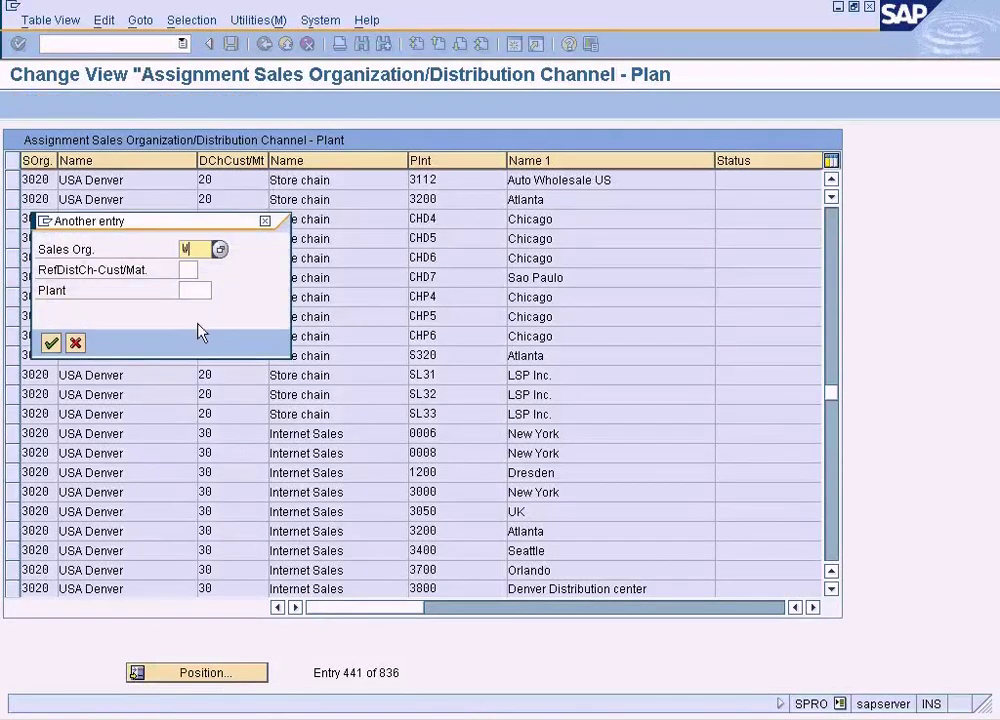
{"action": "key", "text": "Return"}
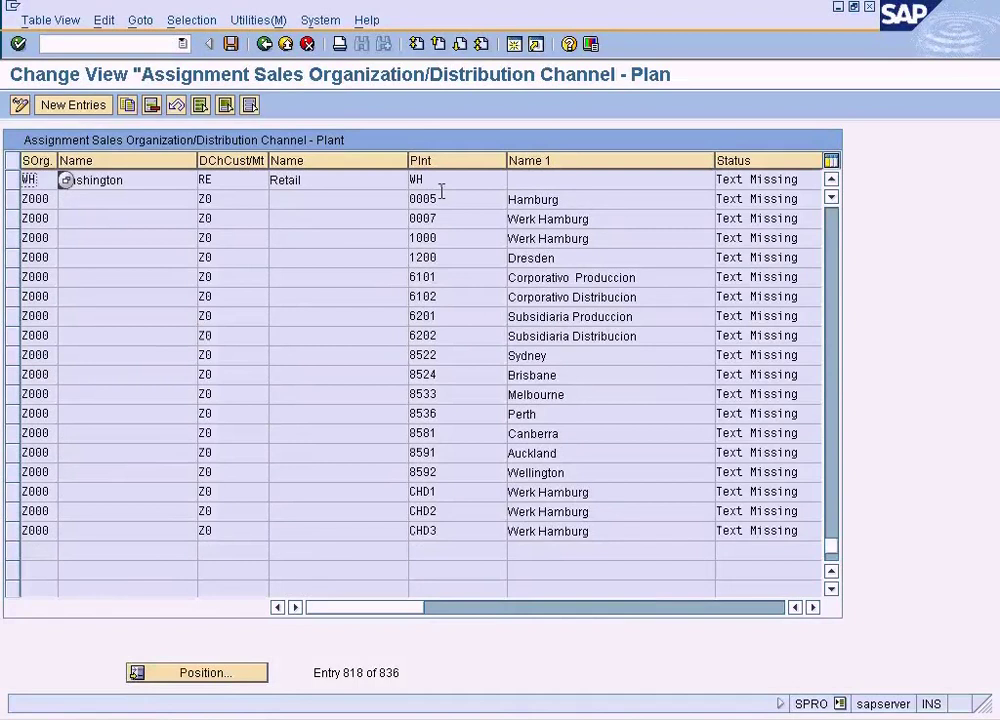
{"action": "left_click", "coordinate": [441, 186]}
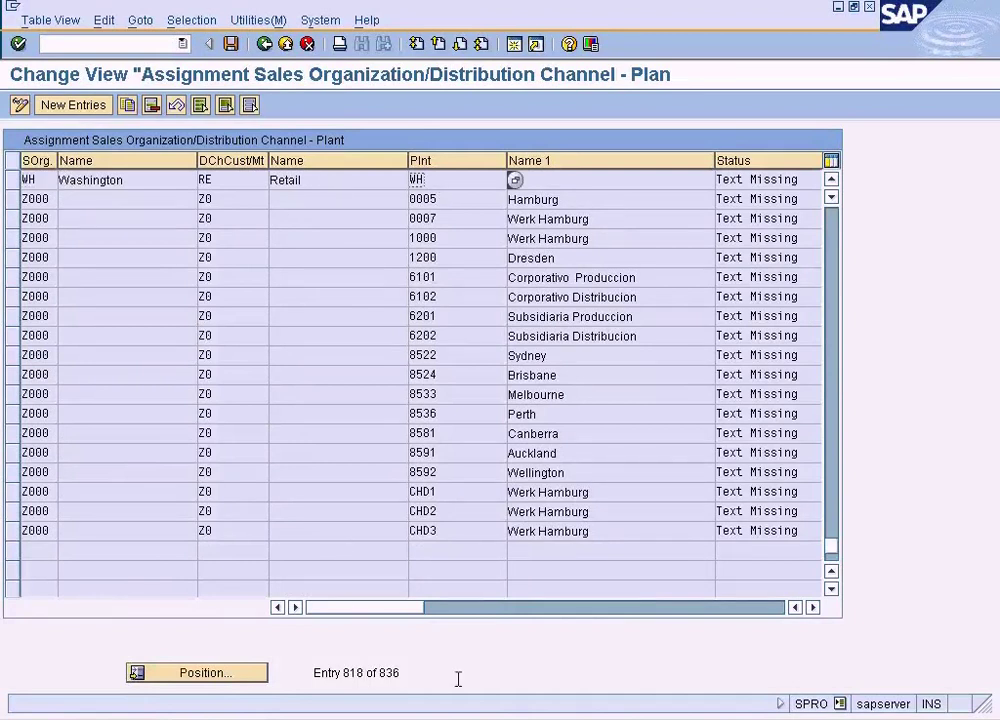
{"action": "left_click", "coordinate": [231, 44]}
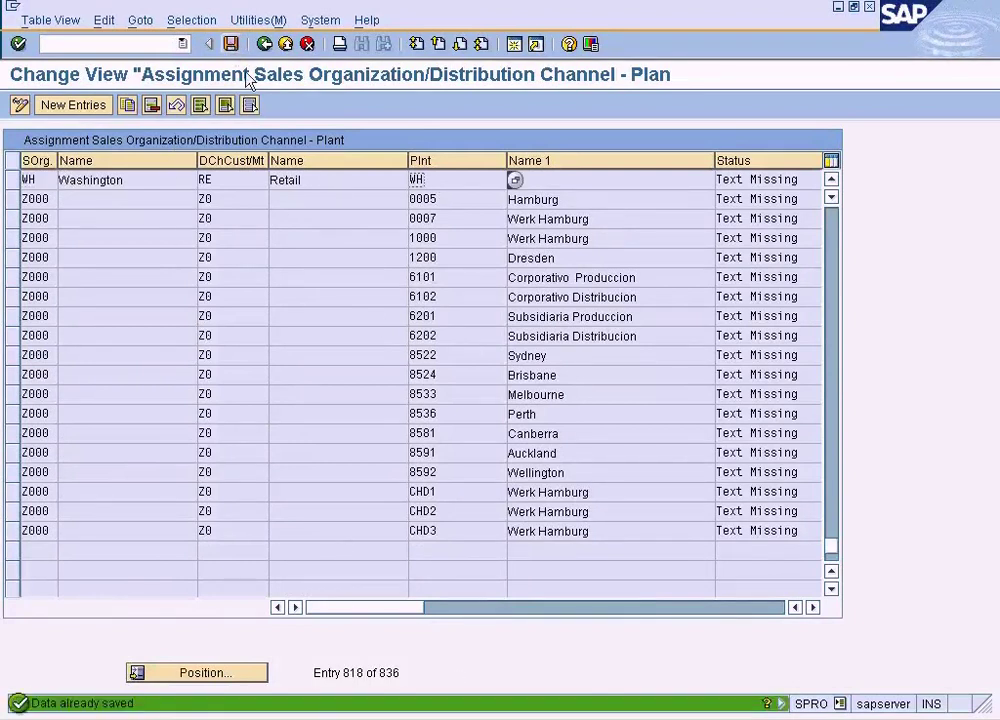
Step: Switch to the shipping points to plants overview, leave it and reopen Assign shipping point to plant from the Logistics Execution assignments
{"action": "left_click", "coordinate": [410, 717]}
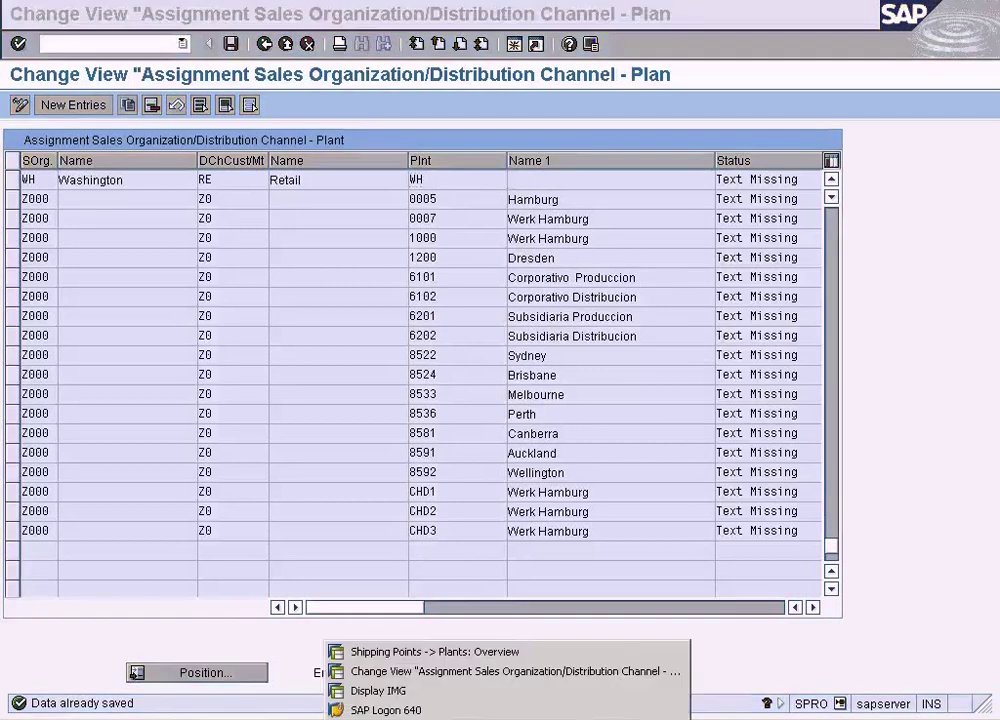
{"action": "left_click", "coordinate": [415, 653]}
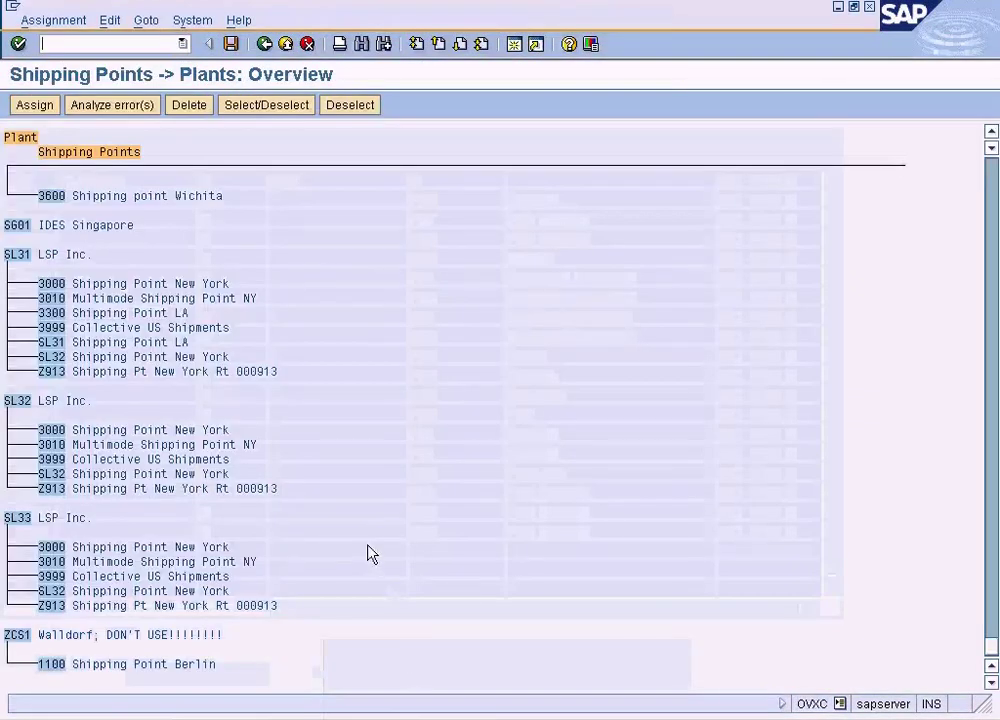
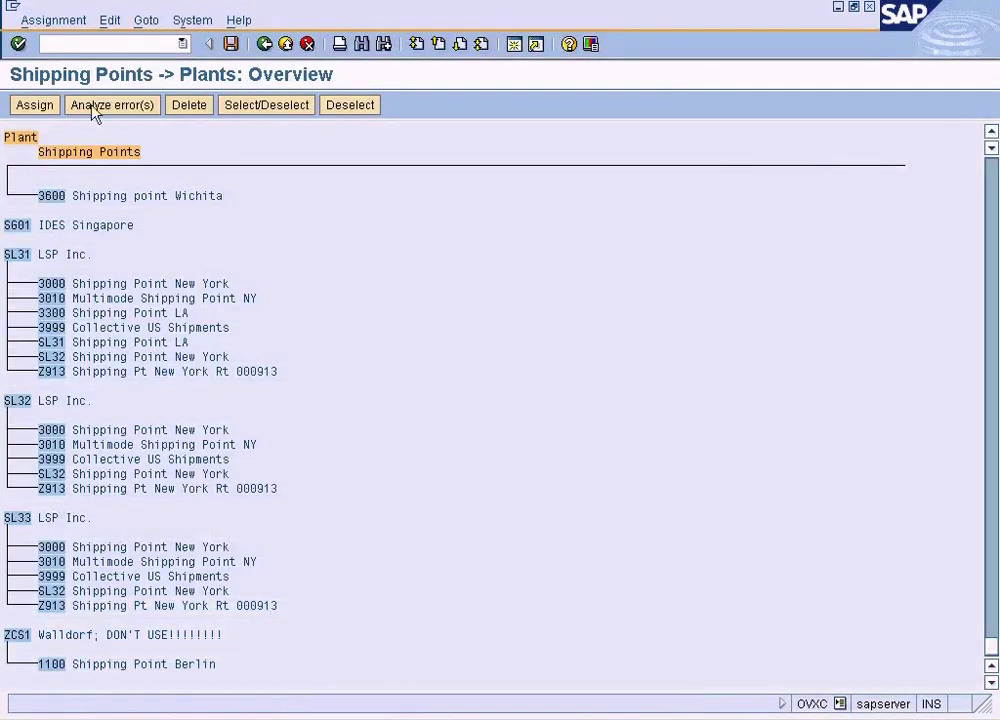
{"action": "left_click", "coordinate": [68, 27]}
{"action": "left_click", "coordinate": [127, 27]}
{"action": "left_click", "coordinate": [125, 27]}
{"action": "left_click", "coordinate": [335, 205]}
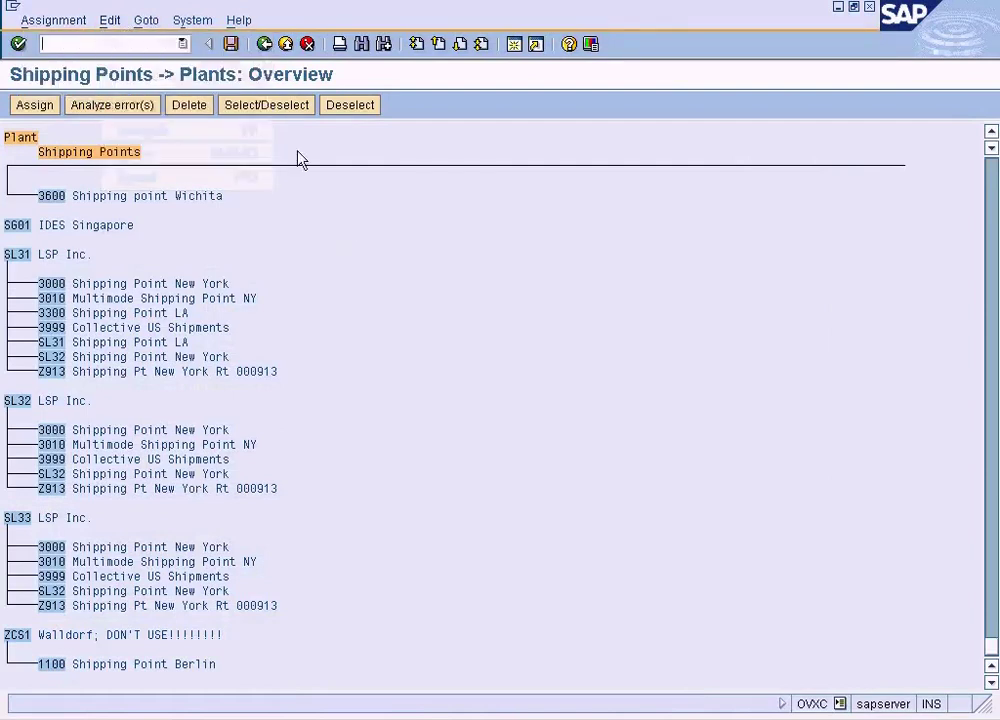
{"action": "left_click", "coordinate": [265, 45]}
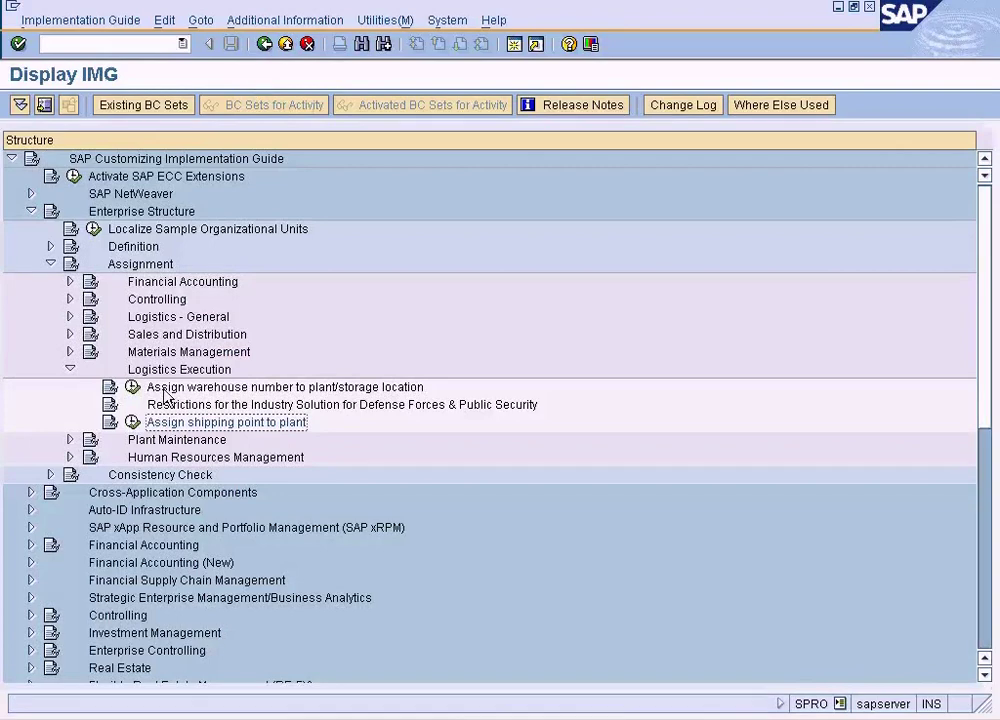
{"action": "left_click", "coordinate": [132, 423]}
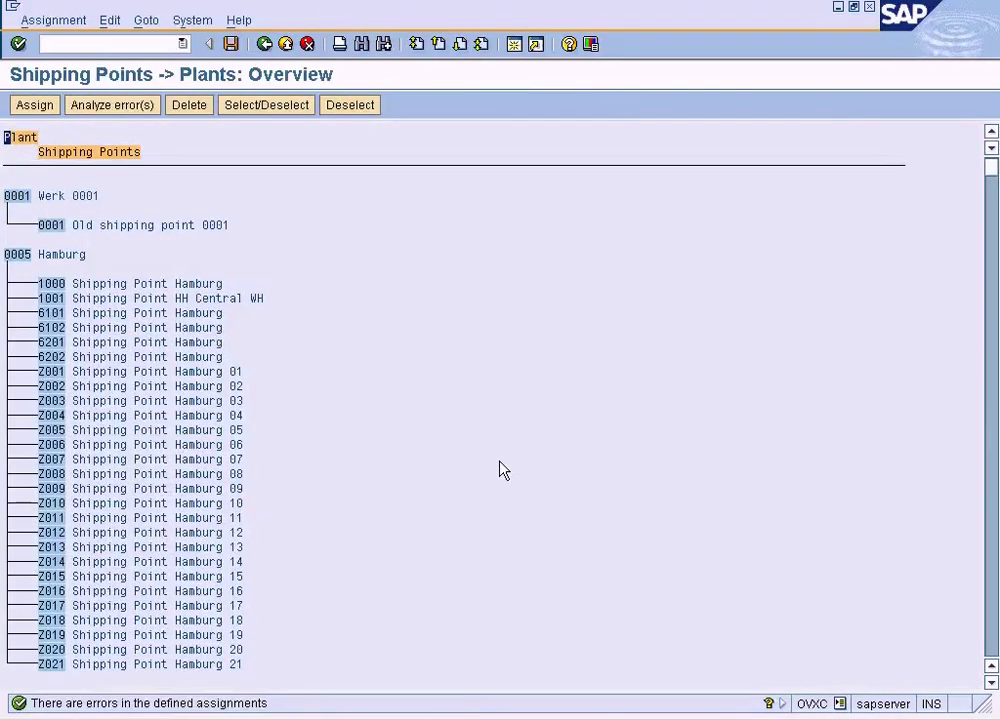
Step: Look through the plants and their shipping points down to plant WH Washington, then return to the start of the overview
{"action": "scroll", "coordinate": [503, 470], "scroll_direction": "down", "scroll_amount": 20}
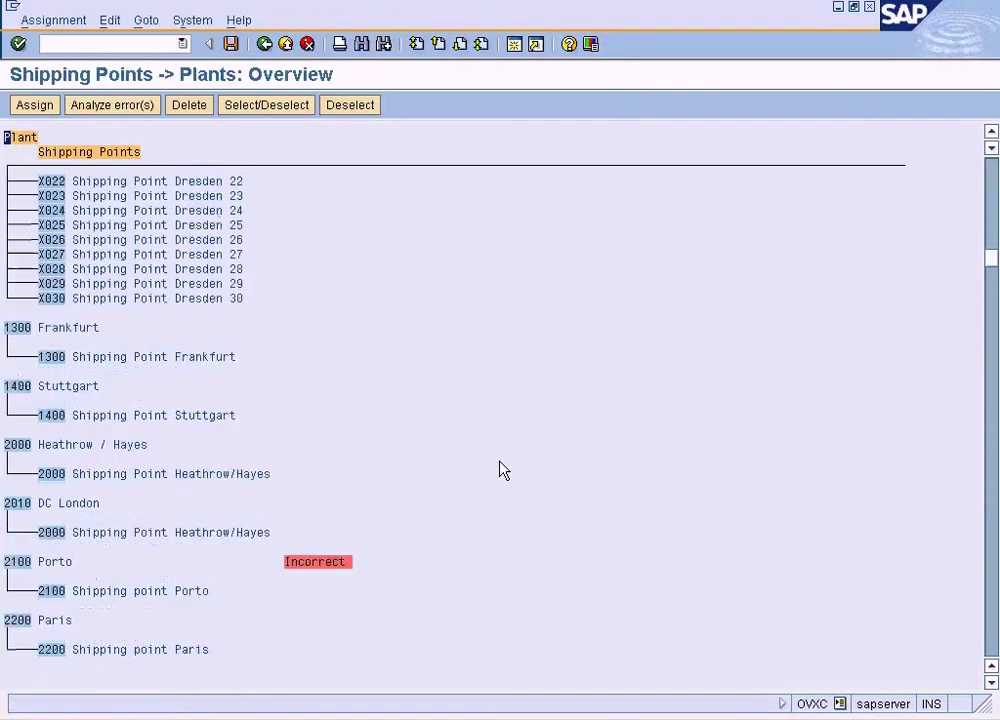
{"action": "scroll", "coordinate": [503, 470], "scroll_direction": "down", "scroll_amount": 20}
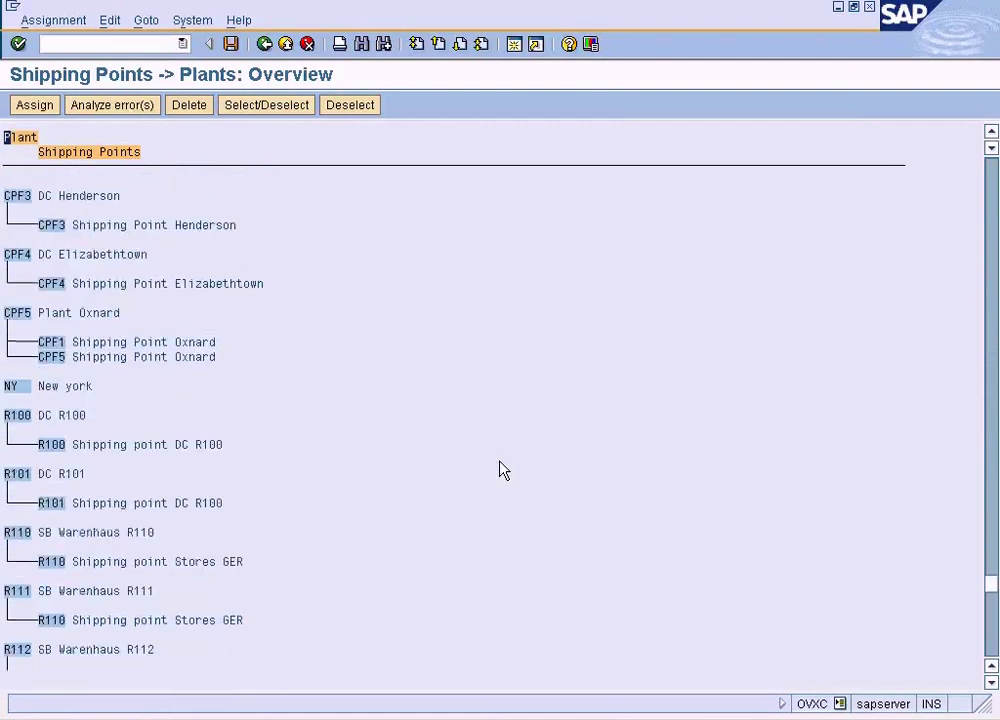
{"action": "scroll", "coordinate": [503, 470], "scroll_direction": "down", "scroll_amount": 15}
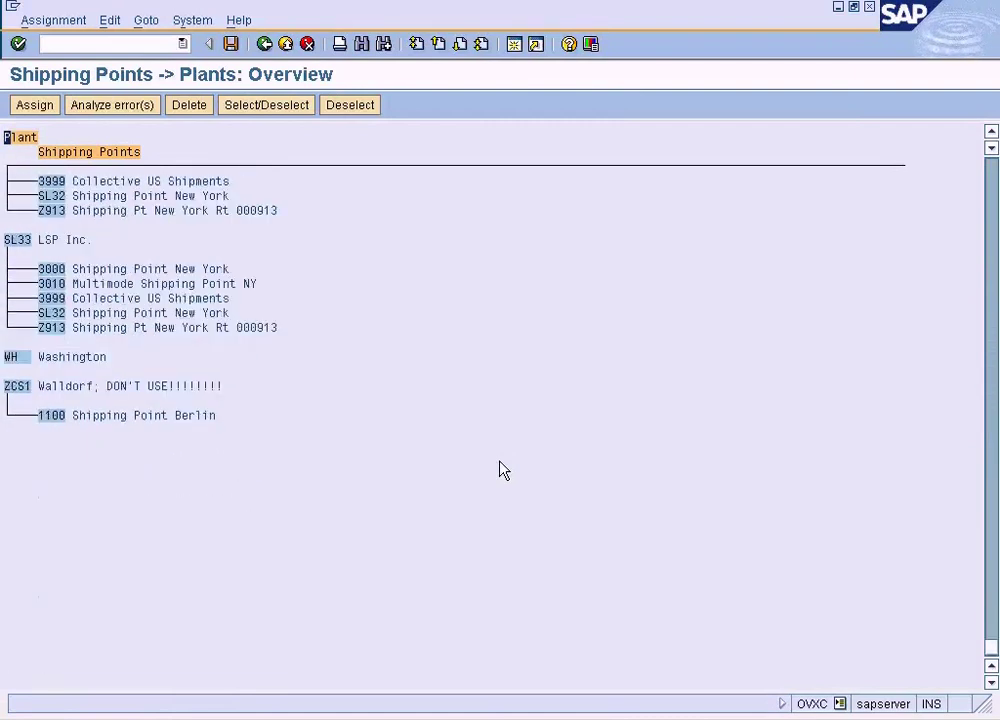
{"action": "left_click", "coordinate": [34, 359]}
{"action": "double_click", "coordinate": [90, 360]}
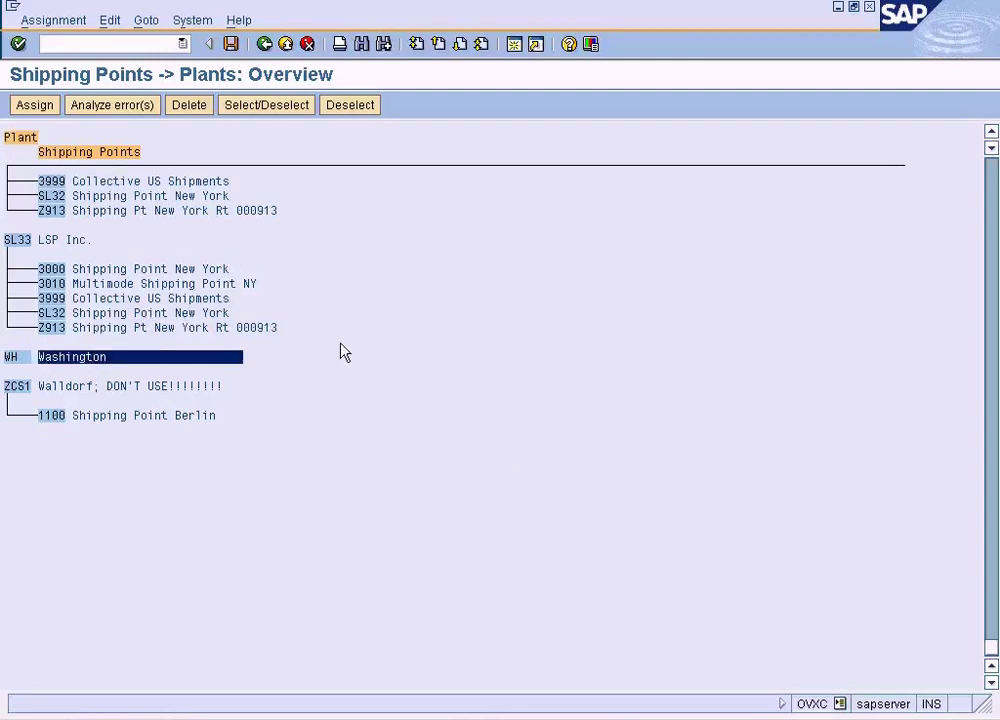
{"action": "scroll", "coordinate": [600, 371], "scroll_direction": "up", "scroll_amount": 20}
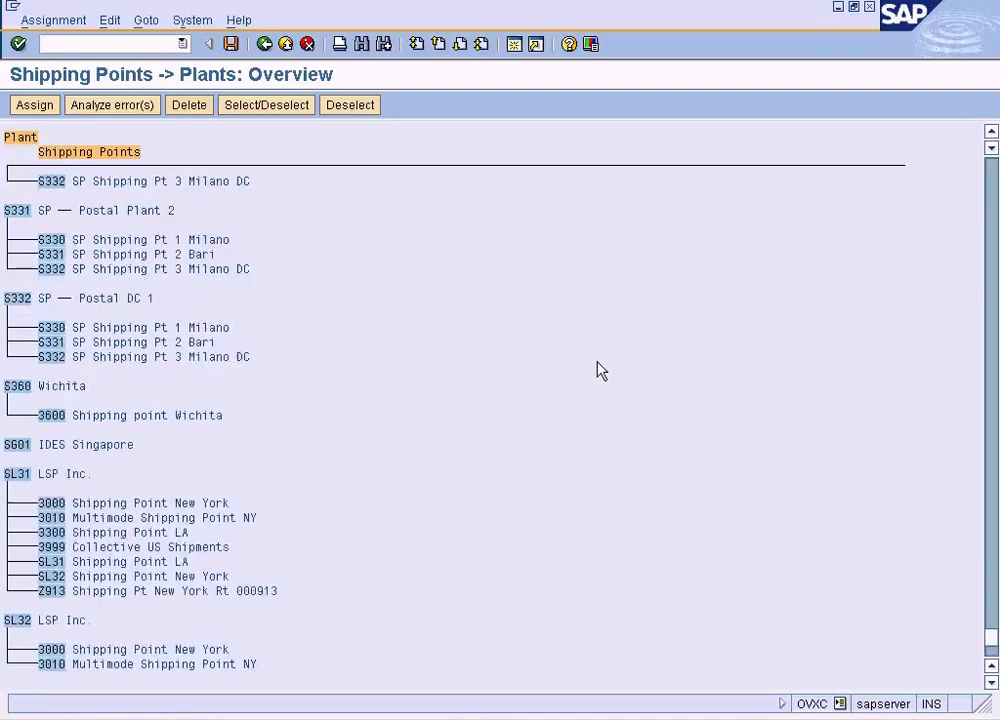
{"action": "scroll", "coordinate": [600, 371], "scroll_direction": "up", "scroll_amount": 20}
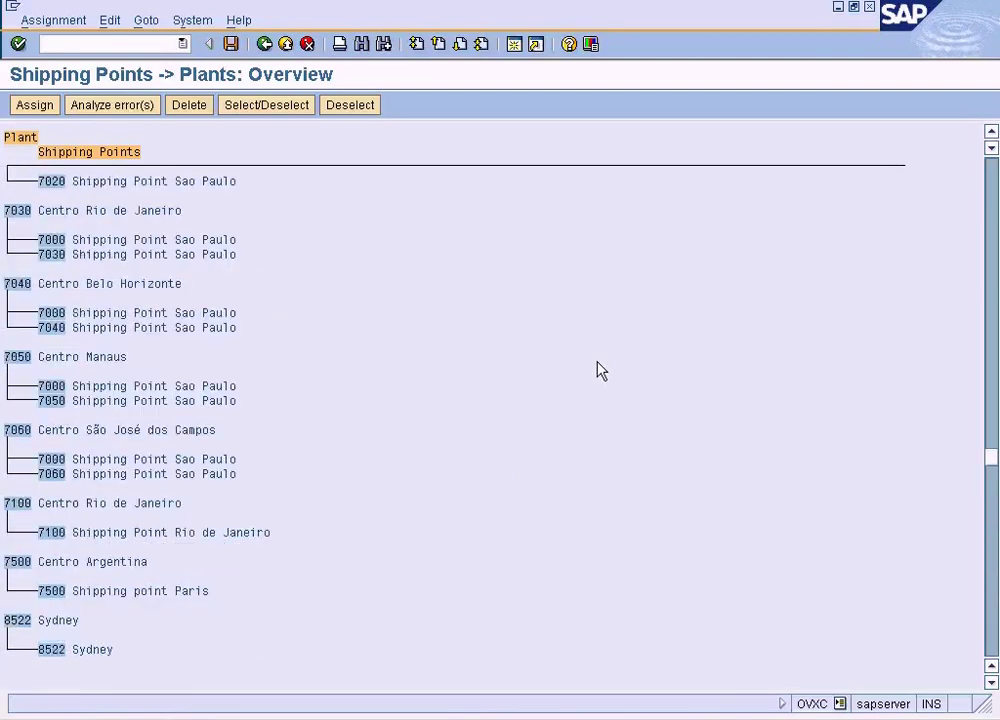
{"action": "scroll", "coordinate": [600, 371], "scroll_direction": "up", "scroll_amount": 20}
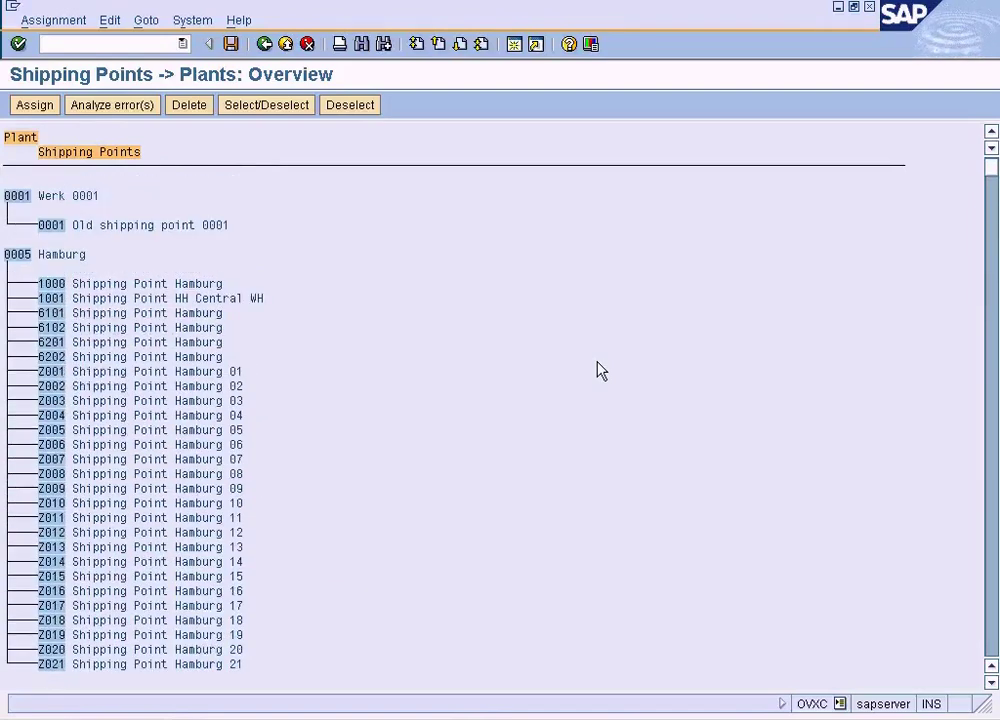
Step: Start assigning a shipping point to plant NY and check its shipping points in the Shipping Point.JPG diagram in Paint, returning to SAP
{"action": "scroll", "coordinate": [600, 371], "scroll_direction": "down", "scroll_amount": 13}
{"action": "scroll", "coordinate": [600, 371], "scroll_direction": "down", "scroll_amount": 20}
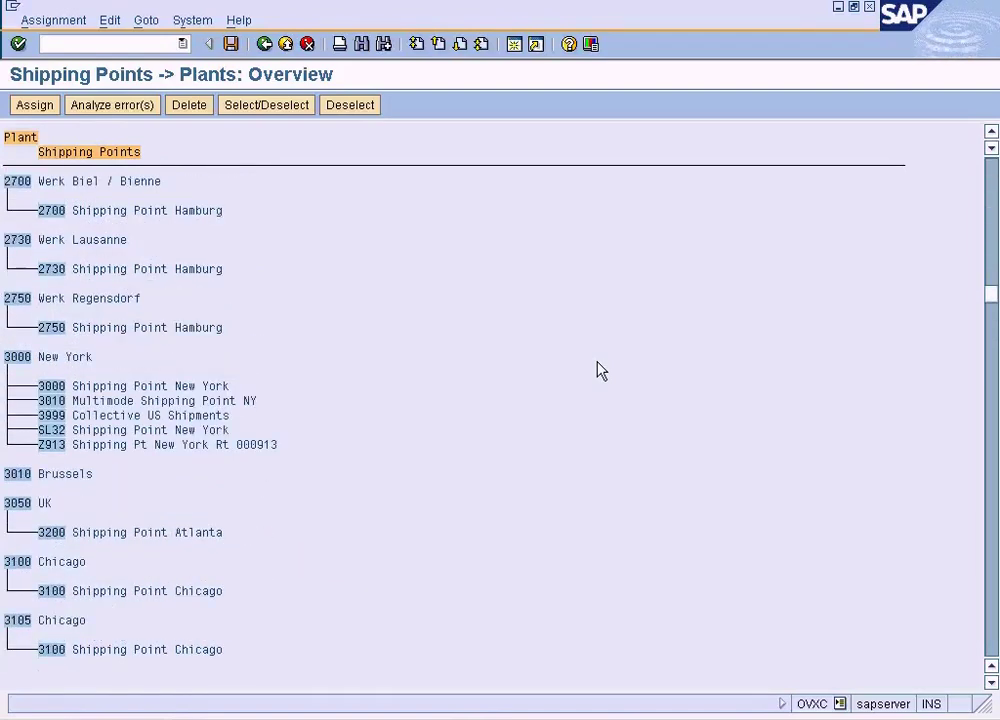
{"action": "scroll", "coordinate": [600, 371], "scroll_direction": "down", "scroll_amount": 20}
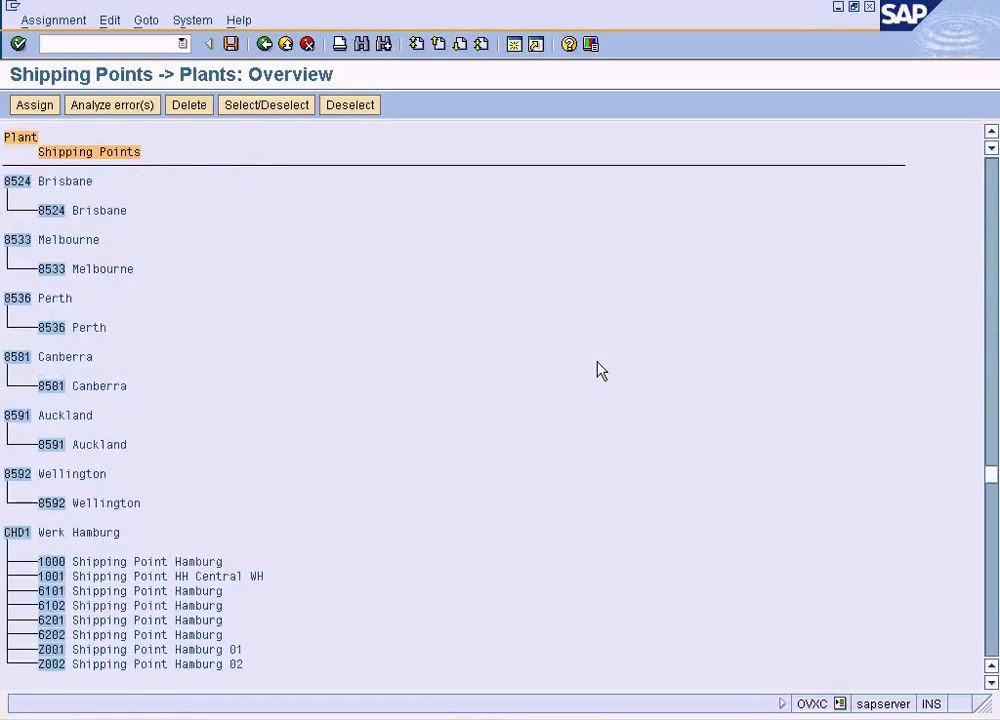
{"action": "scroll", "coordinate": [600, 371], "scroll_direction": "down", "scroll_amount": 11}
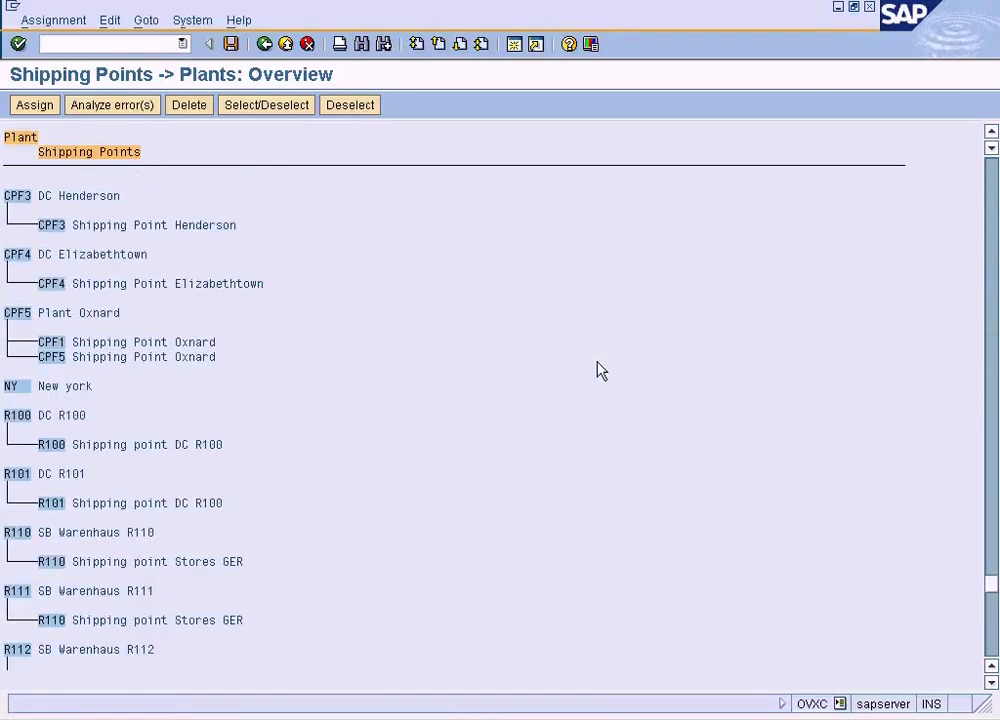
{"action": "left_click", "coordinate": [14, 386]}
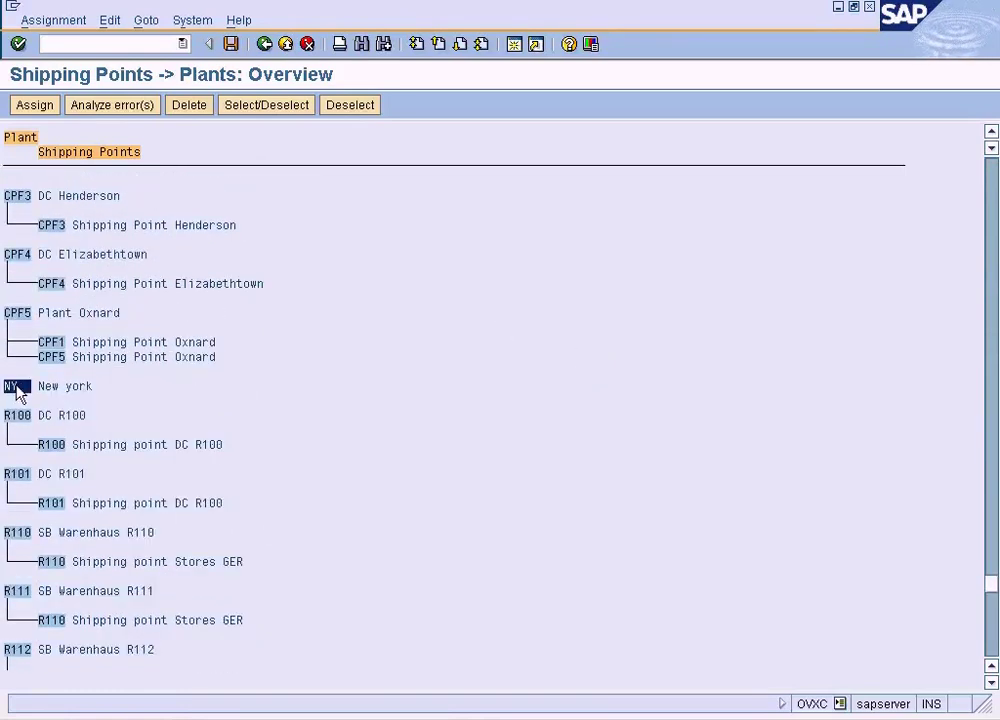
{"action": "left_click", "coordinate": [36, 106]}
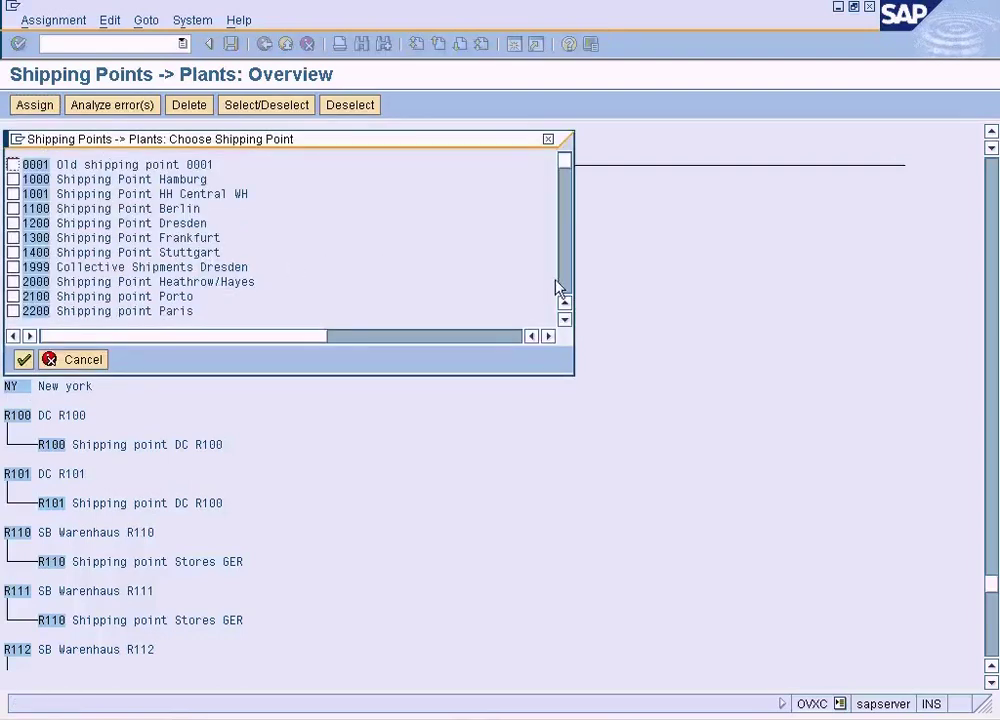
{"action": "scroll", "coordinate": [565, 287], "scroll_direction": "down", "scroll_amount": 15}
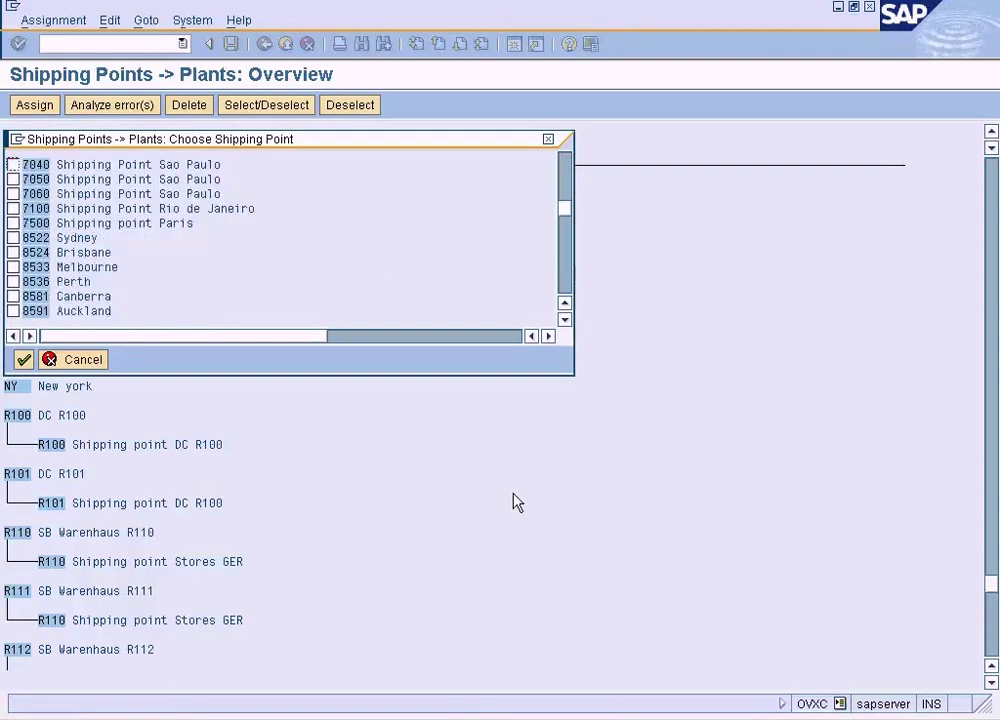
{"action": "key", "text": "alt+Tab"}
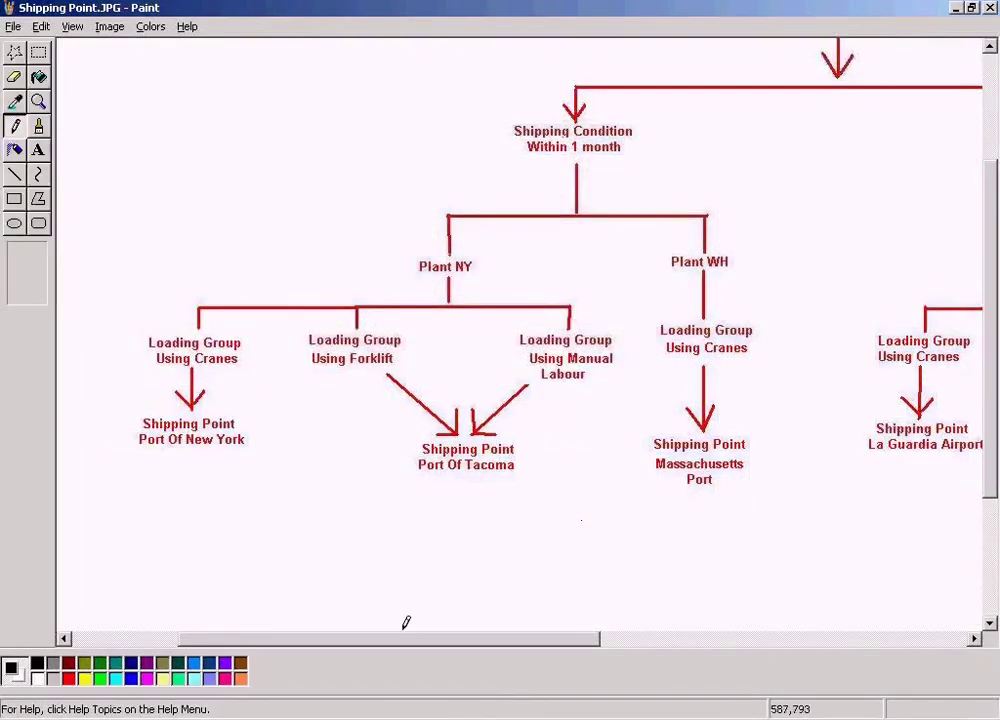
{"action": "left_click", "coordinate": [310, 716]}
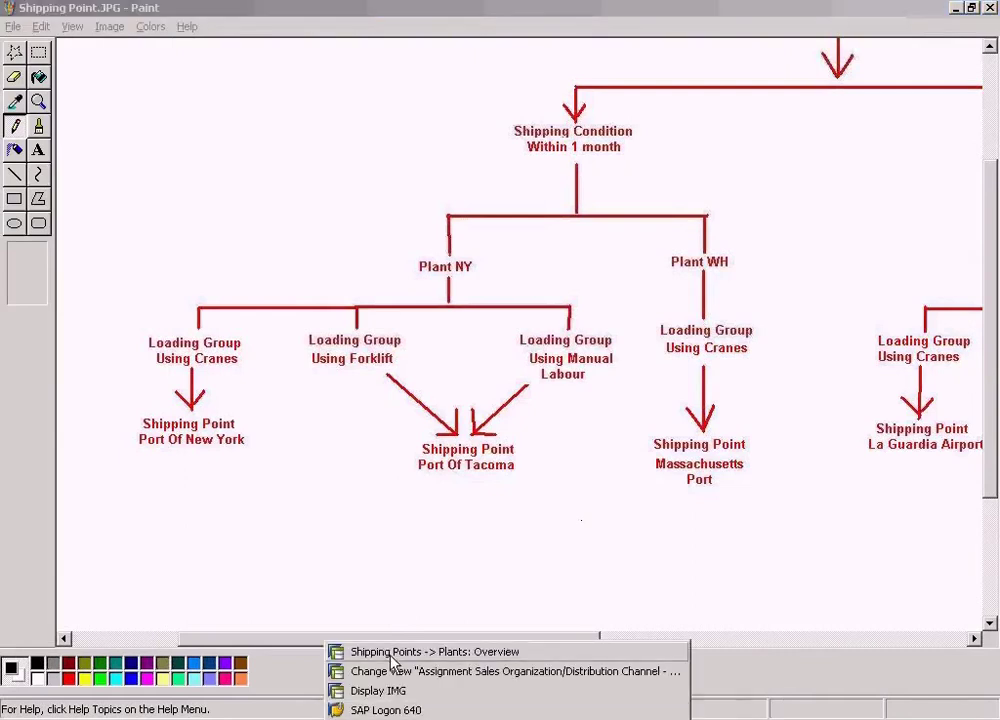
{"action": "left_click", "coordinate": [393, 652]}
Step: Search the shipping points for "new york", assign NYPT Port of New York to plant NY and save
{"action": "left_click_drag", "start_coordinate": [565, 208], "coordinate": [564, 162]}
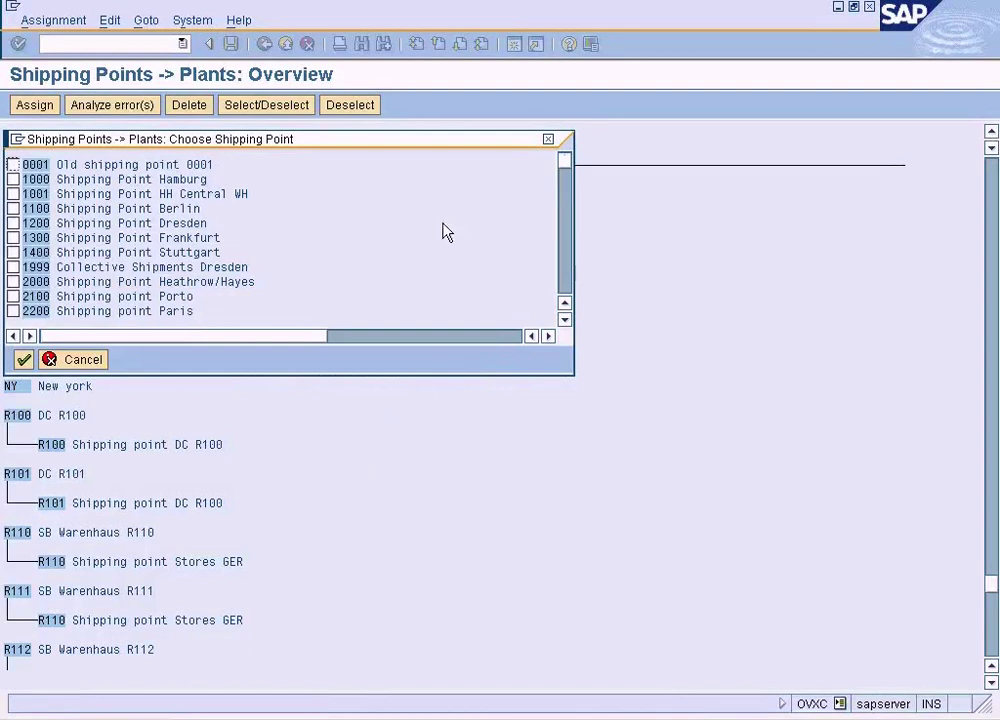
{"action": "key", "text": "ctrl+f"}
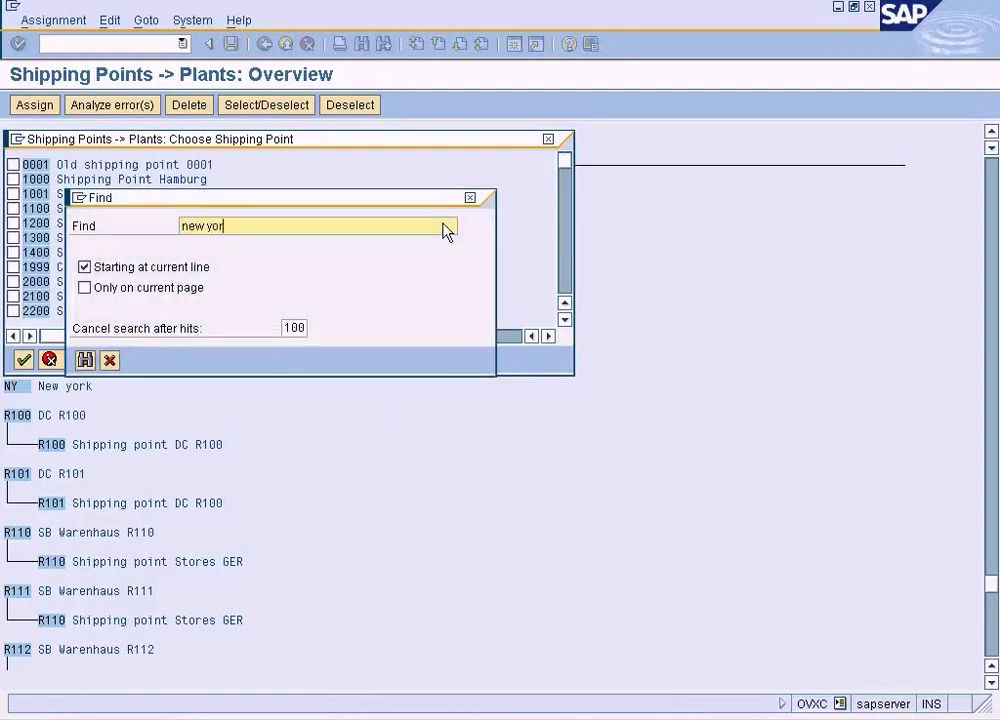
{"action": "type", "text": "new york"}
{"action": "key", "text": "Return"}
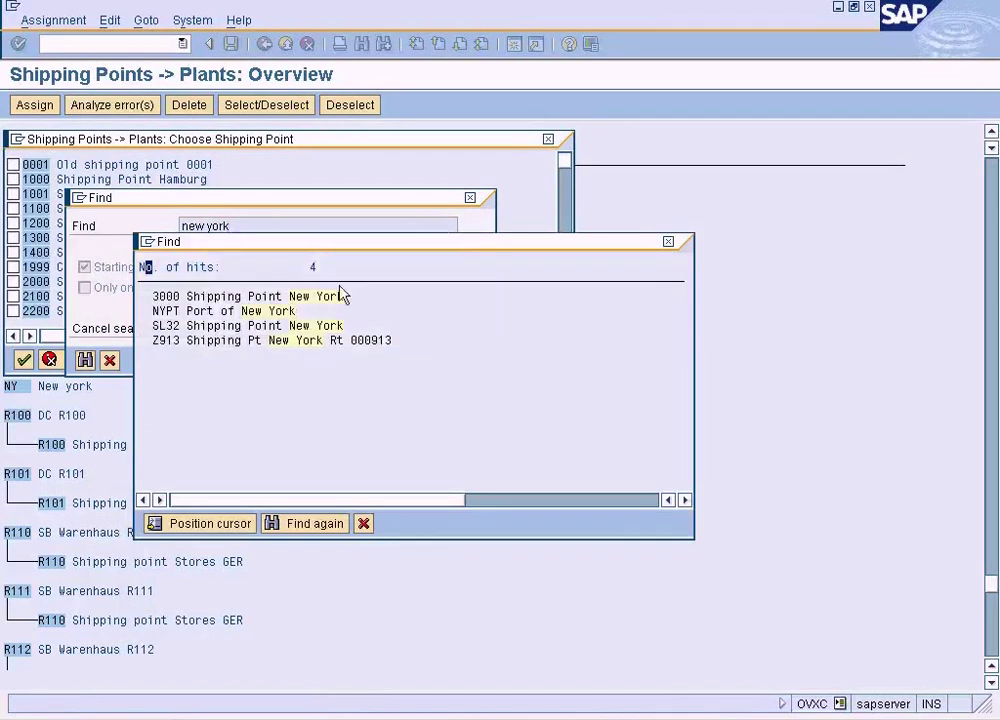
{"action": "left_click", "coordinate": [234, 314]}
{"action": "double_click", "coordinate": [235, 314]}
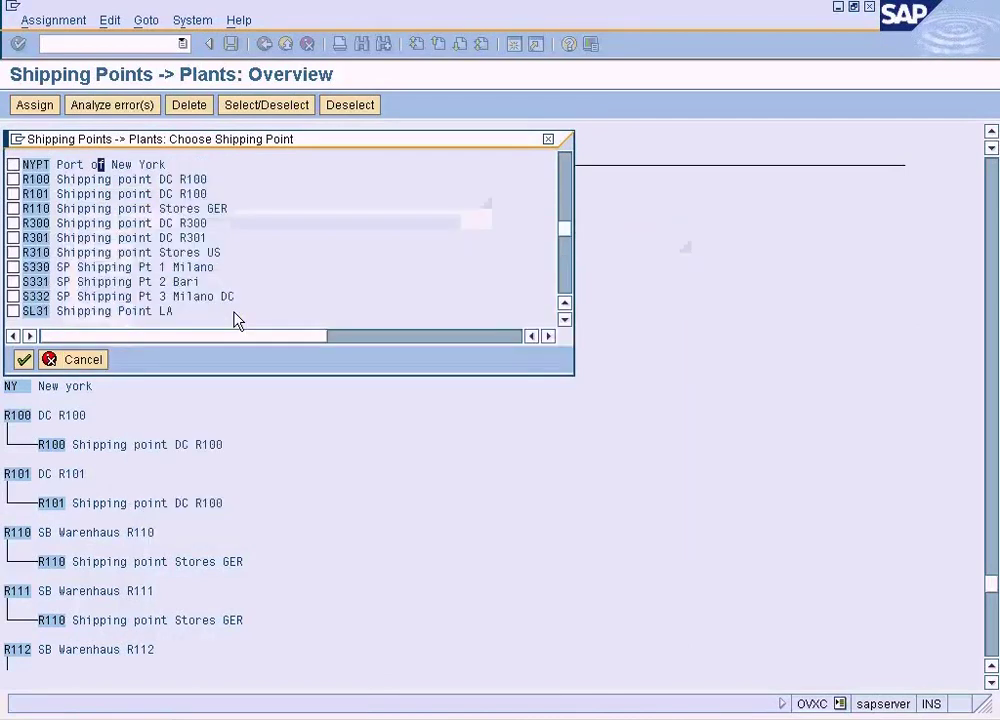
{"action": "left_click", "coordinate": [13, 164]}
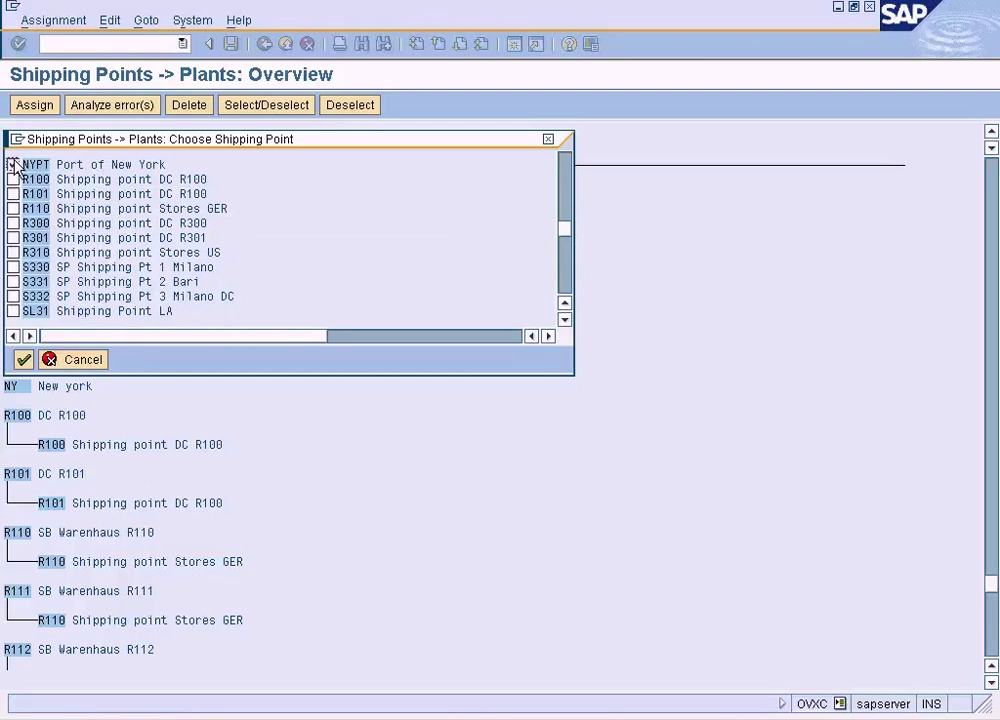
{"action": "left_click", "coordinate": [24, 359]}
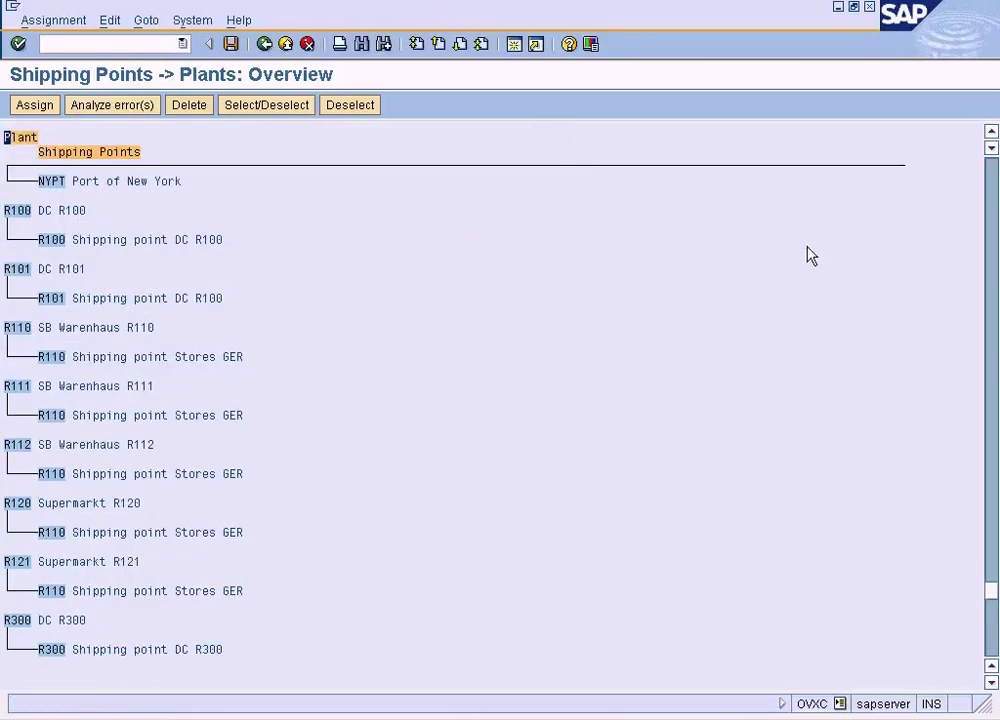
{"action": "scroll", "coordinate": [992, 145], "scroll_direction": "up", "scroll_amount": 3}
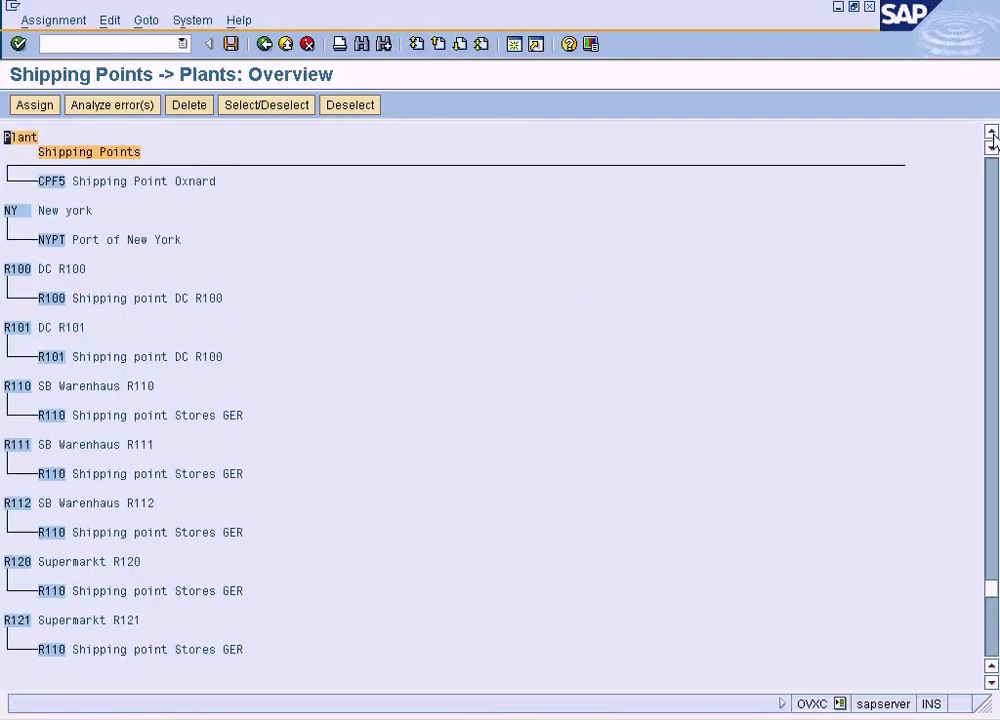
{"action": "left_click", "coordinate": [231, 44]}
Step: Check the shipping point of plant WH in the Paint diagram, then return to the shipping points overview in SAP
{"action": "key", "text": "alt+Tab"}
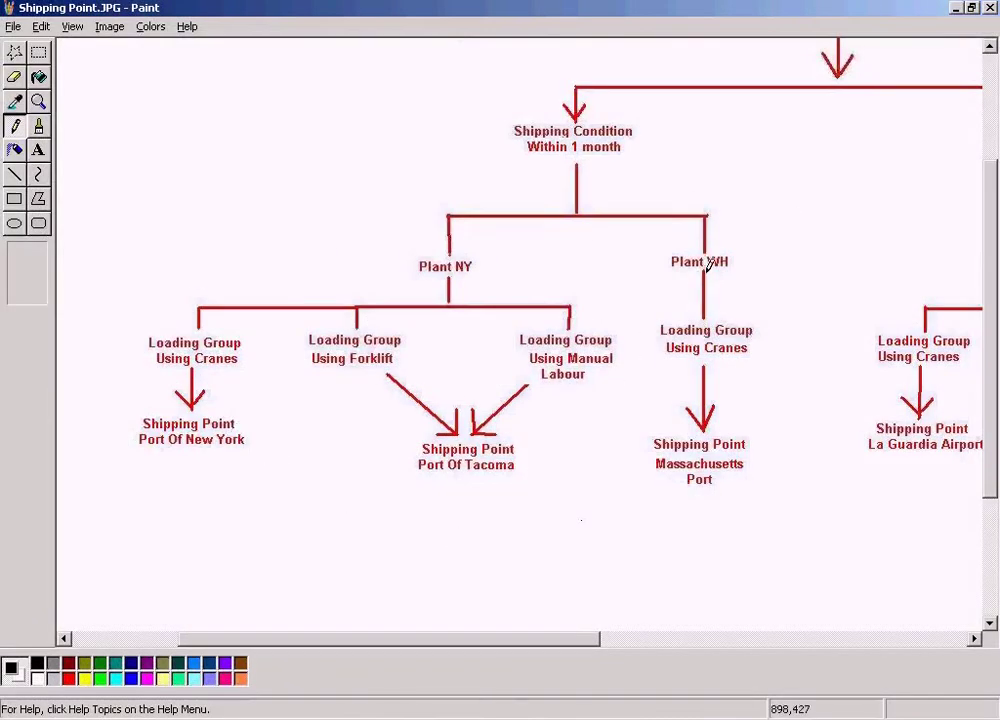
{"action": "left_click", "coordinate": [392, 712]}
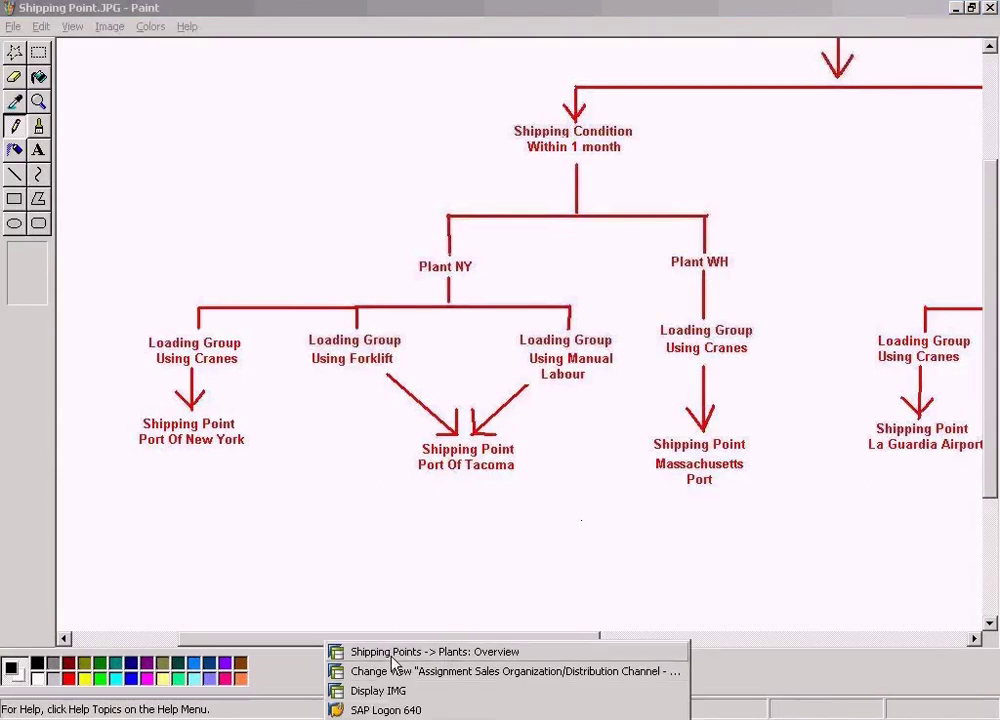
{"action": "left_click", "coordinate": [391, 655]}
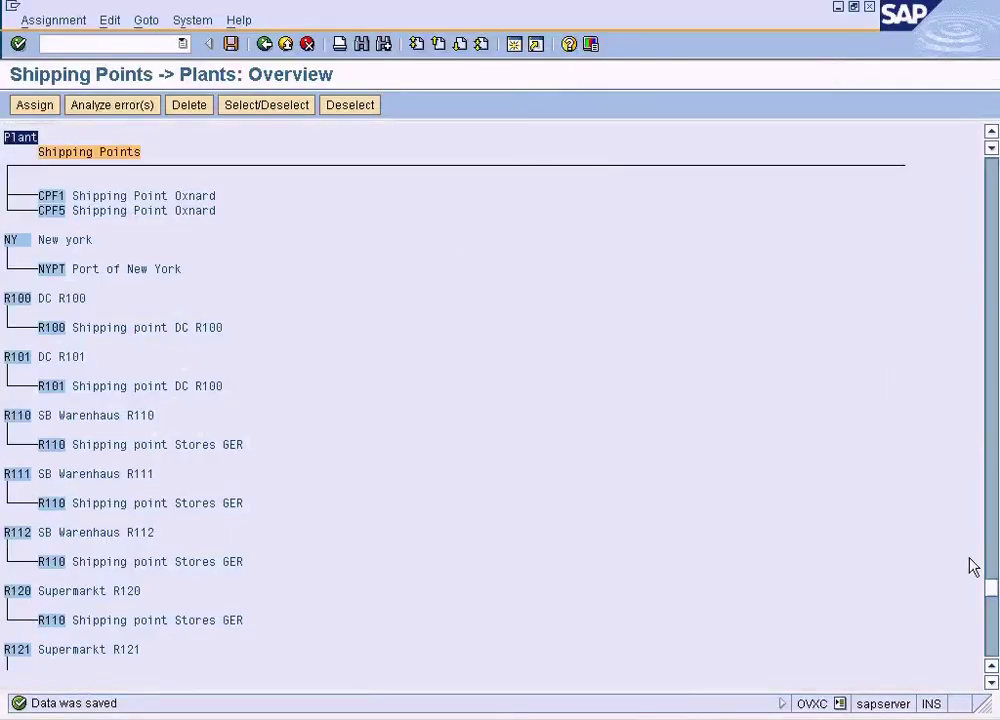
Step: Start assigning a shipping point to plant WH, search the list for "washington" and check the Paint diagram, returning to SAP
{"action": "left_click", "coordinate": [995, 640]}
{"action": "left_click", "coordinate": [995, 640]}
{"action": "left_click", "coordinate": [995, 645]}
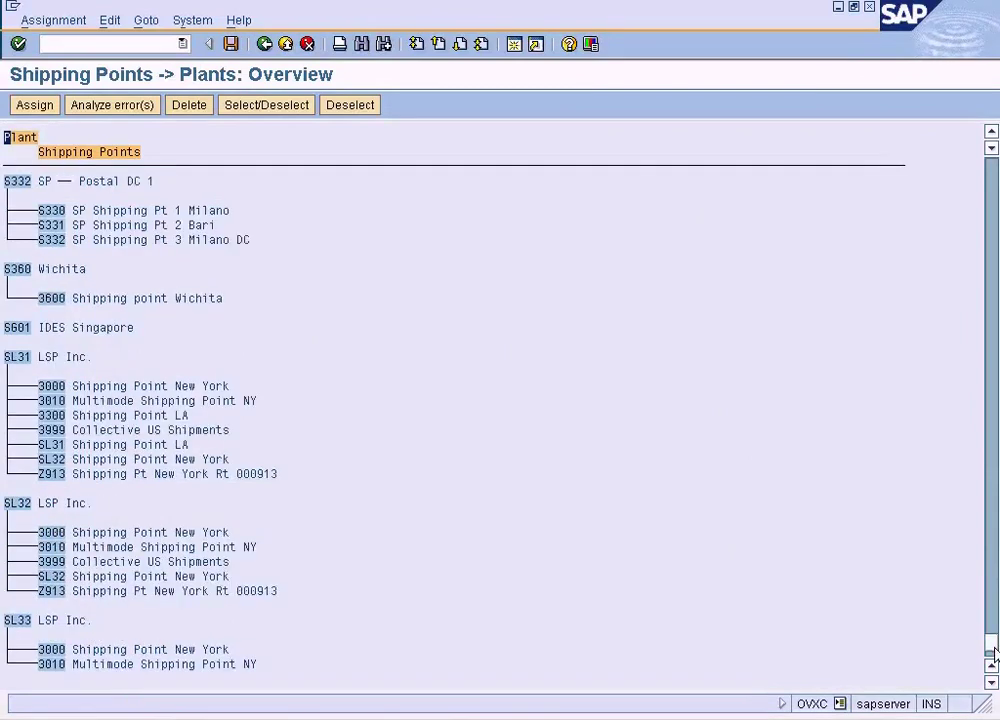
{"action": "left_click", "coordinate": [995, 650]}
{"action": "left_click", "coordinate": [22, 240]}
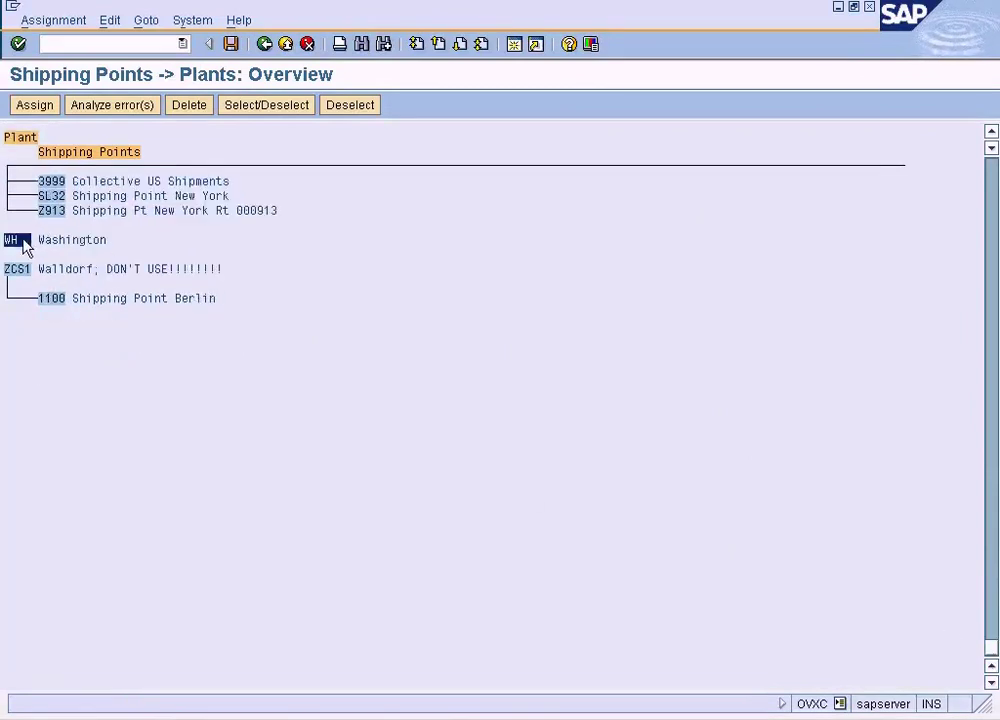
{"action": "left_click", "coordinate": [48, 112]}
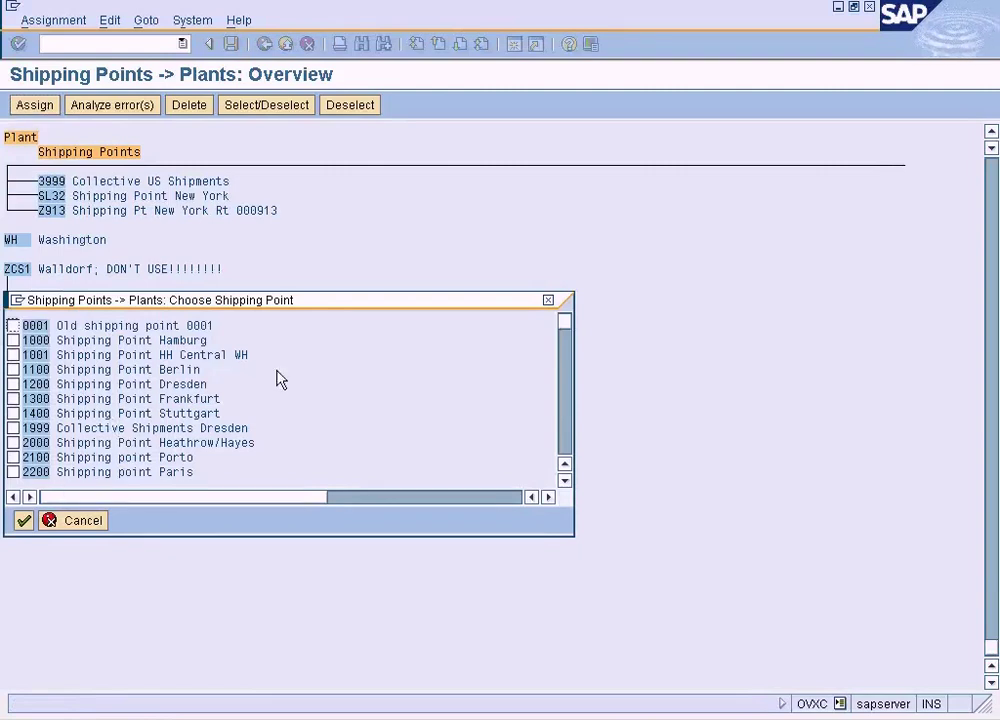
{"action": "key", "text": "ctrl+f"}
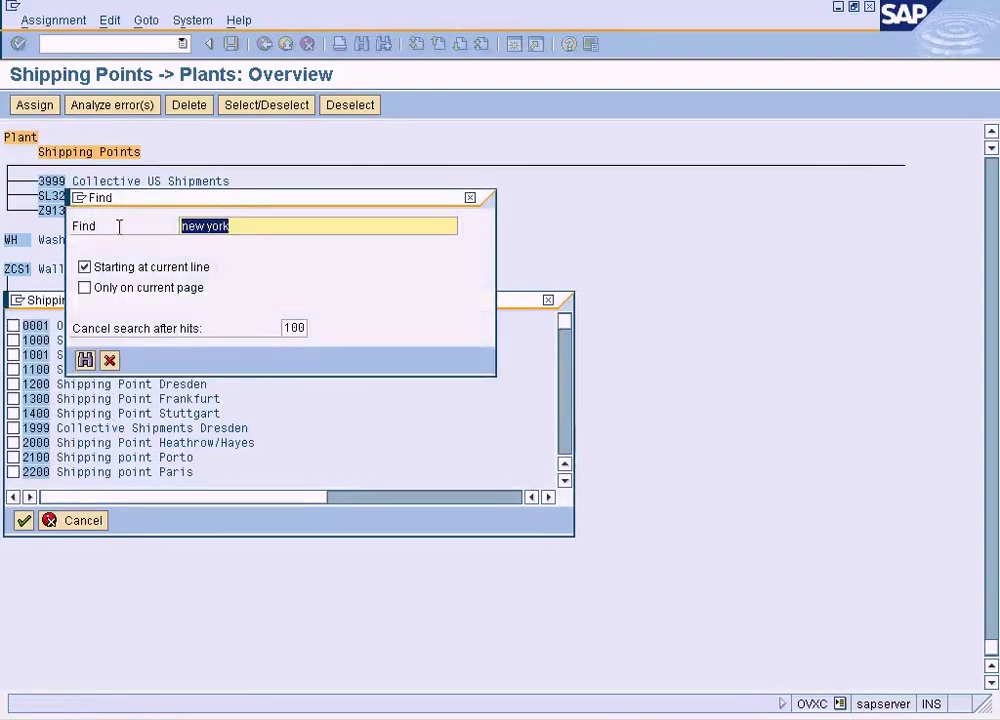
{"action": "type", "text": "washington"}
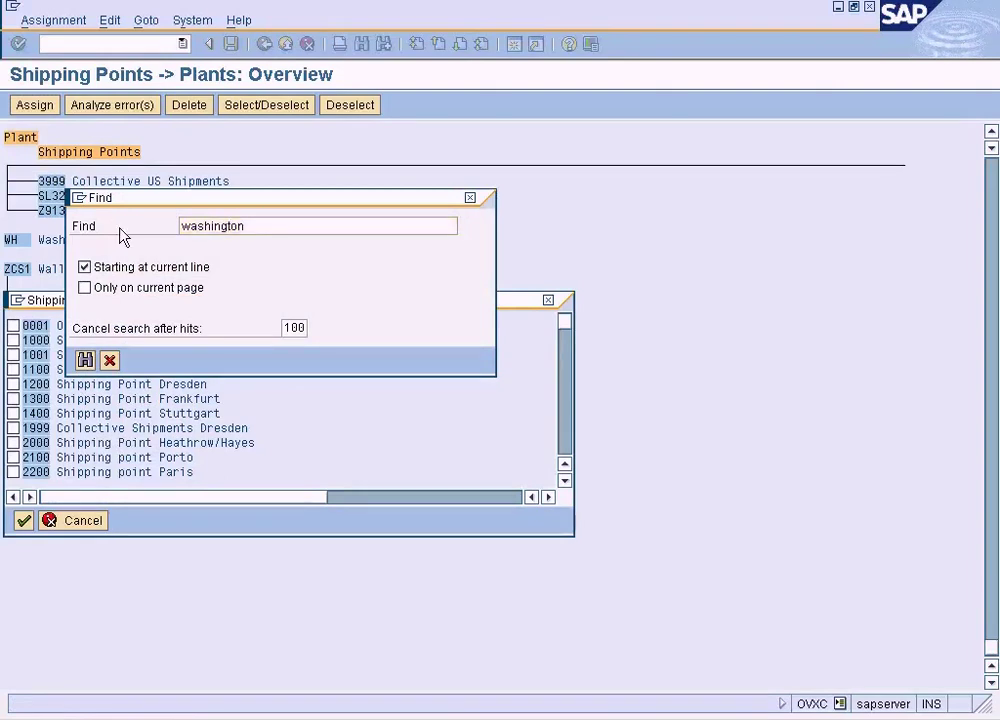
{"action": "key", "text": "Return"}
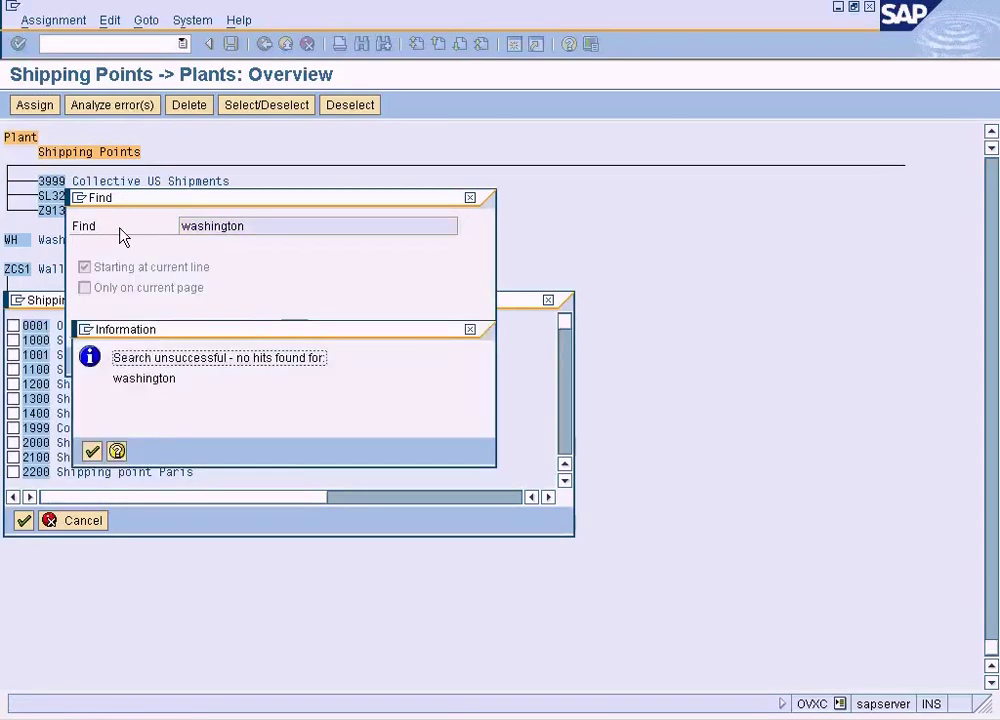
{"action": "left_click", "coordinate": [91, 452]}
{"action": "key", "text": "alt+Tab"}
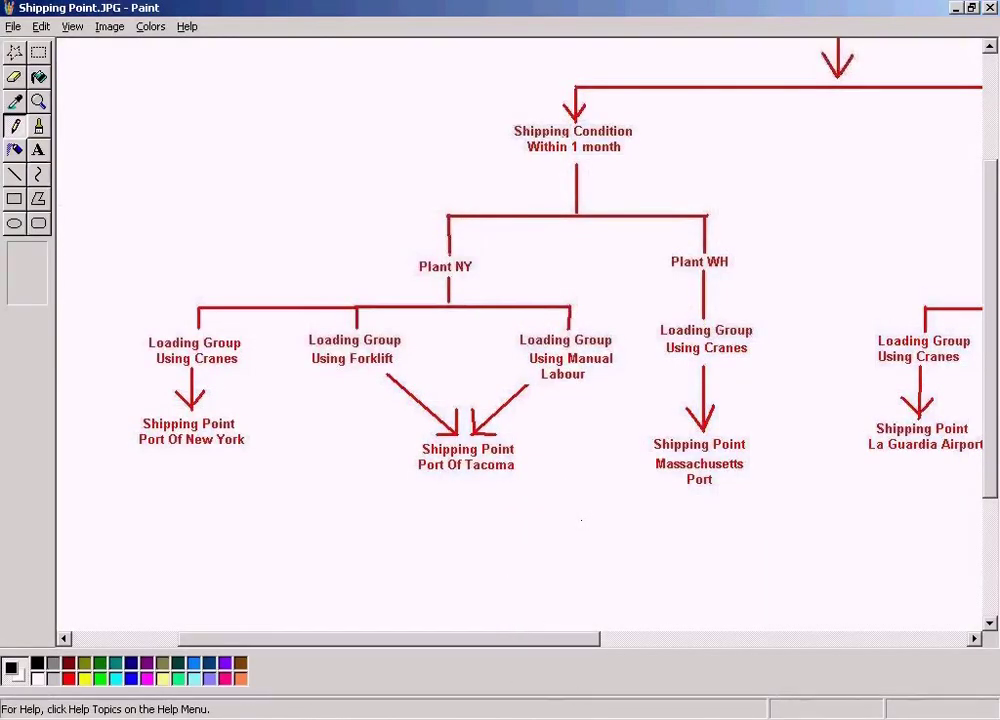
{"action": "key", "text": "alt+Tab"}
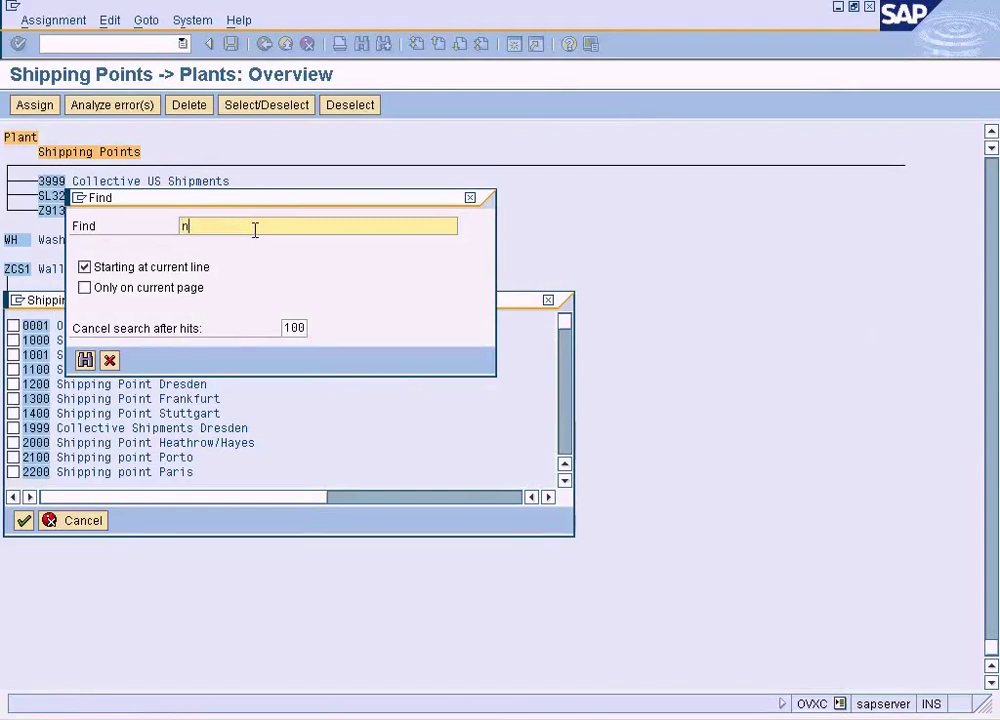
Step: Search the shipping points for "new york", assign NYPT Port of New York to plant WH and save
{"action": "type", "text": "k"}
{"action": "key", "text": "Return"}
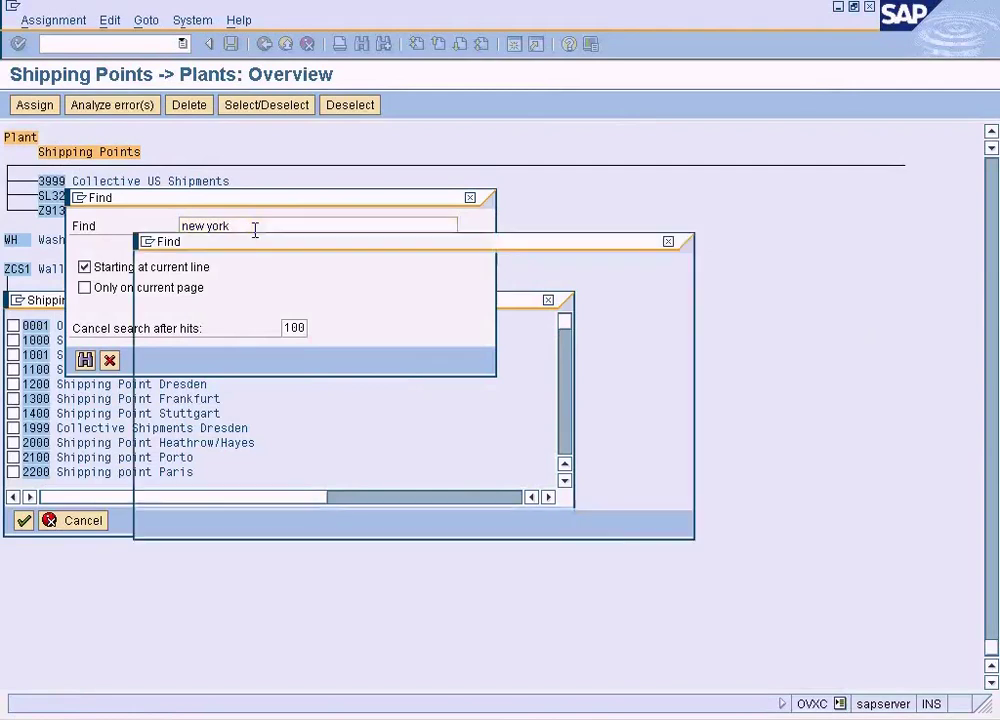
{"action": "double_click", "coordinate": [218, 311]}
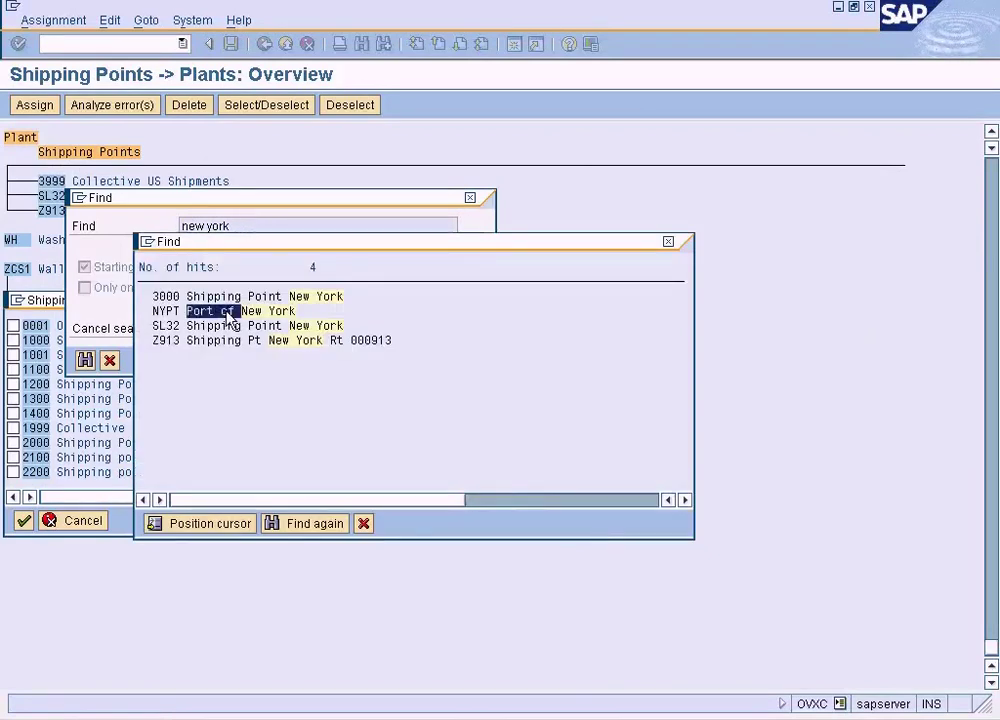
{"action": "left_click", "coordinate": [13, 325]}
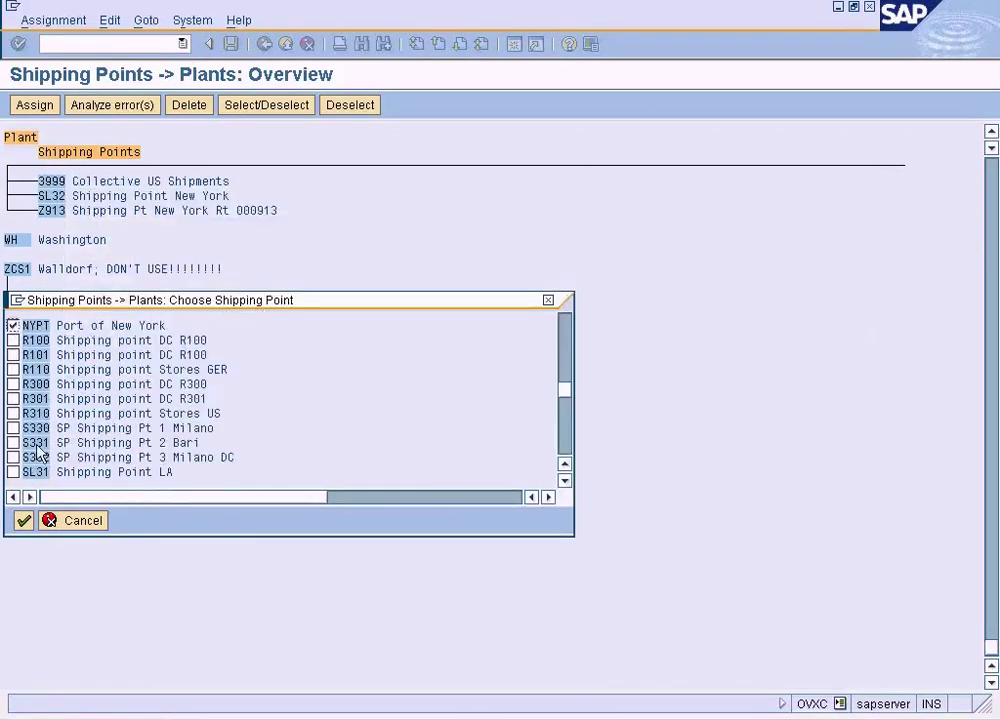
{"action": "left_click", "coordinate": [23, 520]}
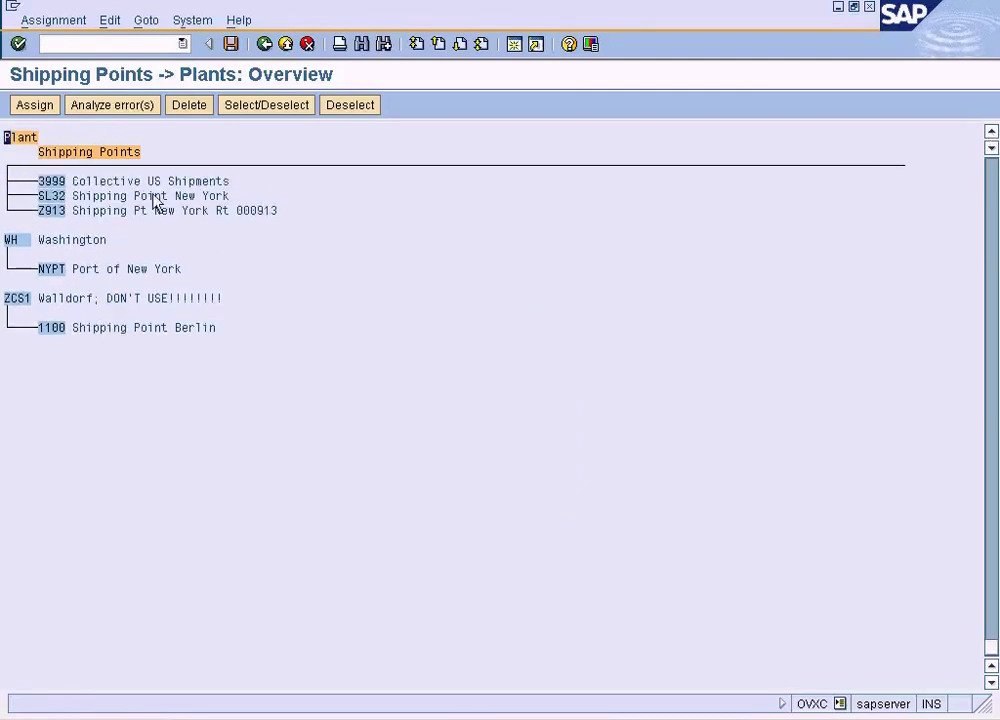
{"action": "left_click", "coordinate": [231, 44]}
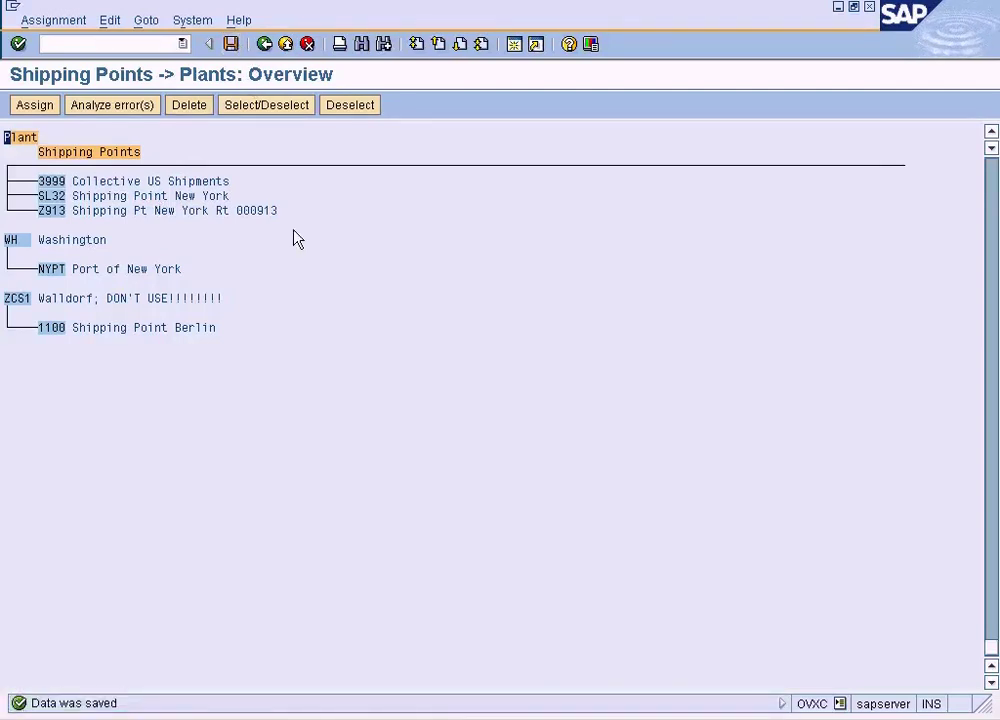
Step: Recheck the shipping points in the Paint diagram, return to SAP, and delete the NYPT assignment from plant WH, saving the change
{"action": "key", "text": "alt+Tab"}
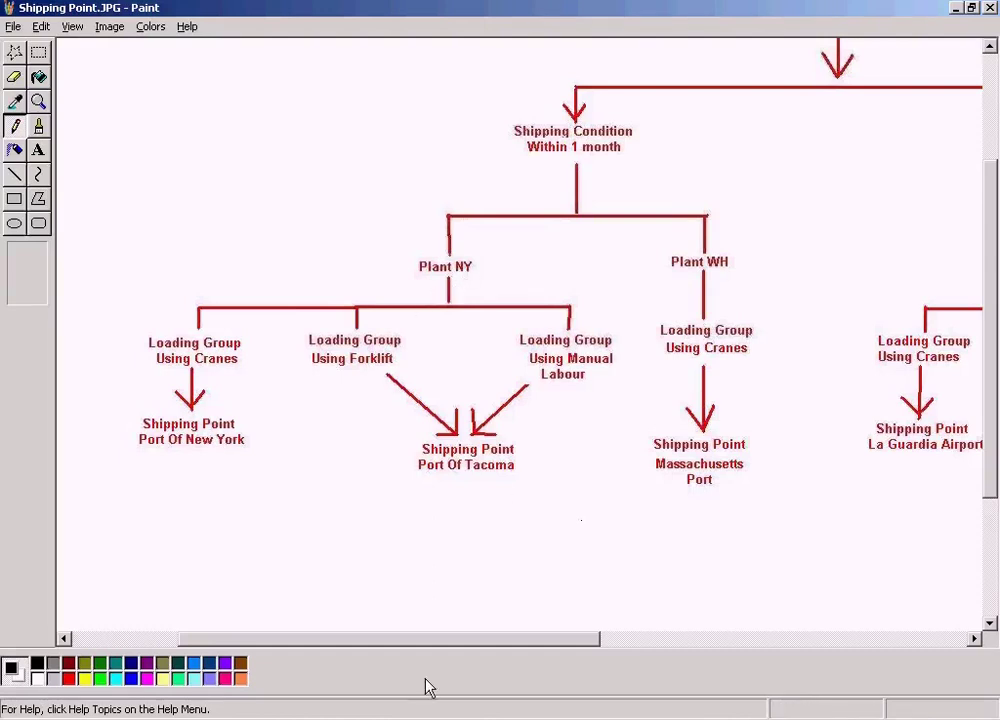
{"action": "left_click", "coordinate": [410, 716]}
{"action": "left_click", "coordinate": [388, 655]}
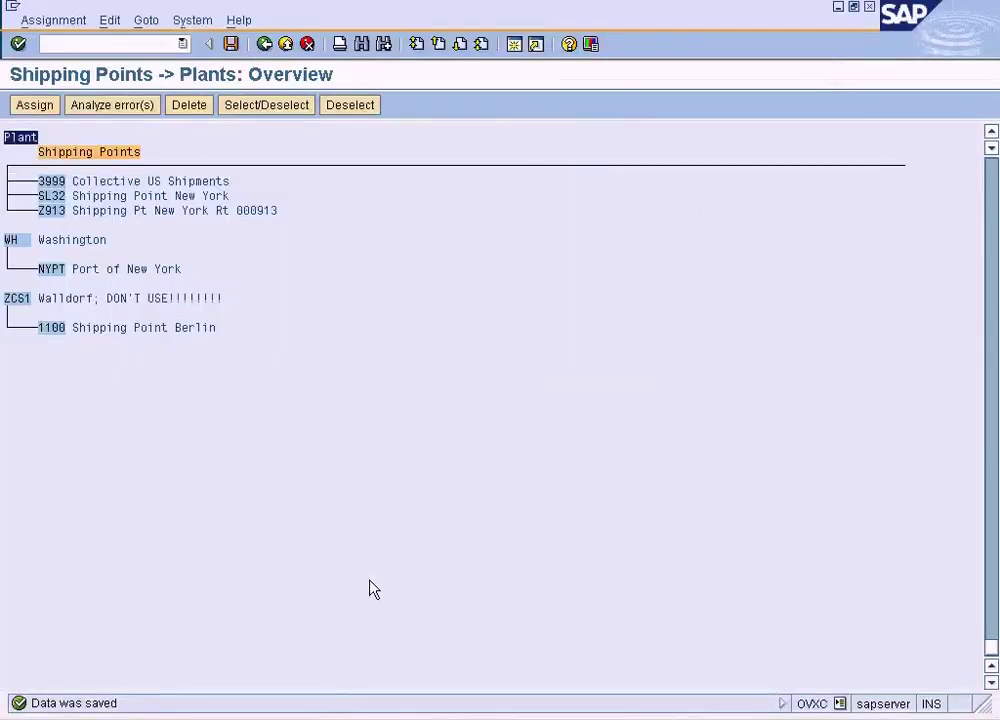
{"action": "left_click", "coordinate": [49, 269]}
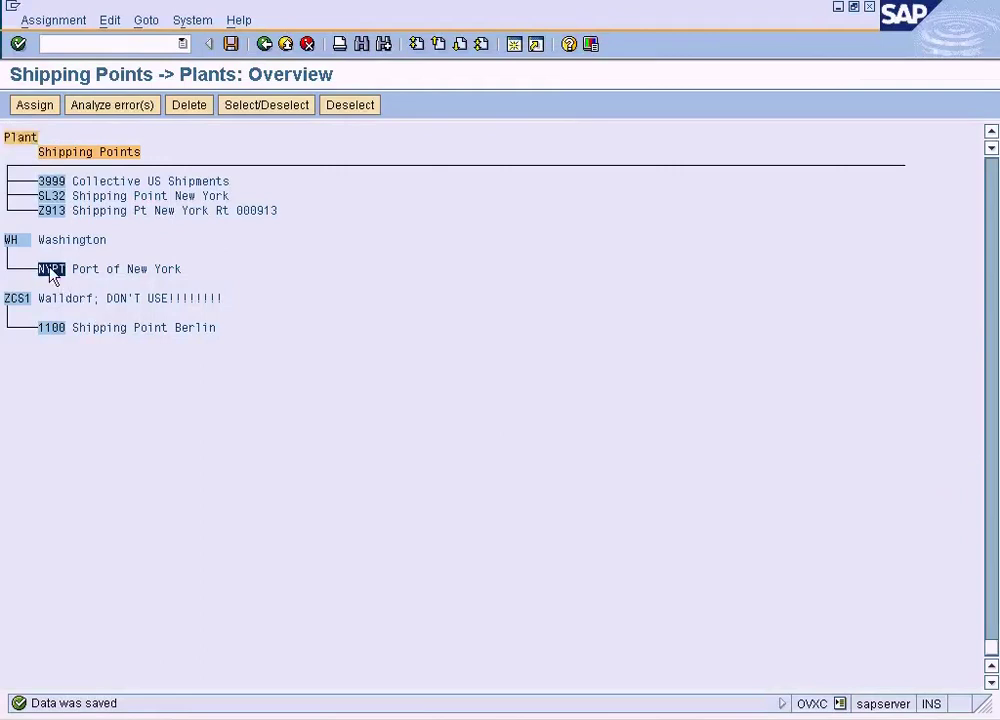
{"action": "left_click", "coordinate": [192, 108]}
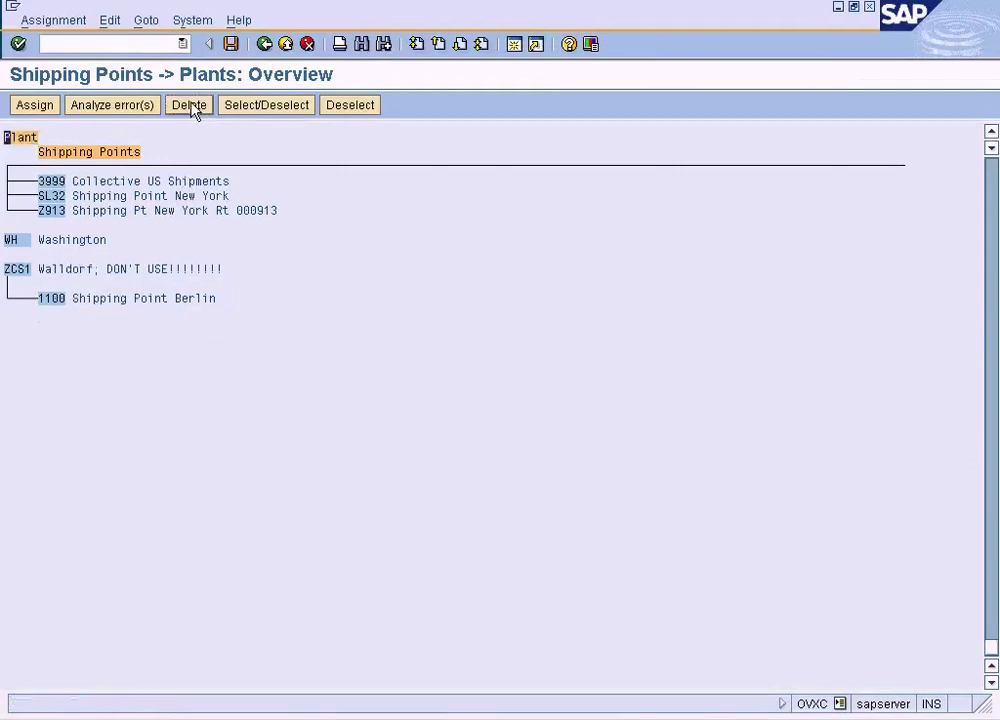
{"action": "left_click", "coordinate": [231, 44]}
Step: Search the shipping points for "tacoma" and assign TCPT Port of Tacoma to plant NY
{"action": "scroll", "coordinate": [980, 530], "scroll_direction": "down", "scroll_amount": 20}
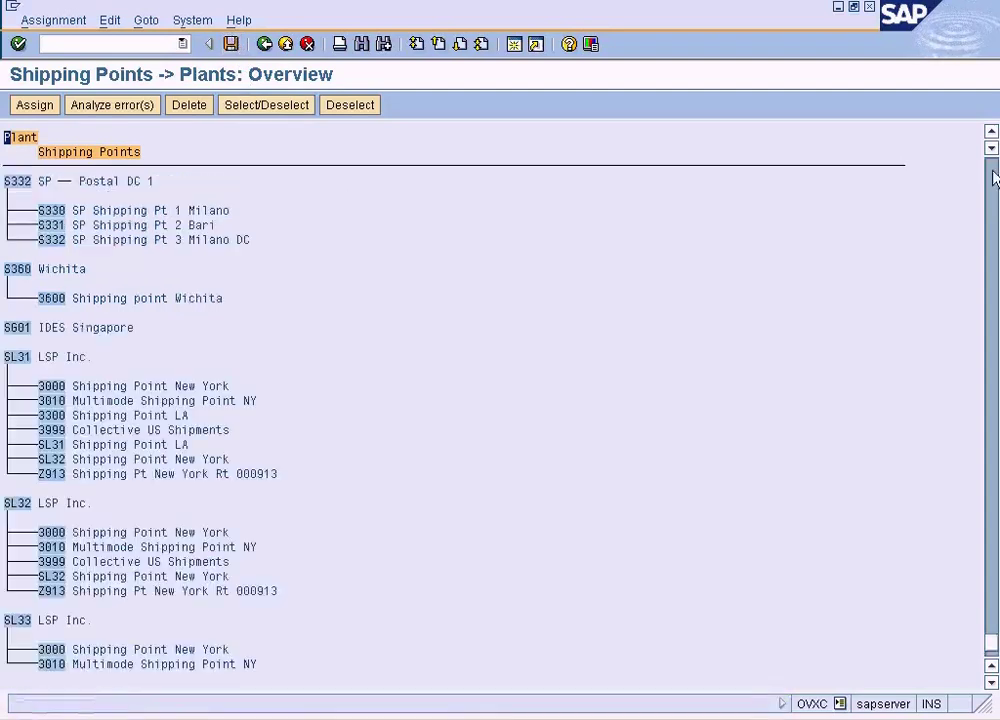
{"action": "left_click", "coordinate": [992, 684]}
{"action": "left_click", "coordinate": [992, 684]}
{"action": "left_click", "coordinate": [992, 684]}
{"action": "left_click", "coordinate": [992, 684]}
{"action": "left_click", "coordinate": [992, 684]}
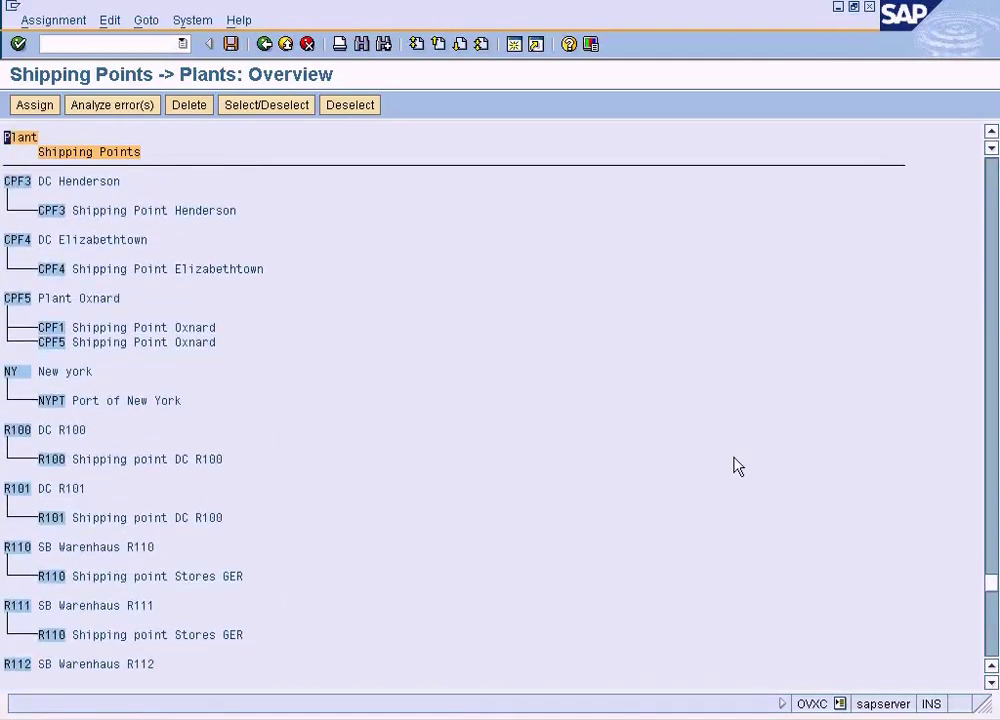
{"action": "left_click", "coordinate": [15, 373]}
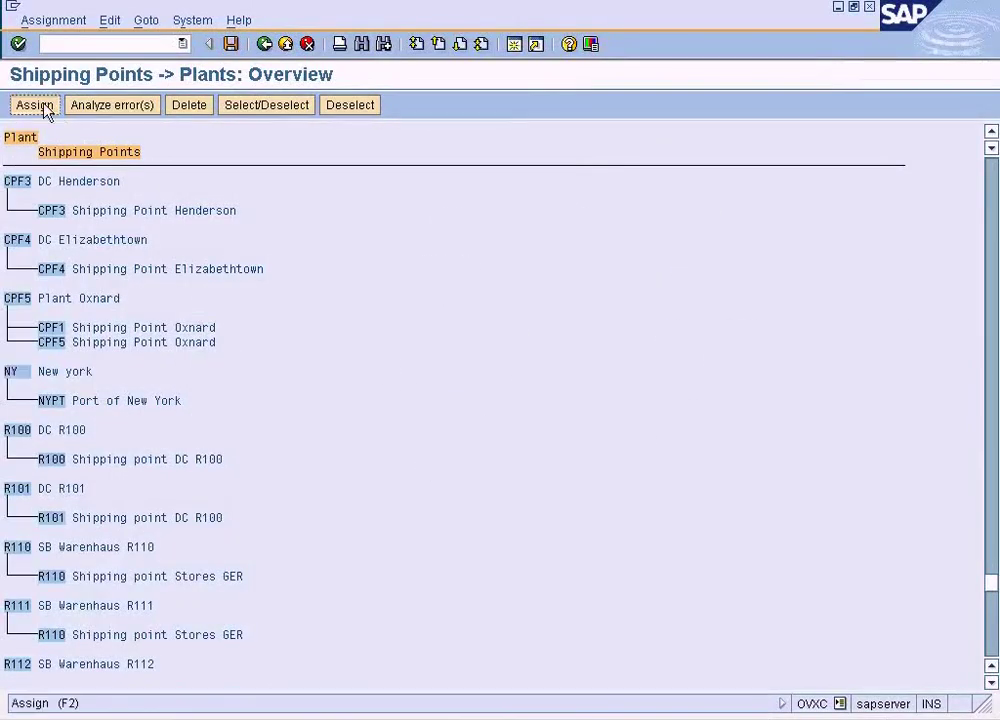
{"action": "left_click", "coordinate": [33, 104]}
{"action": "key", "text": "ctrl+f"}
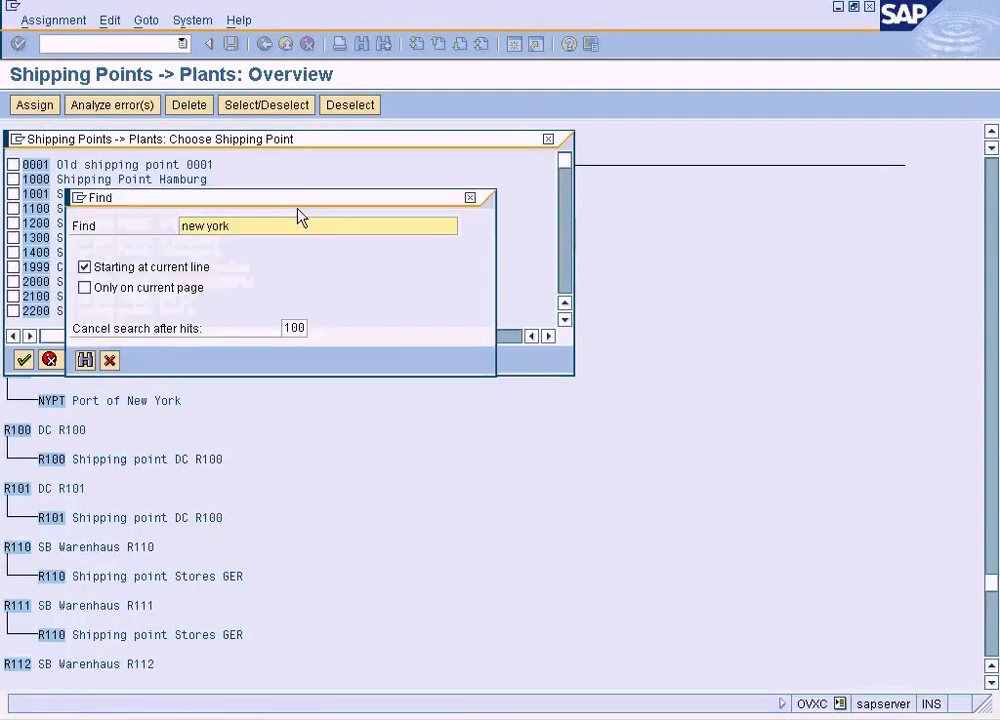
{"action": "key", "text": "Delete"}
{"action": "type", "text": "ta"}
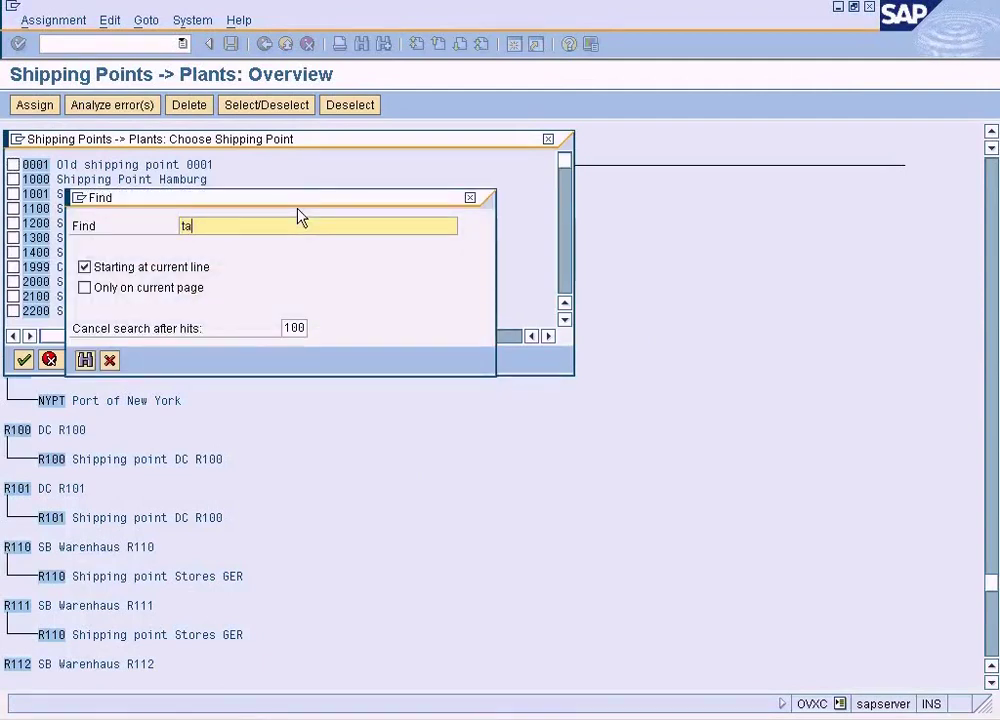
{"action": "type", "text": "coma"}
{"action": "key", "text": "Return"}
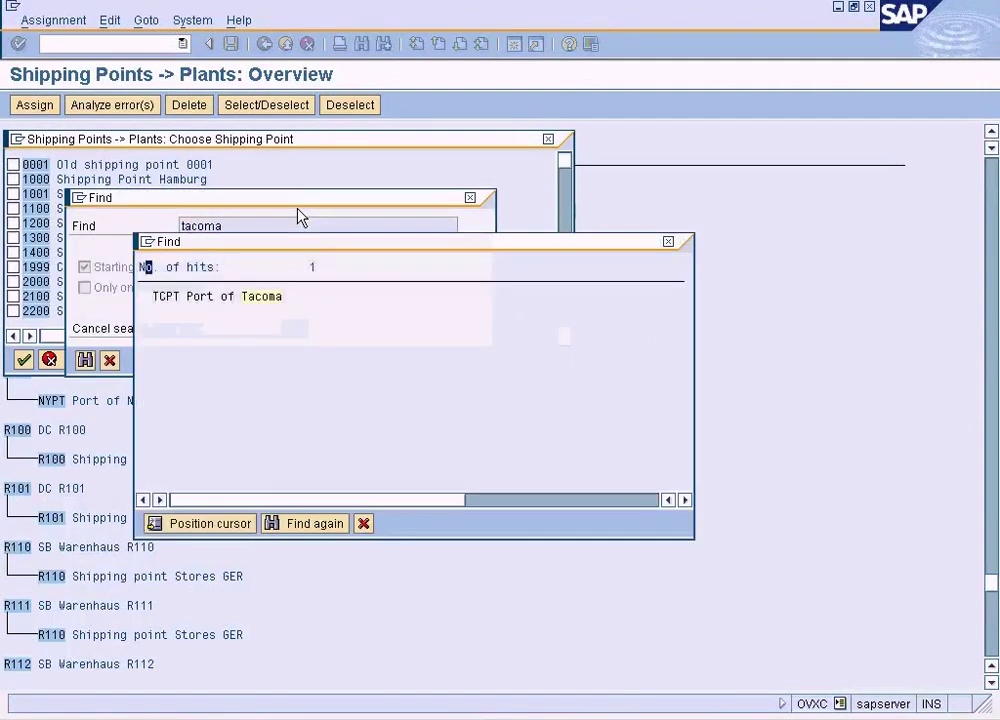
{"action": "double_click", "coordinate": [262, 296]}
{"action": "left_click", "coordinate": [13, 164]}
{"action": "left_click", "coordinate": [30, 356]}
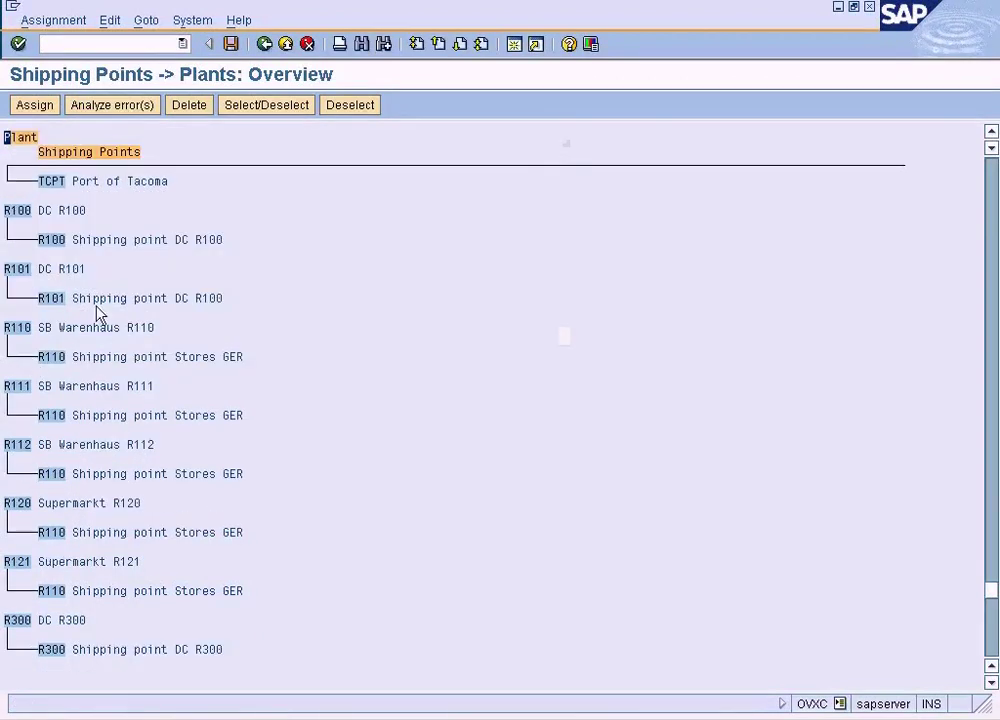
Step: Review plant NY's shipping points in the overview and in the Paint diagram's "As soon as possible" branch, returning to SAP
{"action": "left_click", "coordinate": [990, 133]}
{"action": "left_click", "coordinate": [990, 133]}
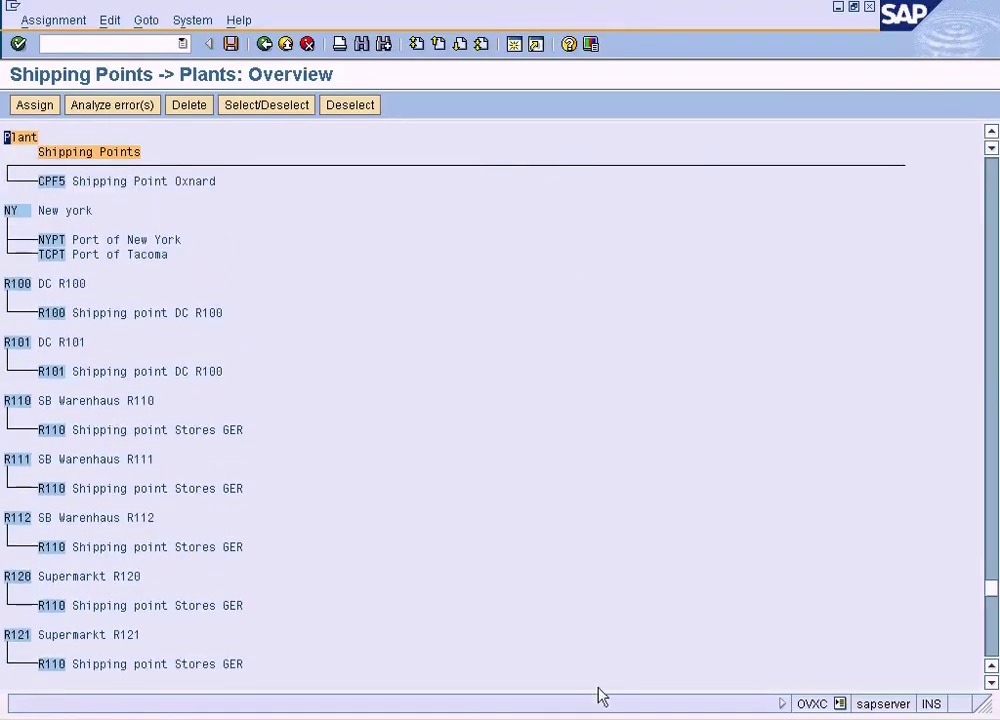
{"action": "key", "text": "alt+Tab"}
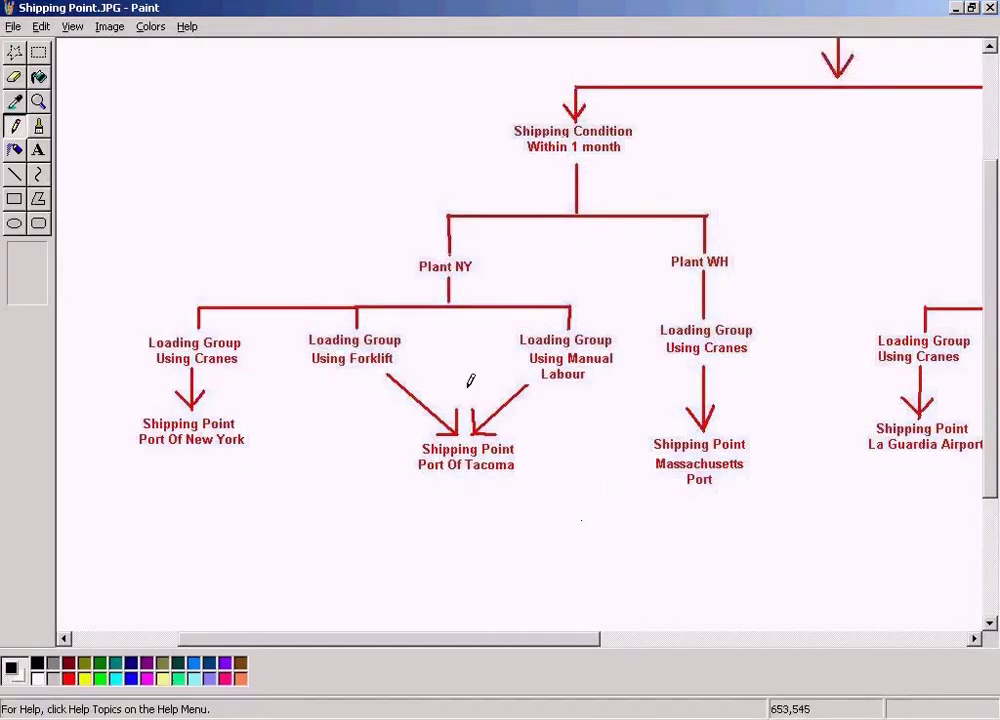
{"action": "left_click", "coordinate": [976, 638]}
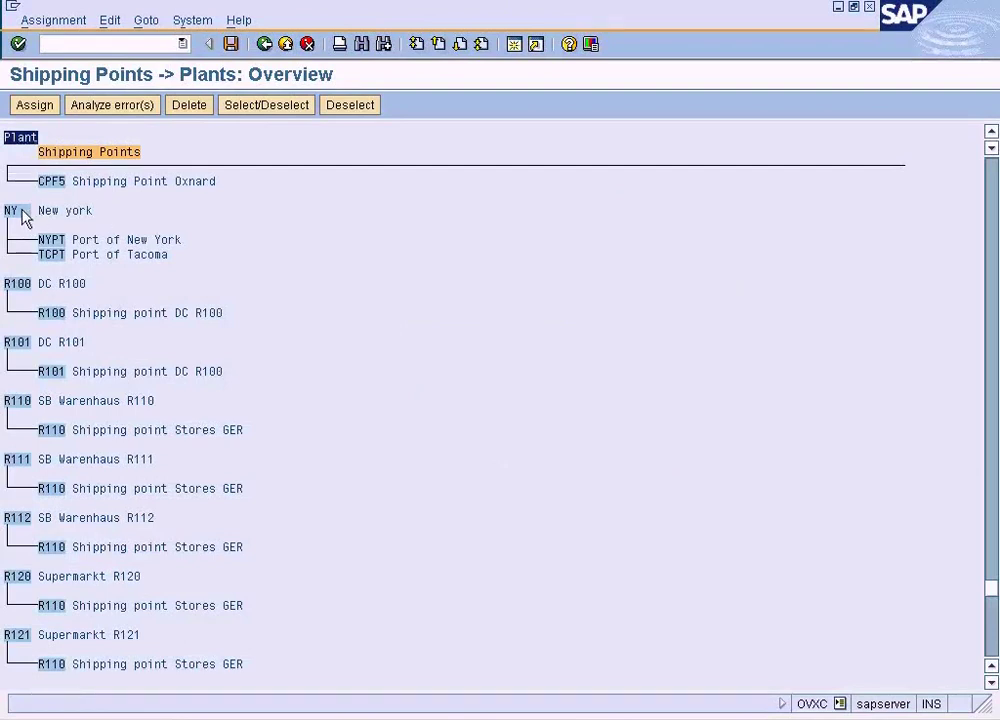
Step: Start a shipping point assignment for plant NY, search for "la guardia" and select LGAP LA Guardia Airport
{"action": "left_click", "coordinate": [24, 211]}
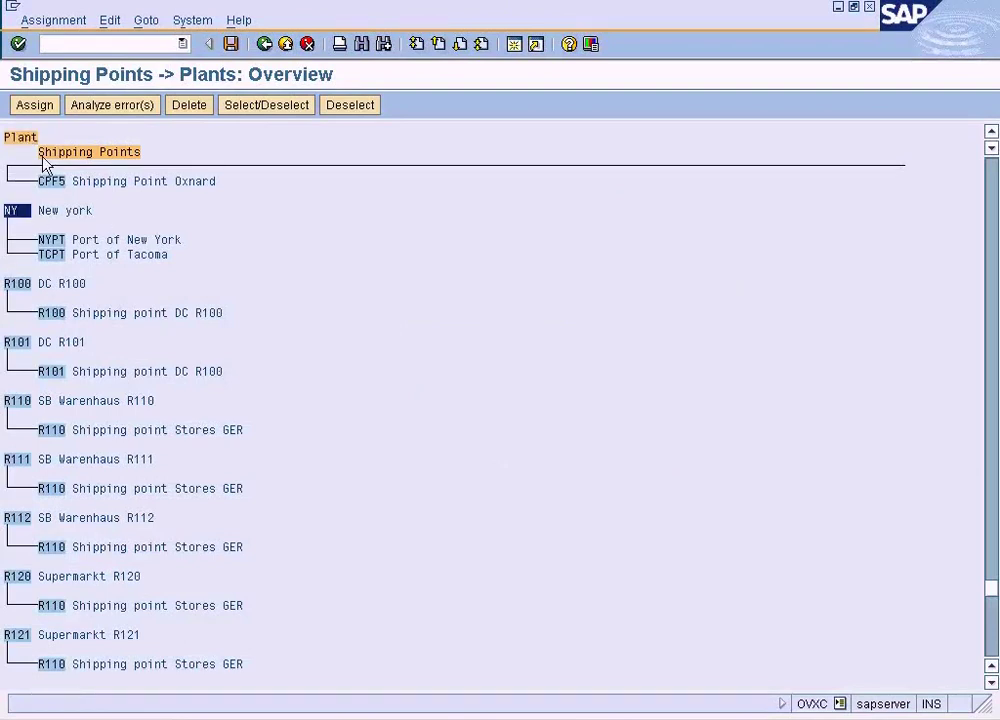
{"action": "left_click", "coordinate": [34, 105]}
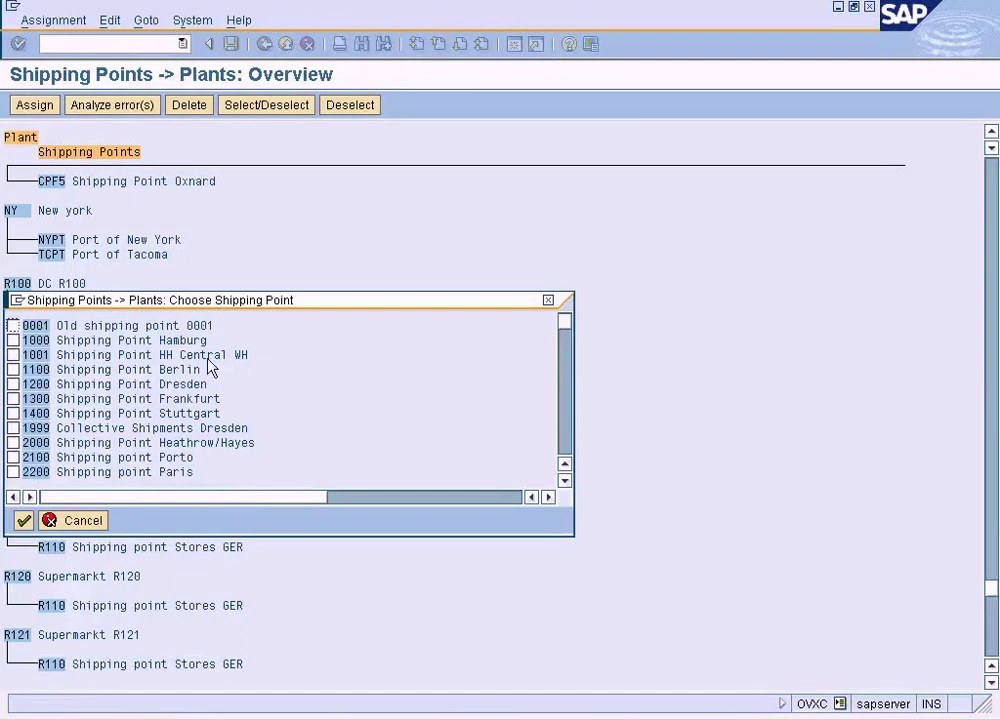
{"action": "key", "text": "ctrl+f"}
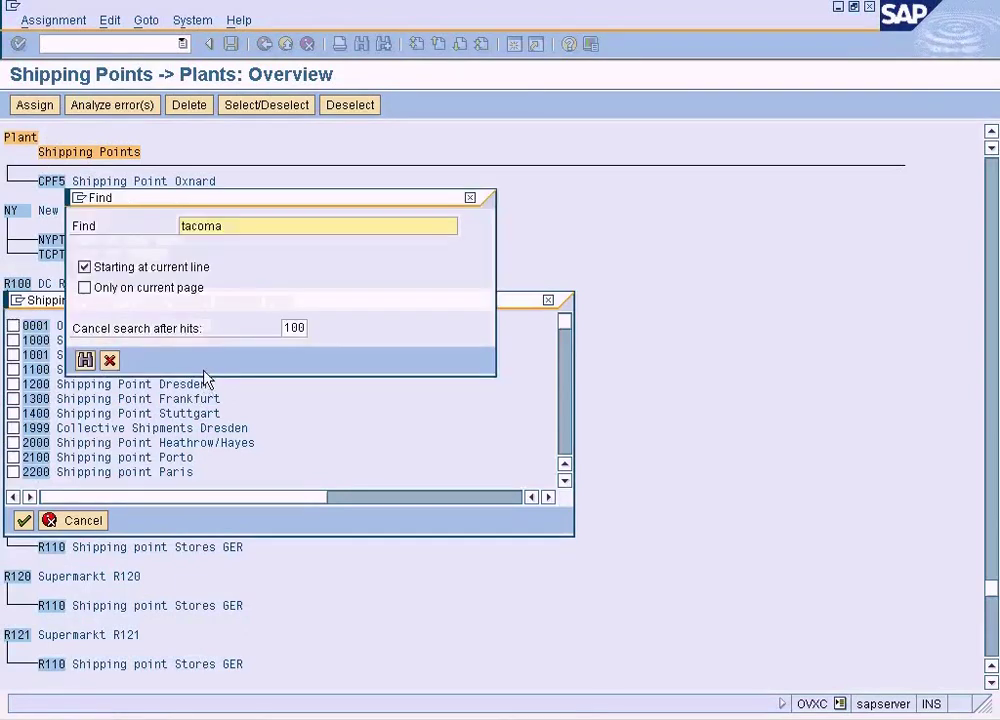
{"action": "key", "text": "BackSpace"}
{"action": "type", "text": "la guardia"}
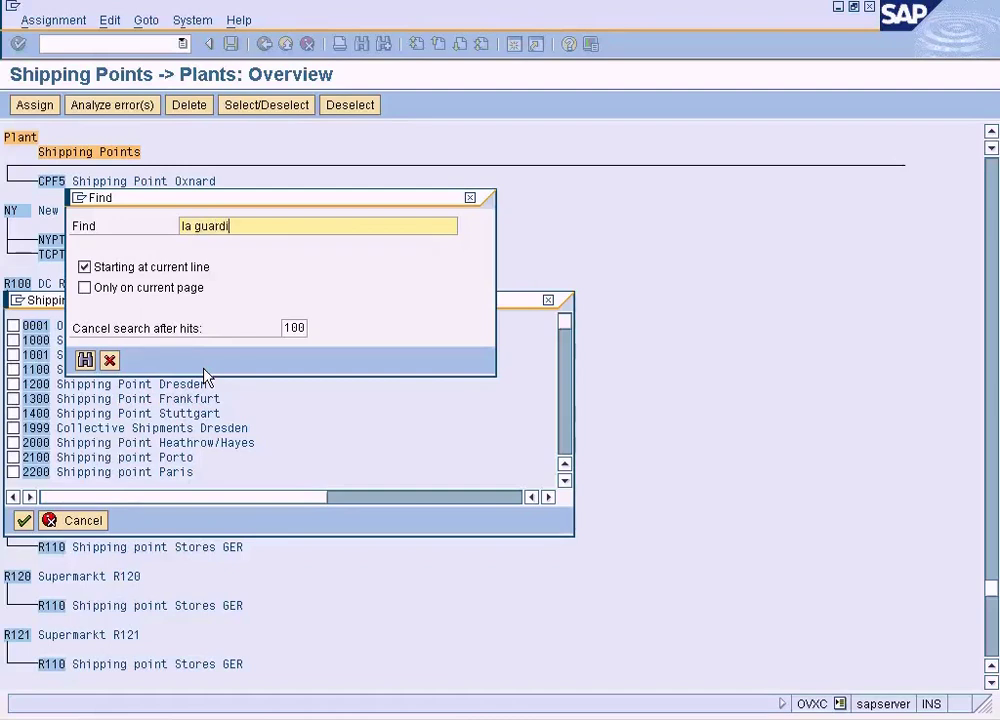
{"action": "key", "text": "Return"}
{"action": "double_click", "coordinate": [169, 296]}
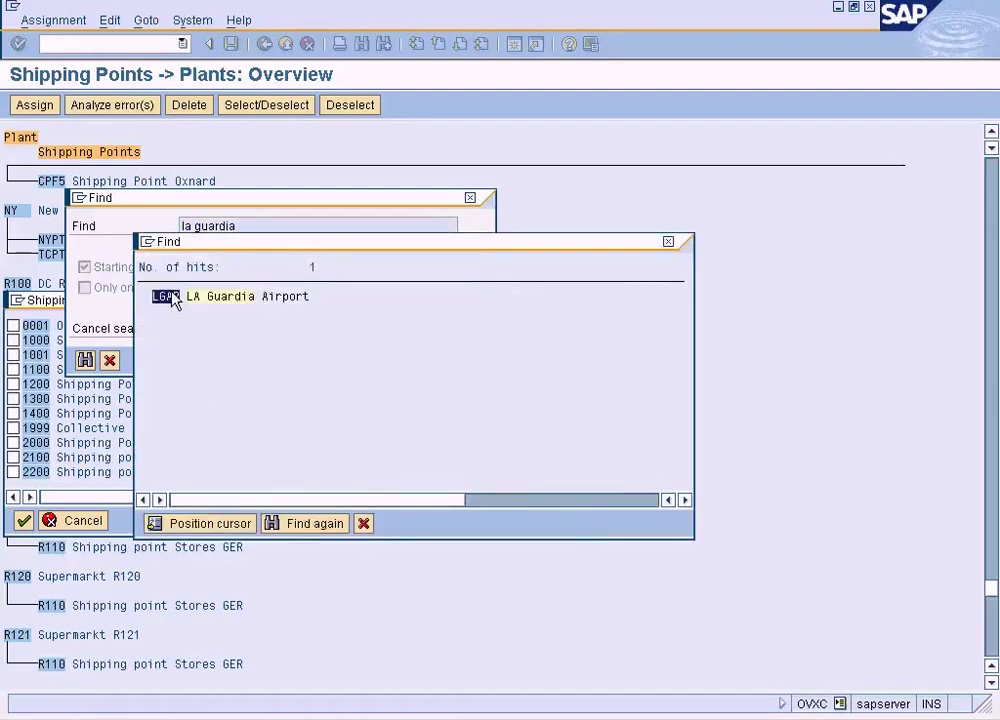
{"action": "left_click", "coordinate": [13, 326]}
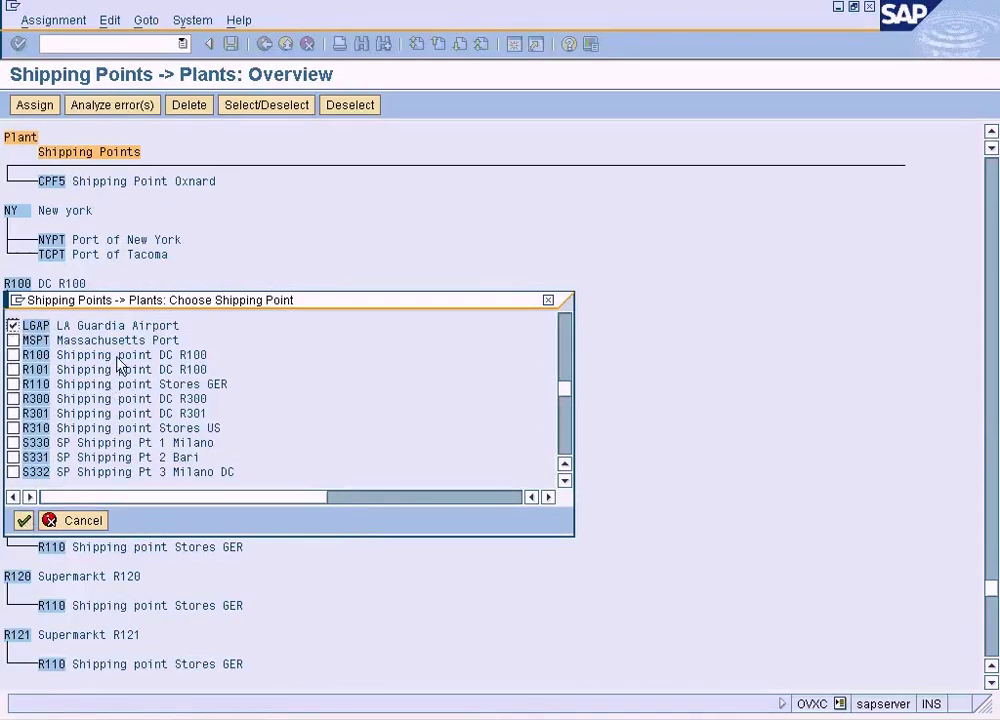
Step: Check plant NY's shipping points in the Paint diagram, return to SAP and search the shipping points for "jfk"
{"action": "key", "text": "alt+Tab"}
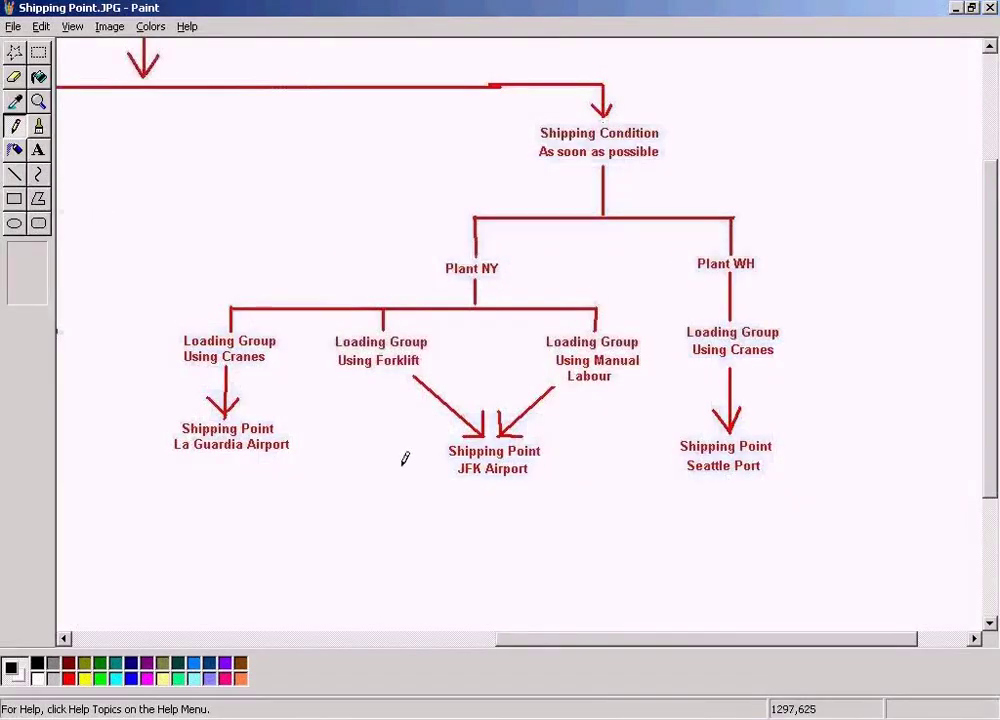
{"action": "key", "text": "alt+Tab"}
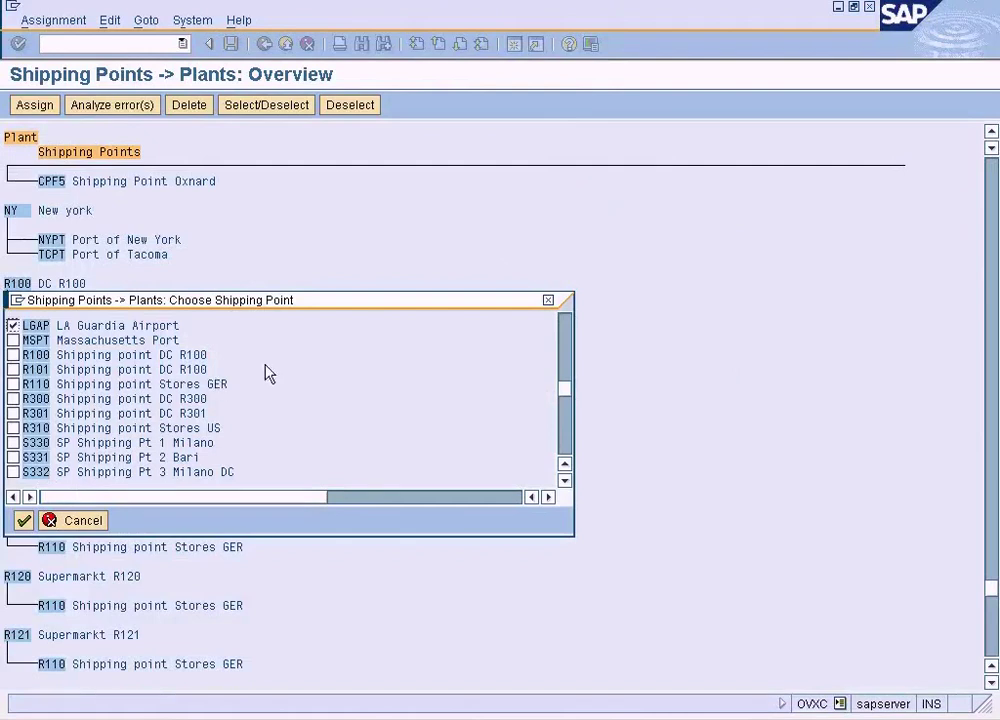
{"action": "key", "text": "ctrl+f"}
{"action": "key", "text": "Delete"}
{"action": "key", "text": "Delete"}
{"action": "key", "text": "Delete"}
{"action": "key", "text": "Delete"}
{"action": "key", "text": "Delete"}
{"action": "key", "text": "Delete"}
{"action": "key", "text": "Delete"}
{"action": "key", "text": "Delete"}
{"action": "key", "text": "Delete"}
{"action": "key", "text": "Delete"}
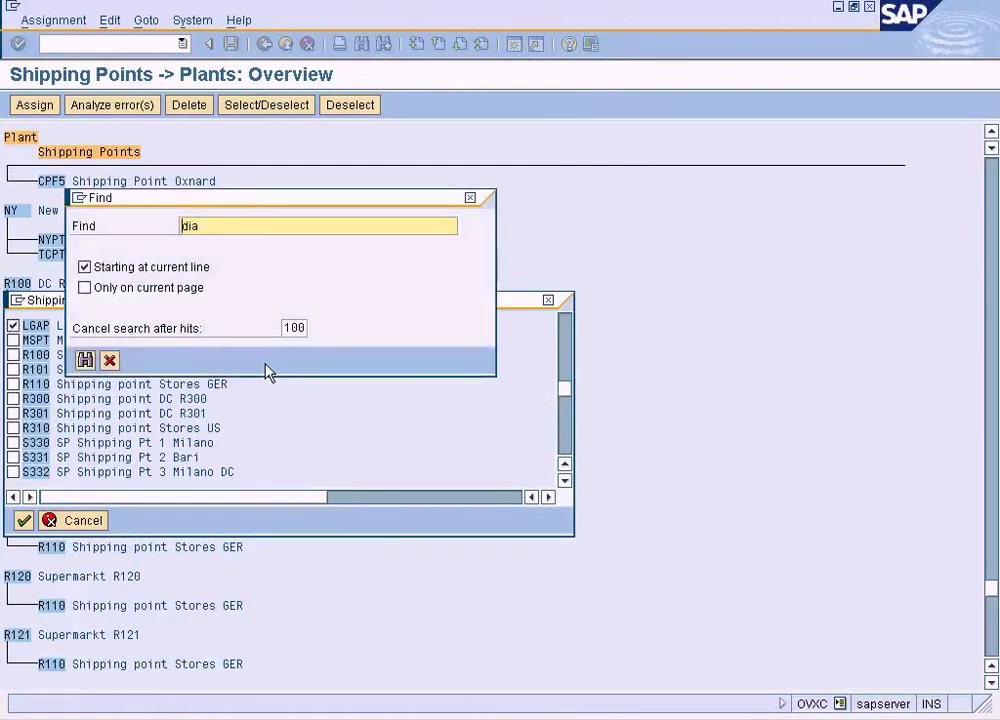
{"action": "type", "text": "jfk"}
{"action": "key", "text": "Return"}
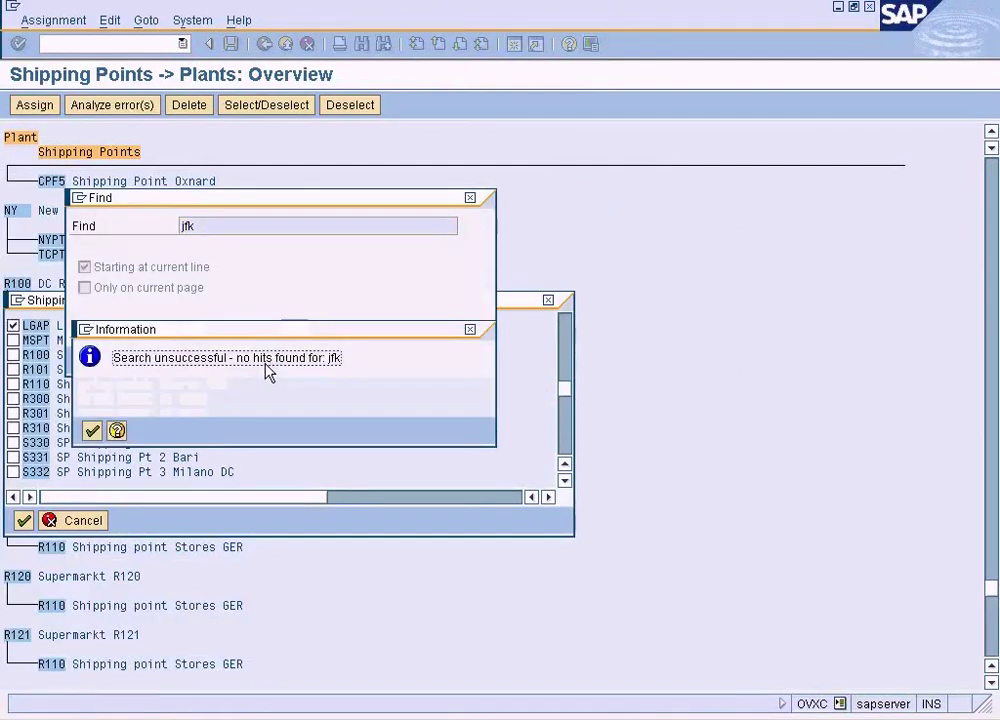
{"action": "key", "text": "Return"}
Step: Recheck the Paint diagram, return to SAP and search the shipping points for "JF" and "Airport", closing the search
{"action": "key", "text": "Delete"}
{"action": "key", "text": "Delete"}
{"action": "key", "text": "Delete"}
{"action": "key", "text": "alt+Tab"}
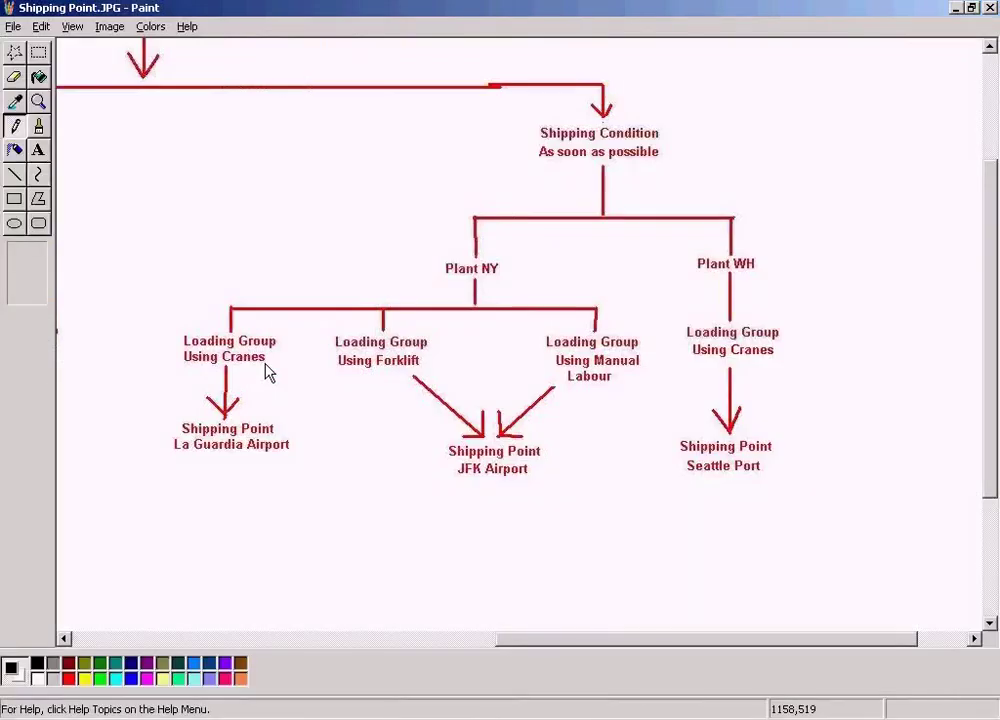
{"action": "key", "text": "alt+Tab"}
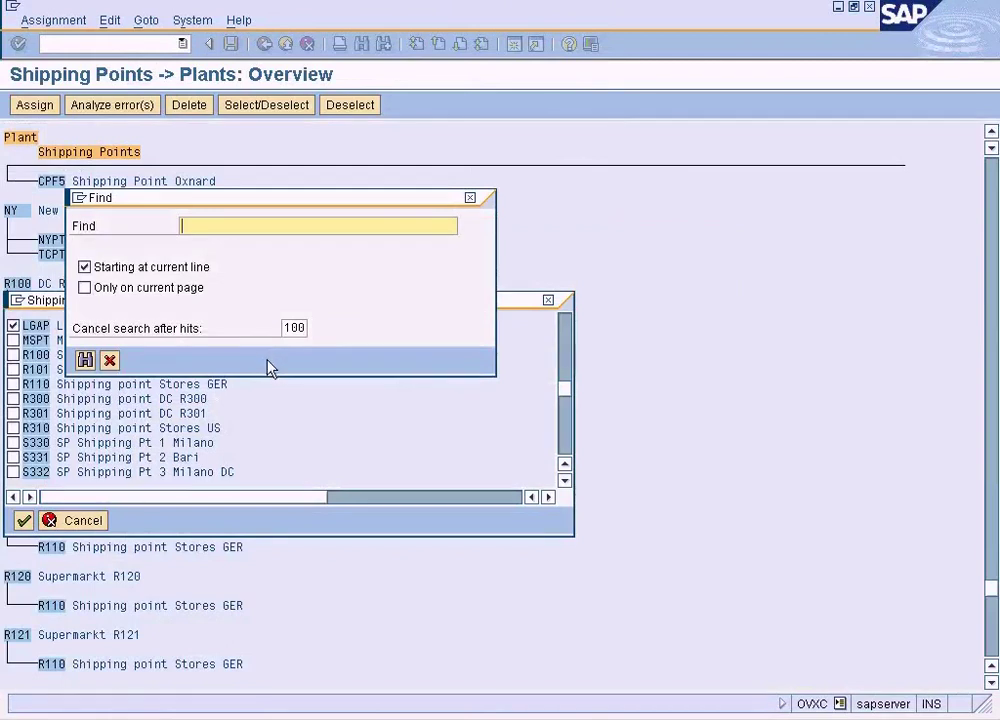
{"action": "left_click_drag", "start_coordinate": [306, 197], "coordinate": [459, 231]}
{"action": "left_click", "coordinate": [445, 254]}
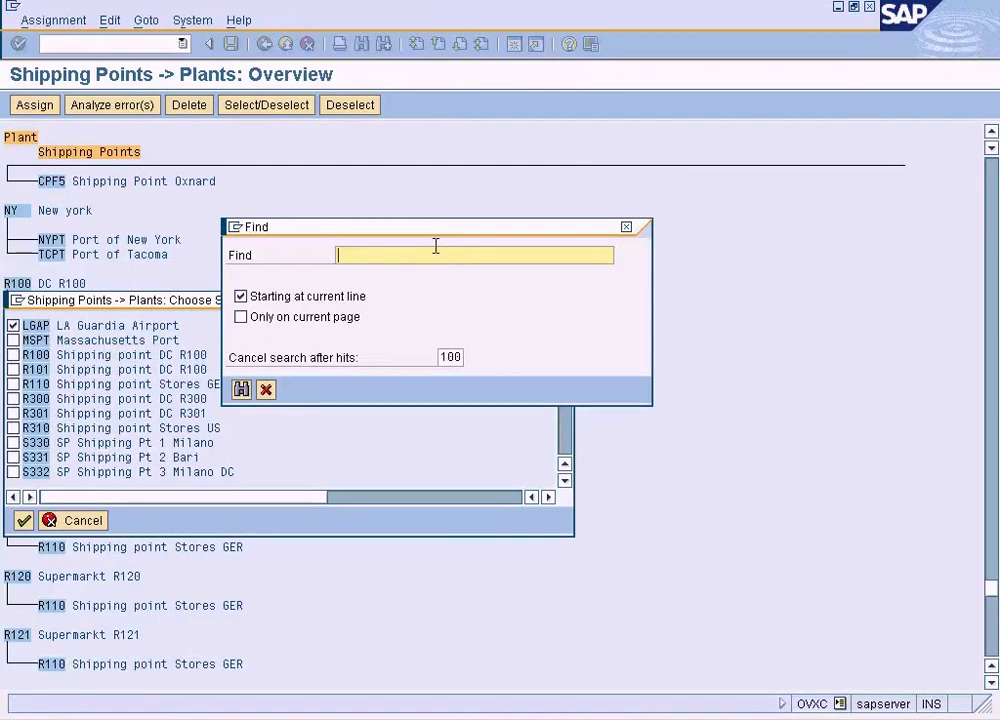
{"action": "type", "text": "JF"}
{"action": "key", "text": "Return"}
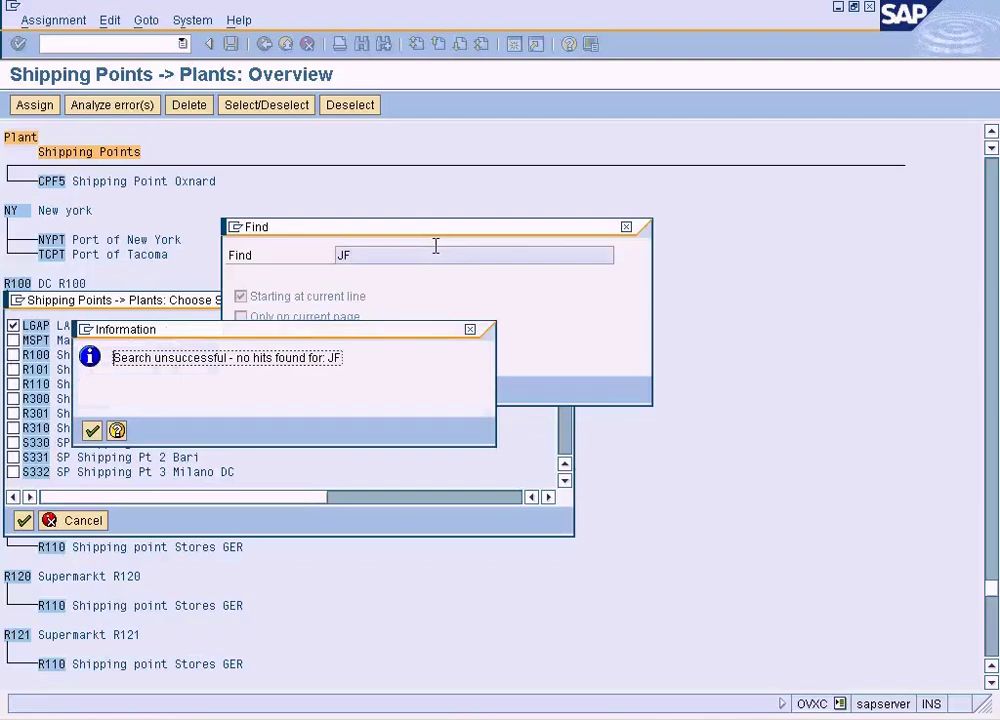
{"action": "key", "text": "Return"}
{"action": "key", "text": "Home"}
{"action": "key", "text": "Delete"}
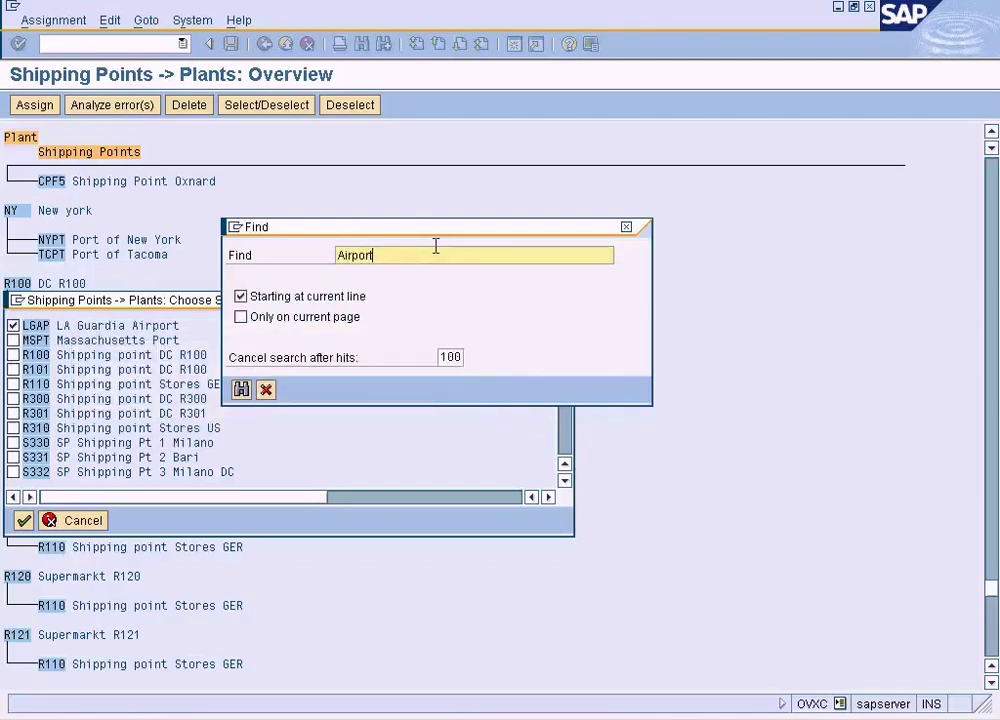
{"action": "key", "text": "Return"}
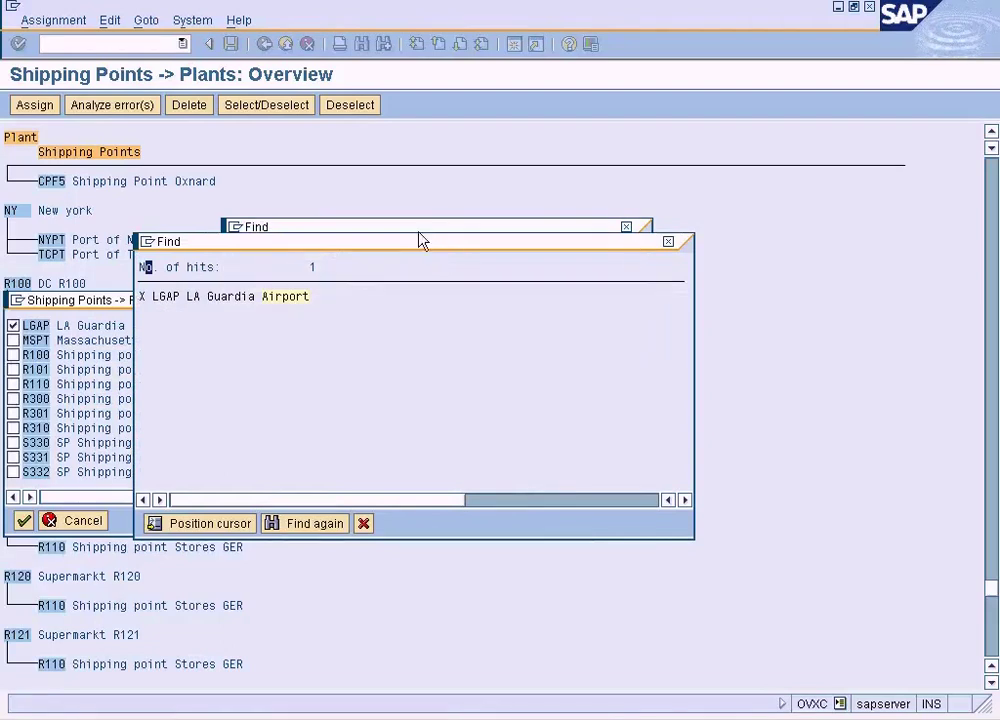
{"action": "left_click", "coordinate": [363, 523]}
{"action": "left_click", "coordinate": [266, 390]}
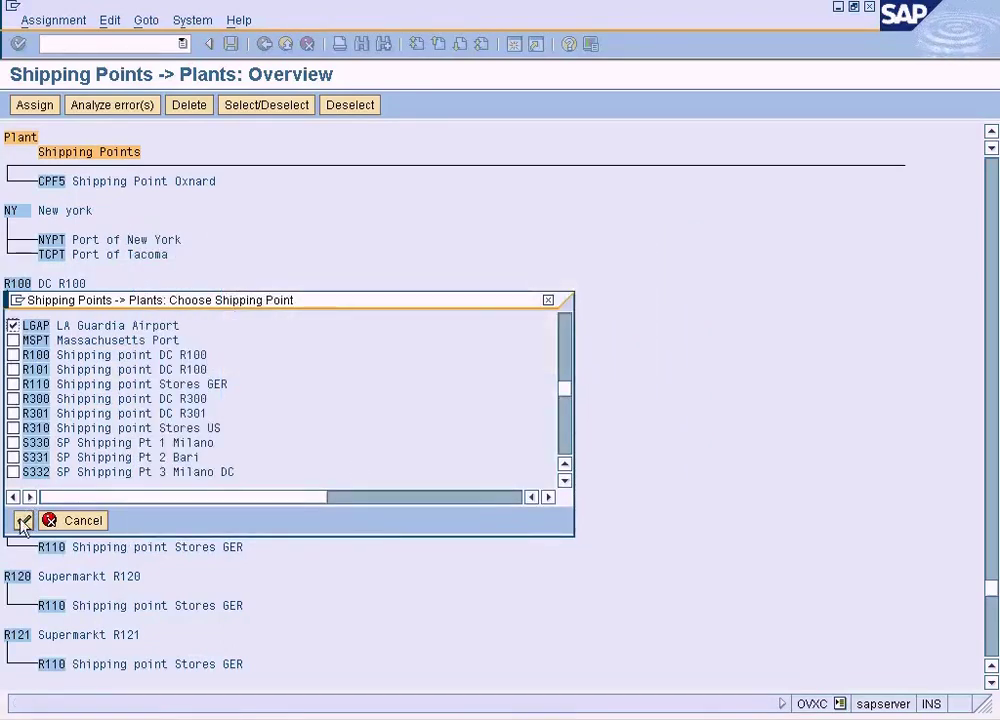
Step: Assign the selected LGAP LA Guardia Airport to plant NY and save the assignment
{"action": "left_click", "coordinate": [22, 520]}
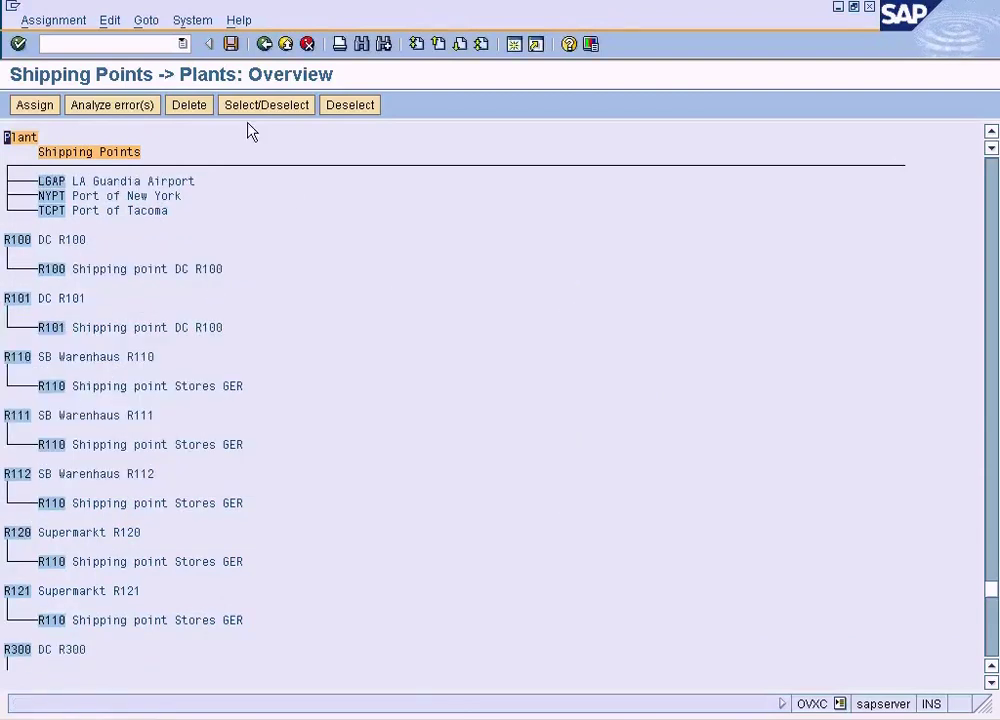
{"action": "left_click", "coordinate": [231, 44]}
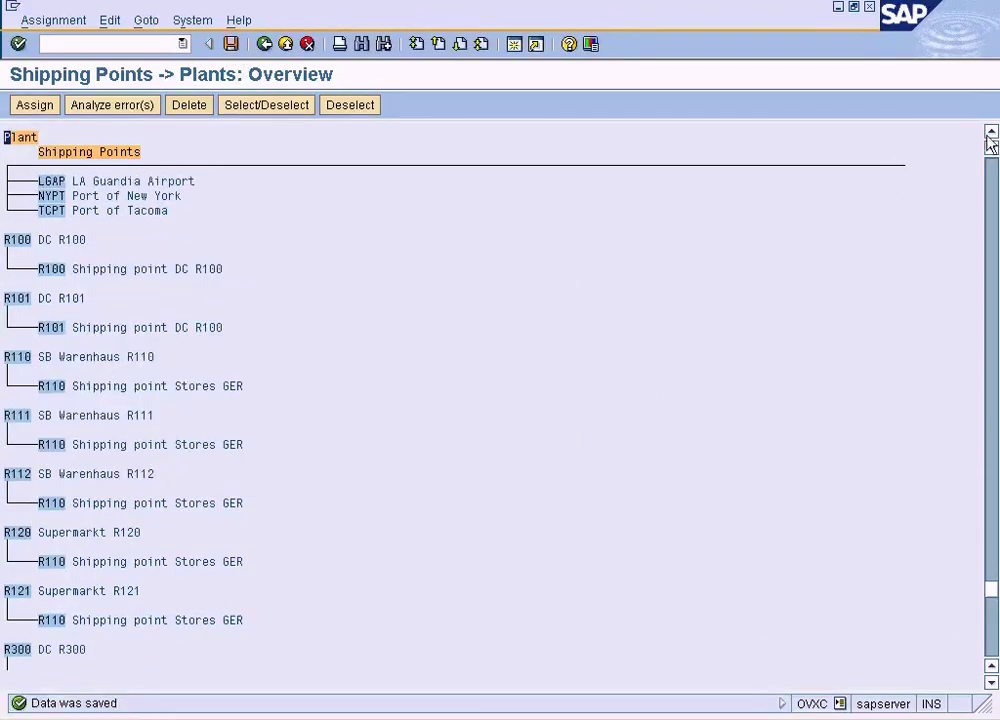
{"action": "scroll", "coordinate": [990, 143], "scroll_direction": "up", "scroll_amount": 4}
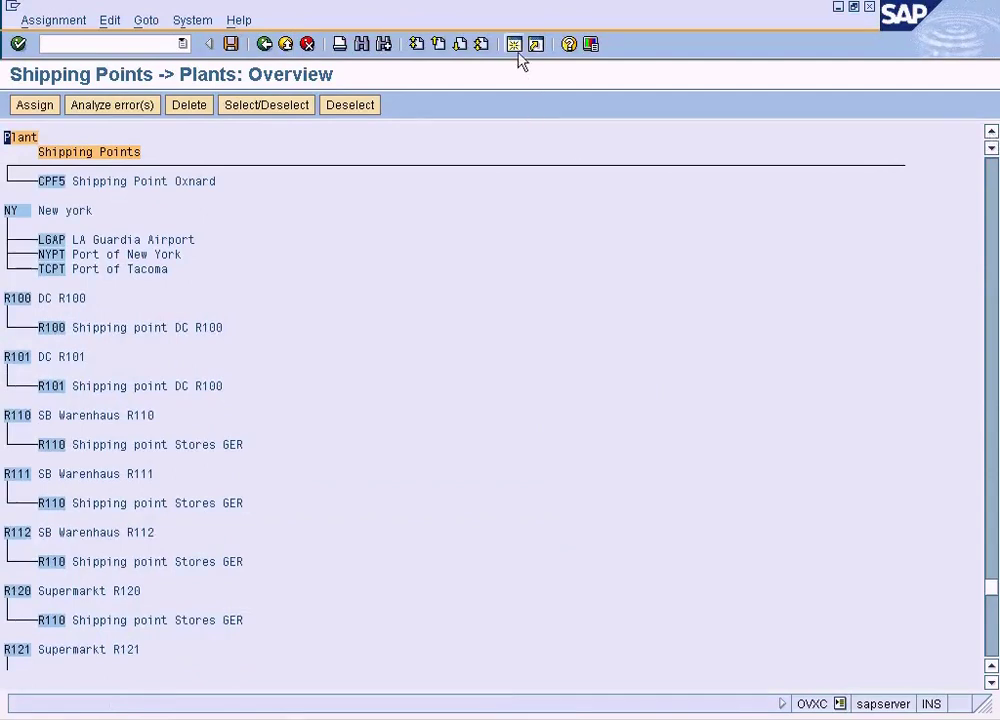
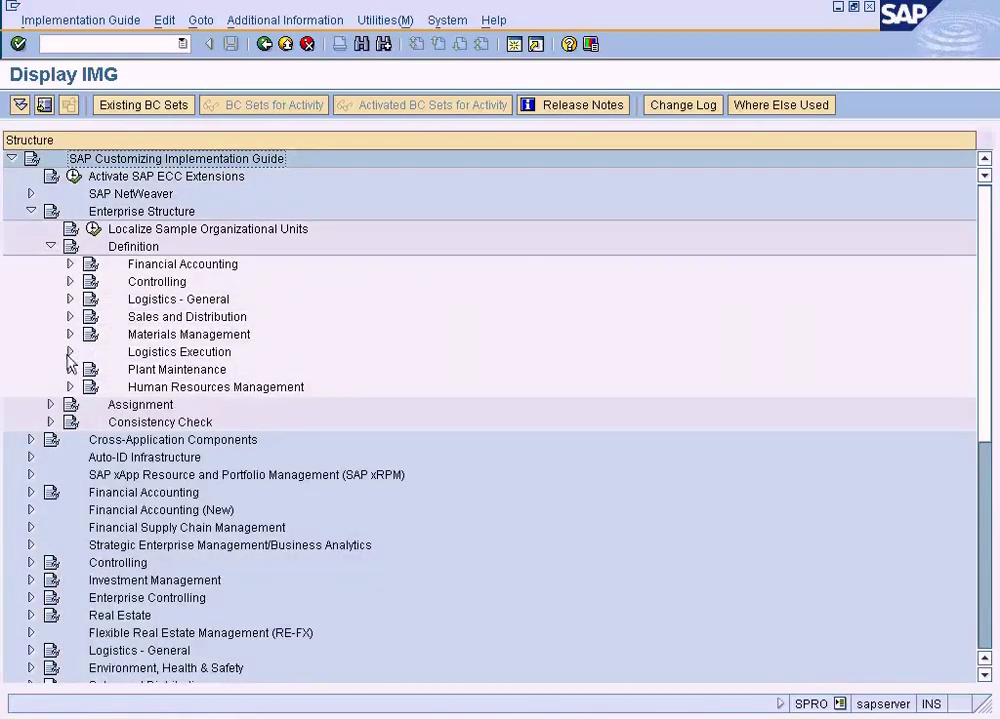
Step: Try to open the Define shipping point activity in the Logistics Execution section of the enterprise structure definition
{"action": "left_click", "coordinate": [69, 352]}
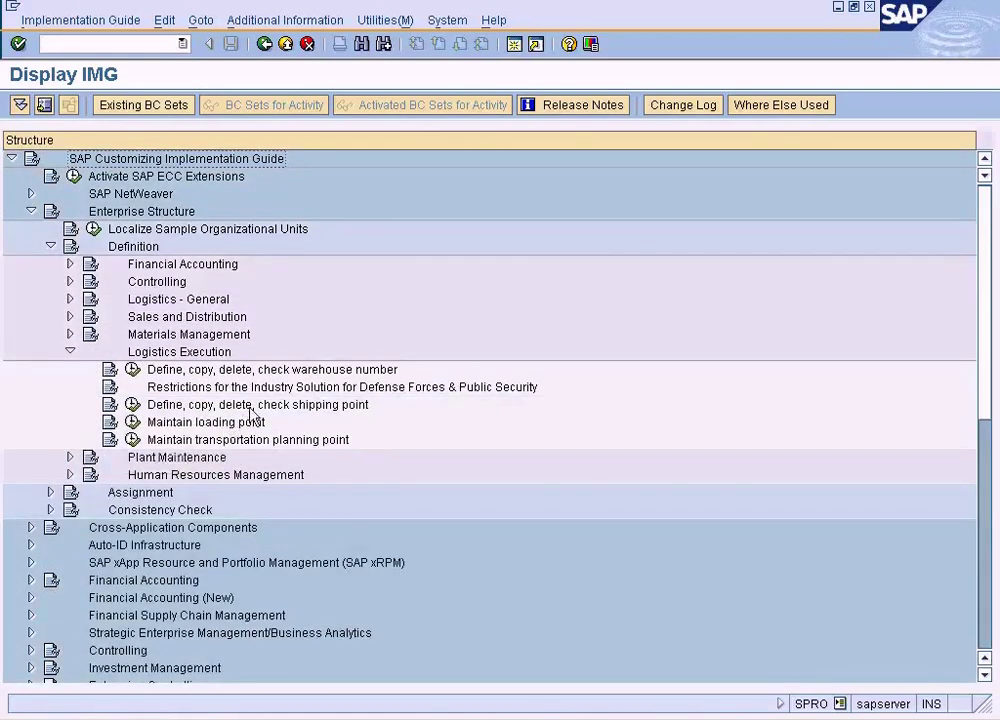
{"action": "left_click", "coordinate": [131, 405]}
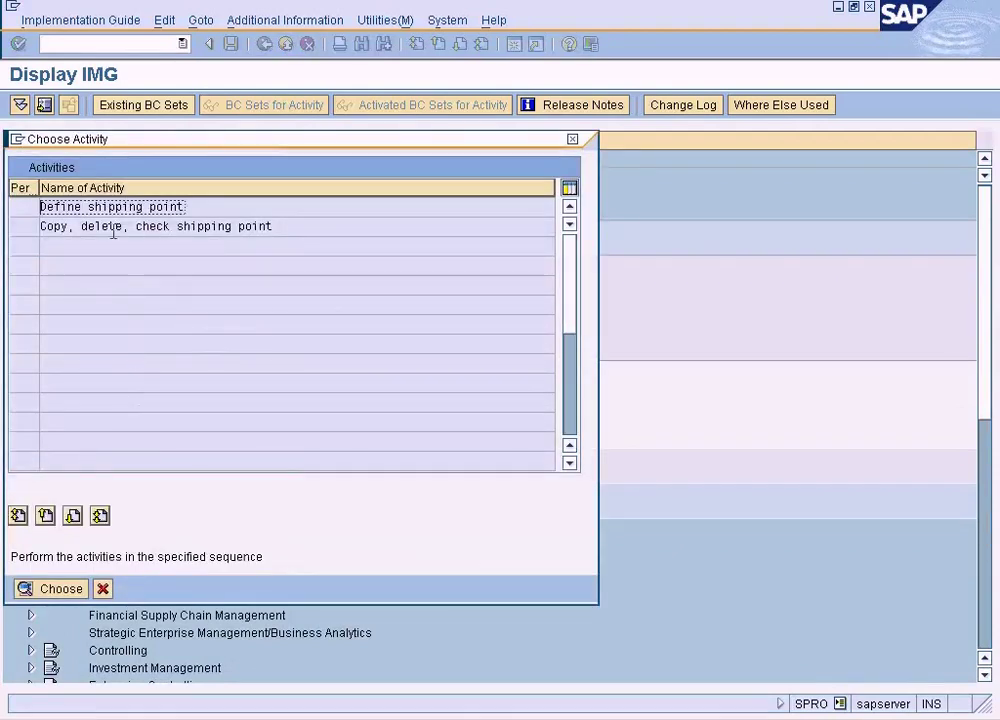
{"action": "double_click", "coordinate": [89, 207]}
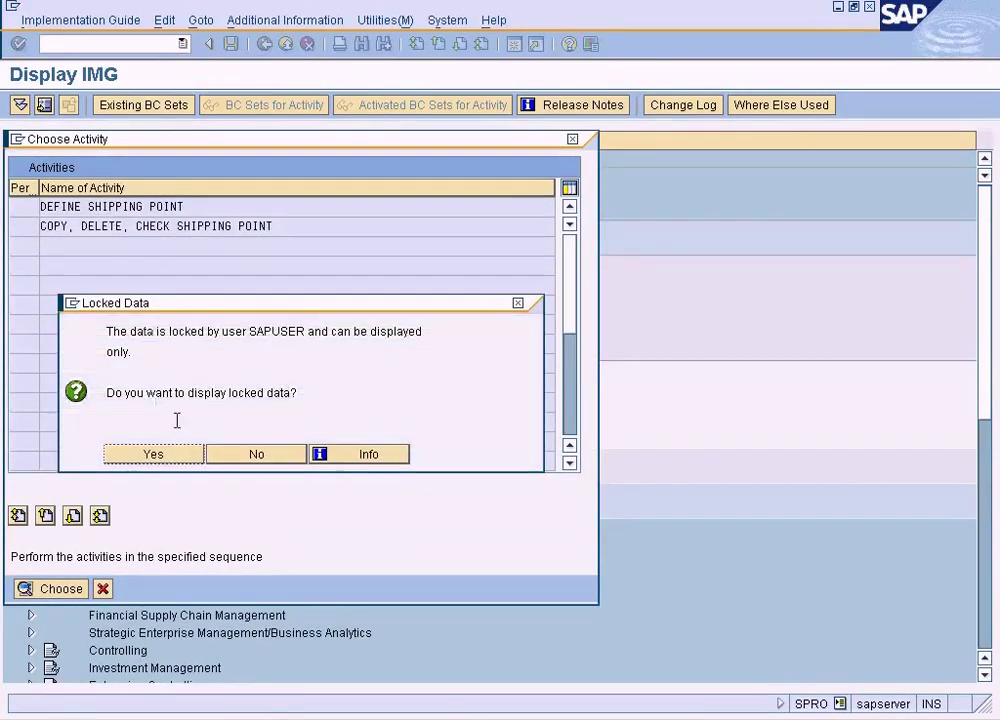
{"action": "key", "text": "Return"}
{"action": "key", "text": "Escape"}
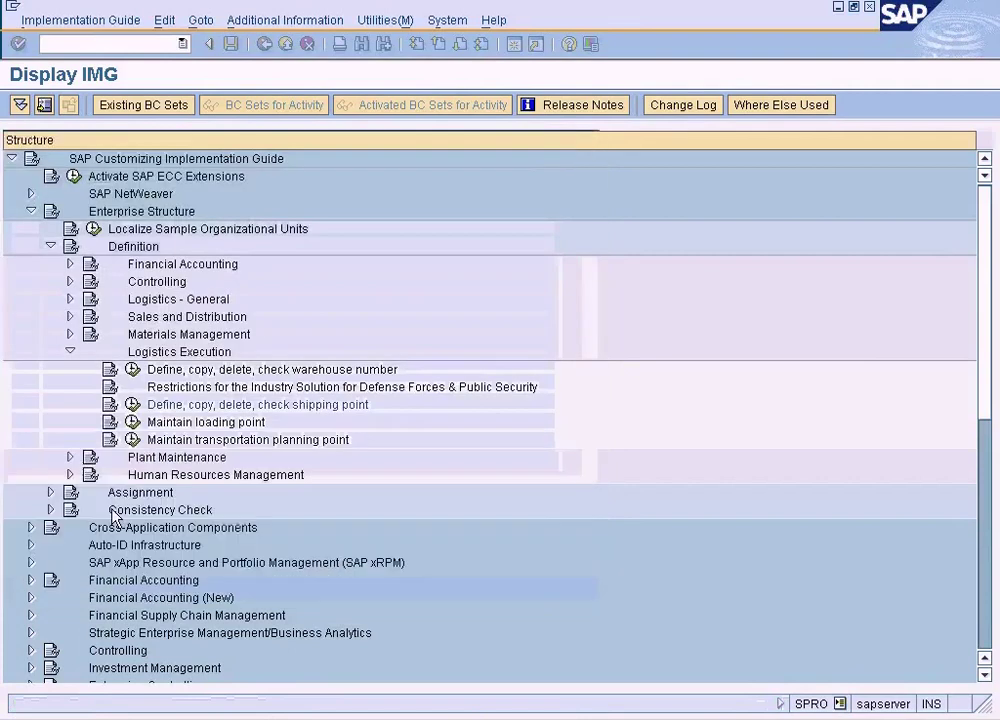
Step: Look through the open SAP sessions and exit the Assignment Sales Organization/Distribution Channel - Plant view to the implementation guide
{"action": "left_click", "coordinate": [694, 712]}
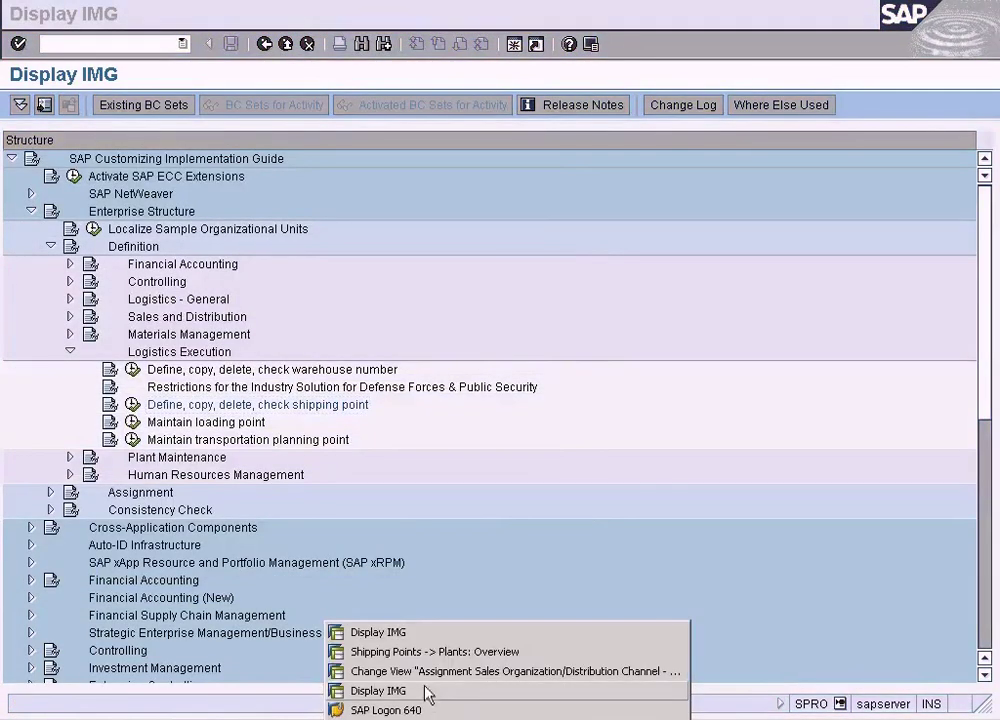
{"action": "left_click", "coordinate": [428, 692]}
{"action": "key", "text": "alt+Tab"}
{"action": "left_click", "coordinate": [694, 712]}
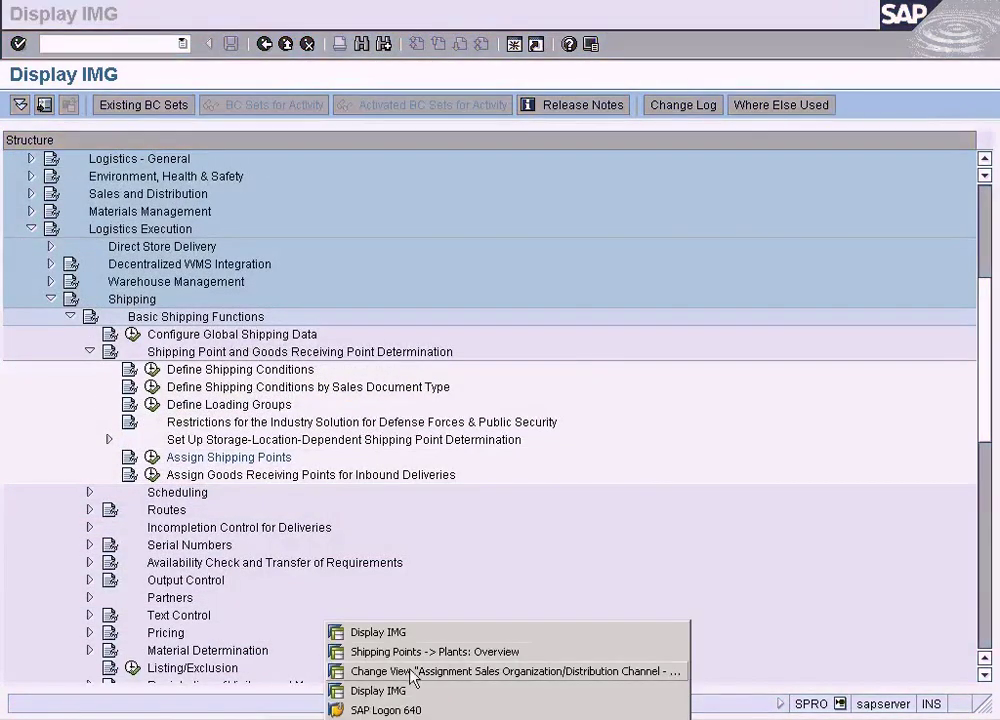
{"action": "left_click", "coordinate": [414, 652]}
{"action": "left_click", "coordinate": [418, 714]}
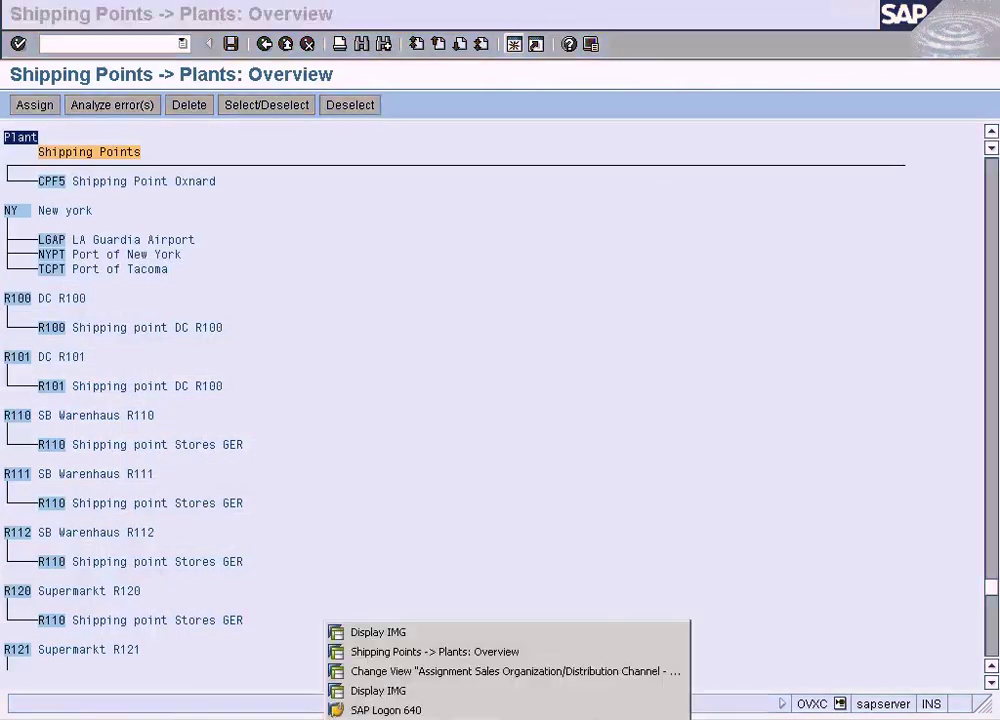
{"action": "left_click", "coordinate": [418, 672]}
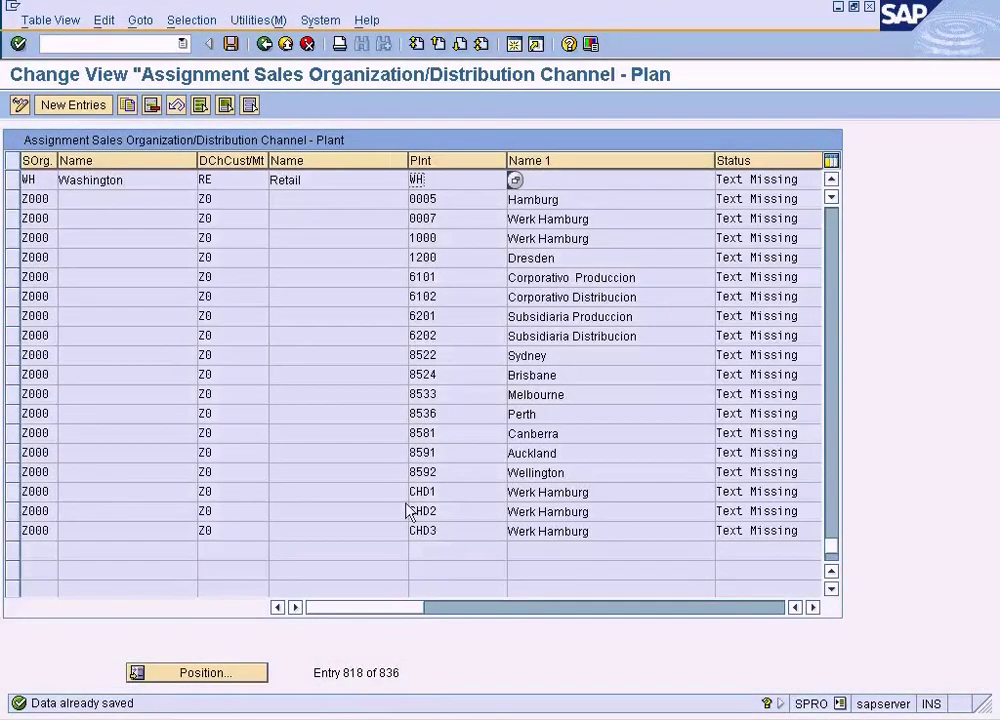
{"action": "left_click", "coordinate": [265, 45]}
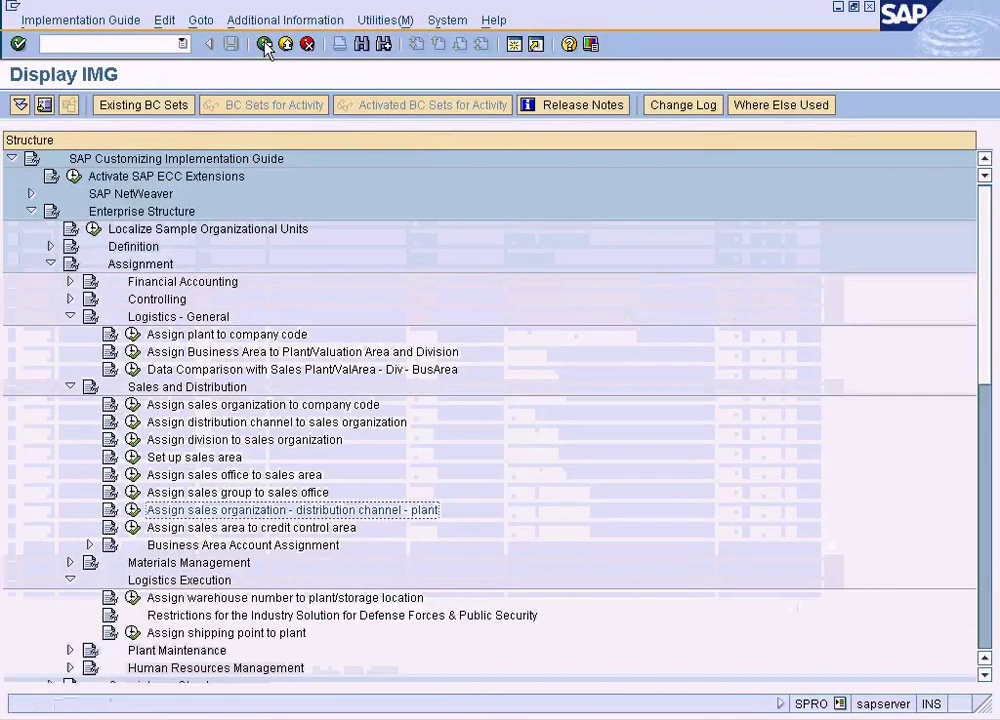
Step: Return to the Shipping Points -> Plants overview, save the assignments and exit to the implementation guide
{"action": "key", "text": "alt+Tab"}
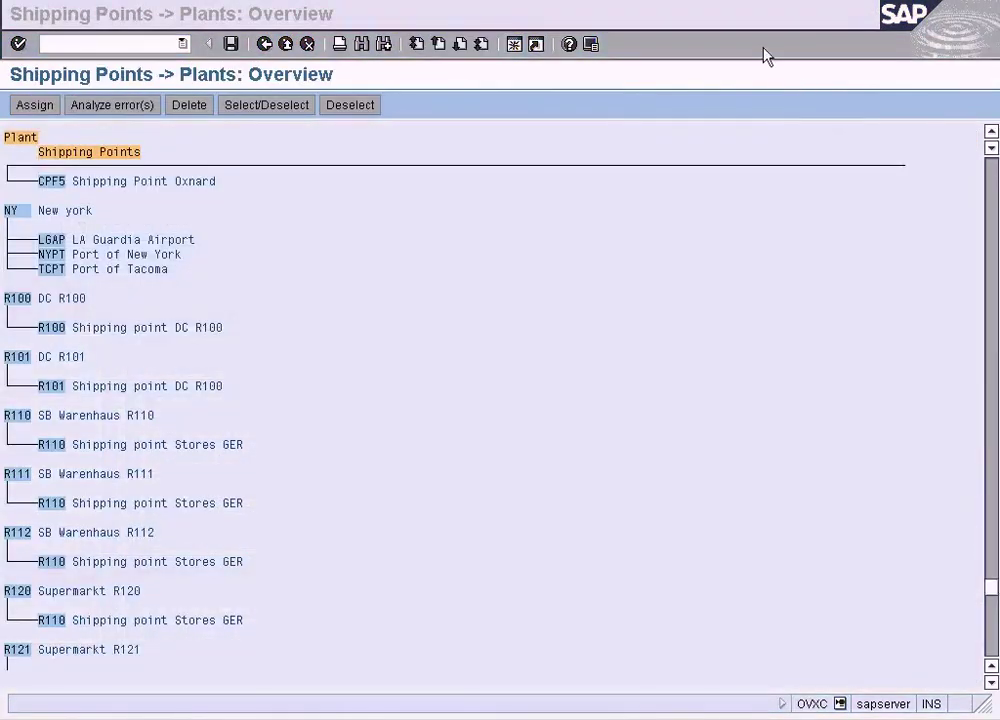
{"action": "left_click", "coordinate": [231, 44]}
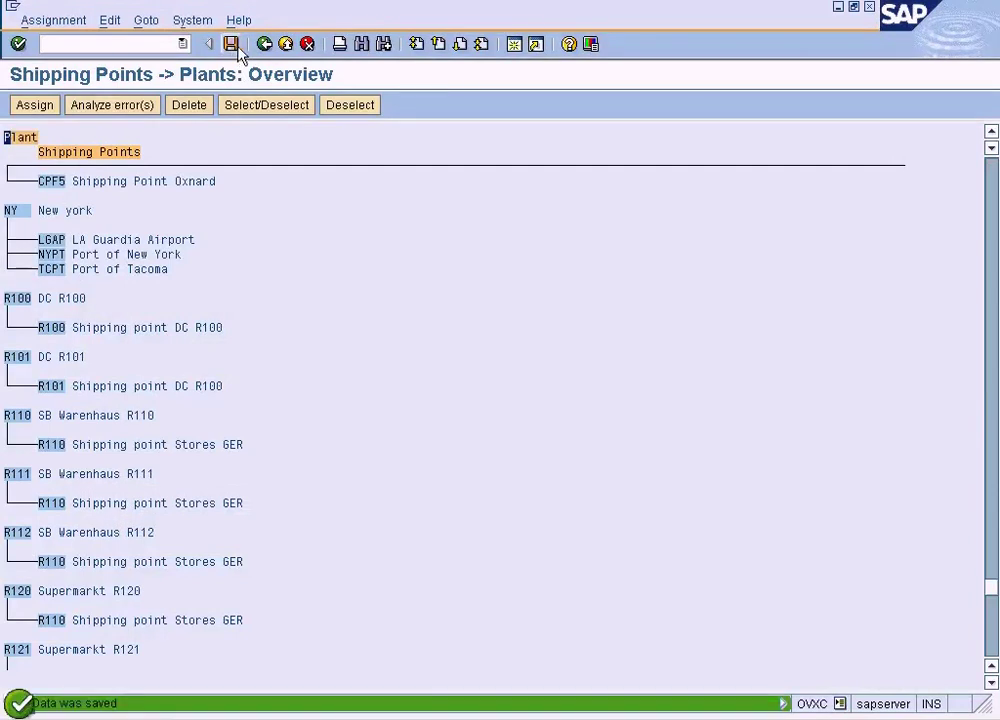
{"action": "left_click", "coordinate": [265, 44]}
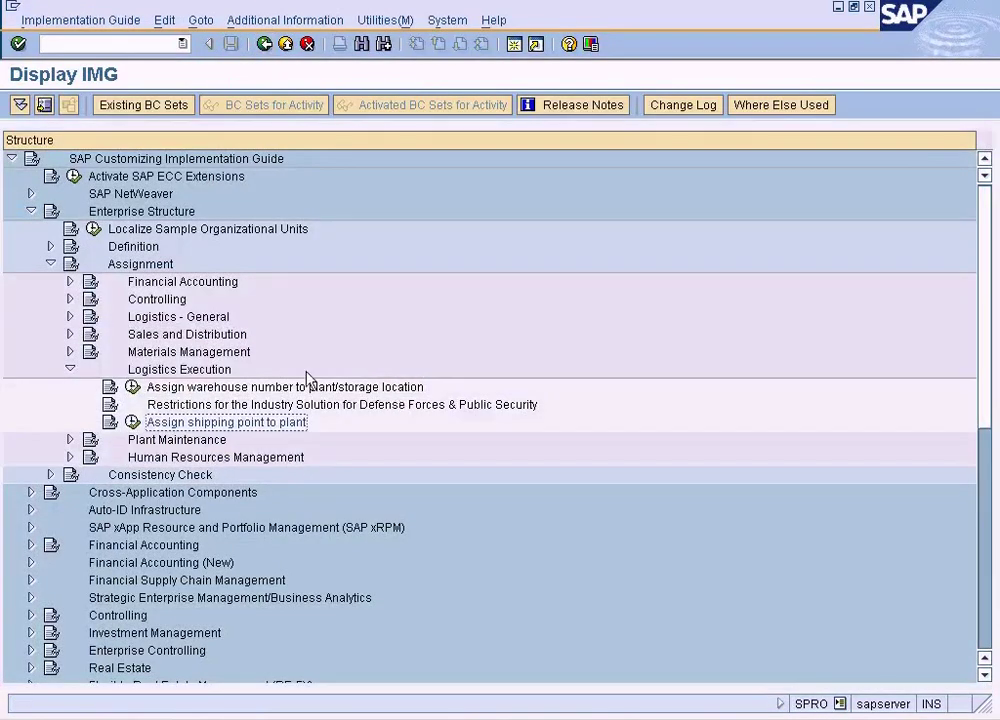
Step: Open the Define shipping point activity from the Logistics Execution section of the enterprise structure definition
{"action": "left_click", "coordinate": [50, 246]}
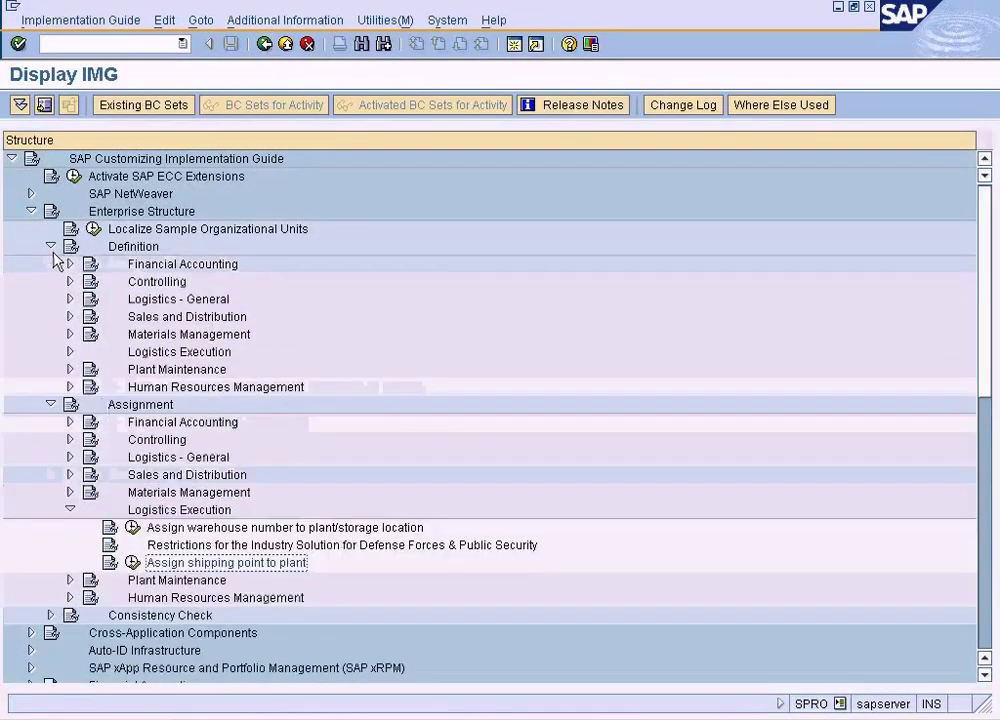
{"action": "left_click", "coordinate": [70, 351]}
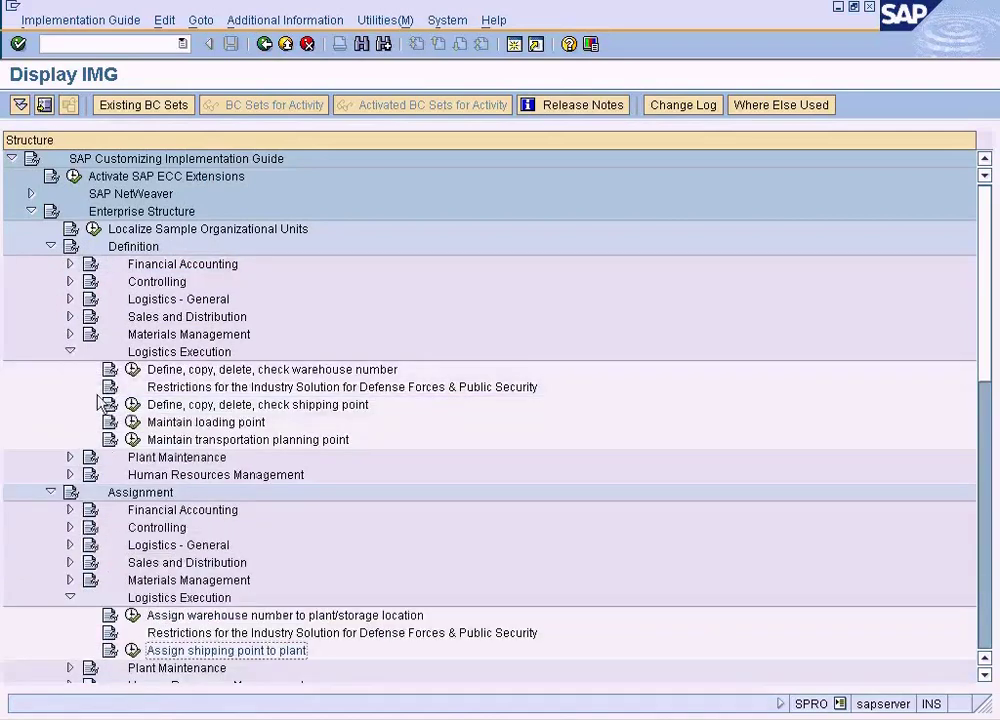
{"action": "left_click", "coordinate": [132, 404]}
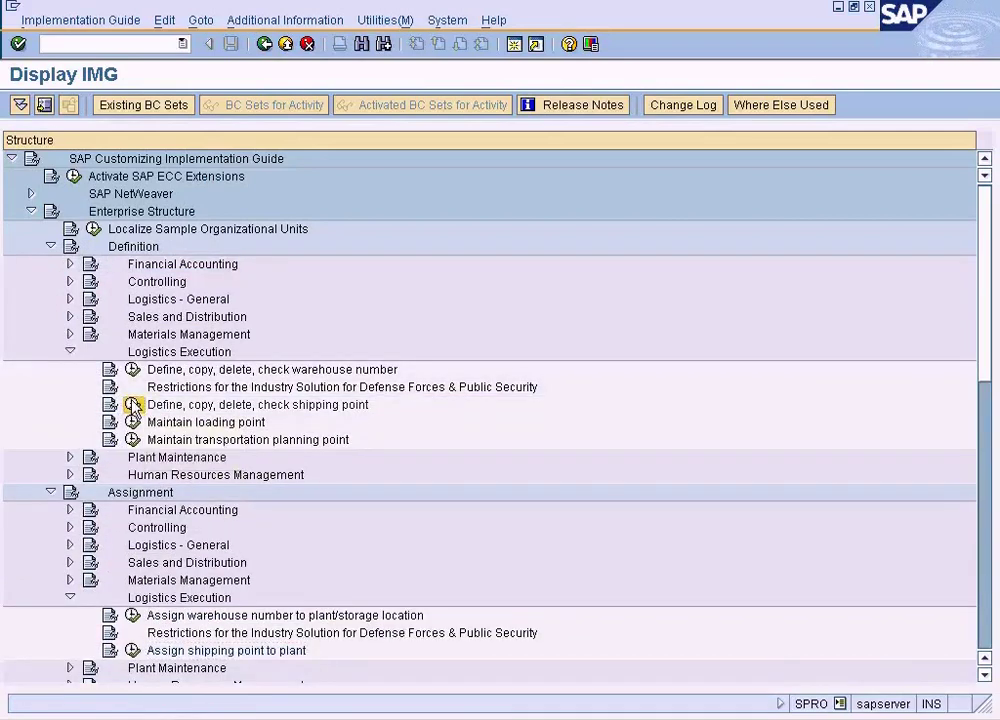
{"action": "double_click", "coordinate": [116, 206]}
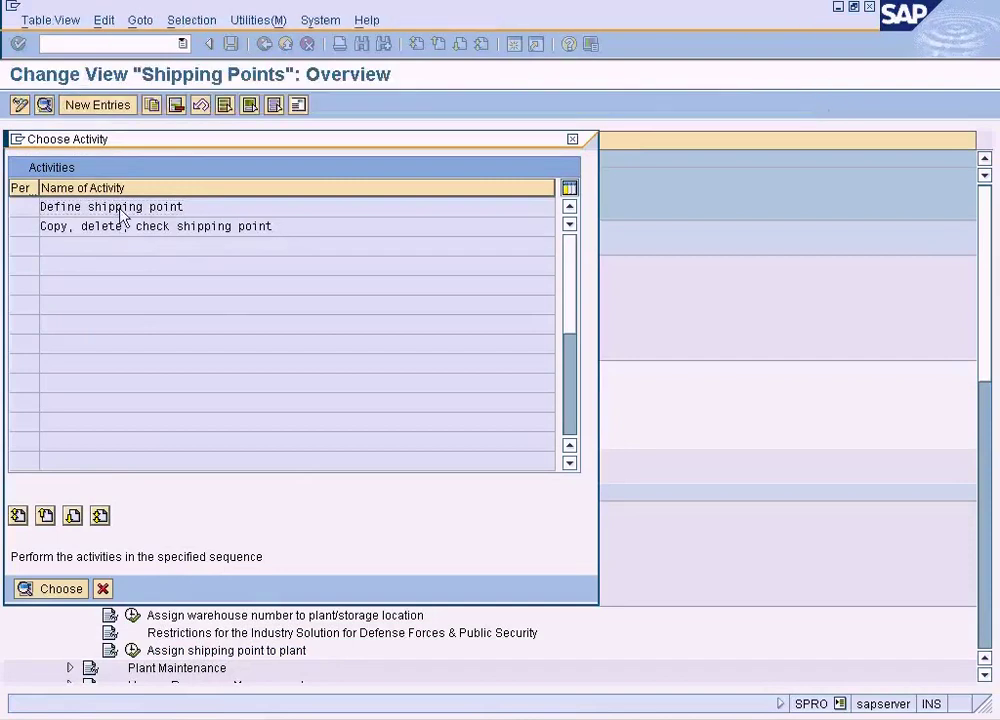
{"action": "left_click", "coordinate": [186, 674]}
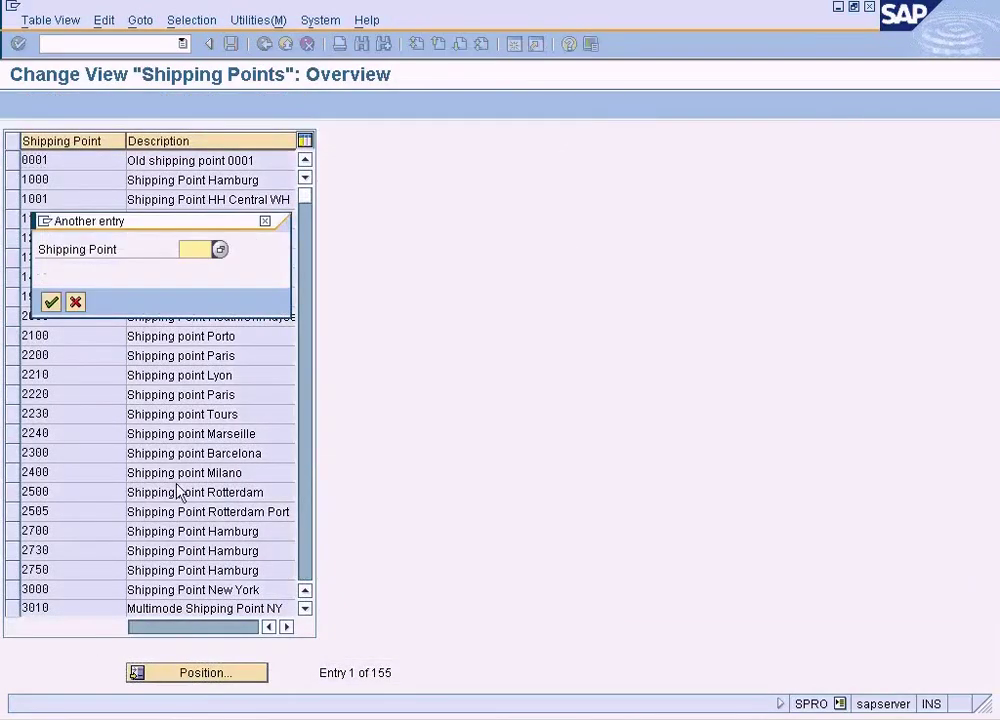
{"action": "left_click", "coordinate": [75, 301]}
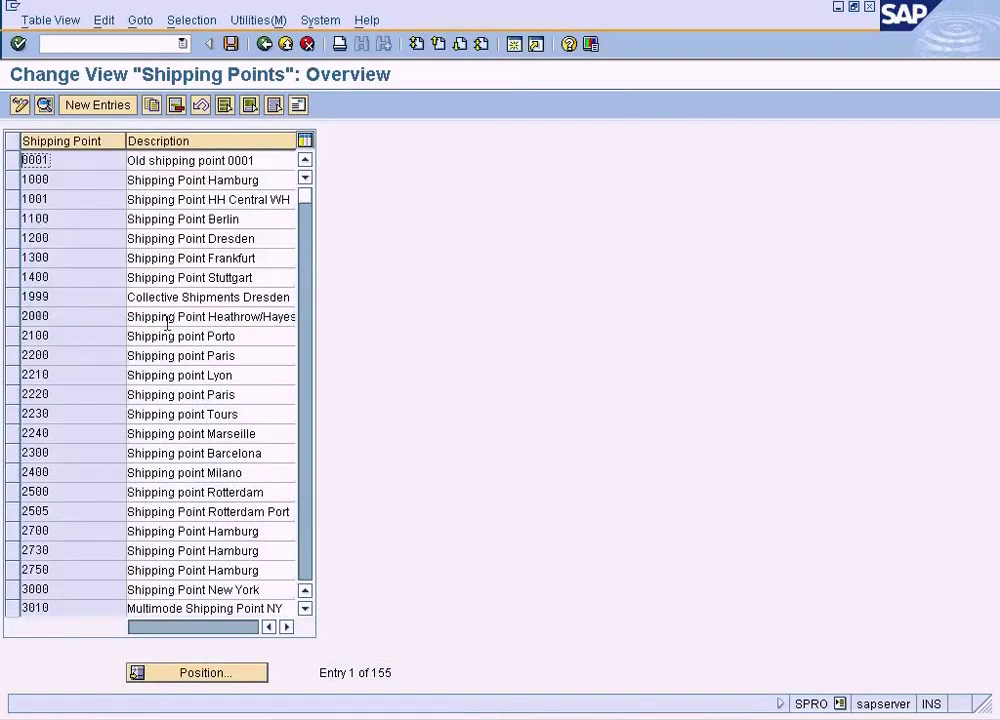
Step: Create shipping point NYAP with the description New York Airport and country US in its address, and save it
{"action": "left_click", "coordinate": [93, 106]}
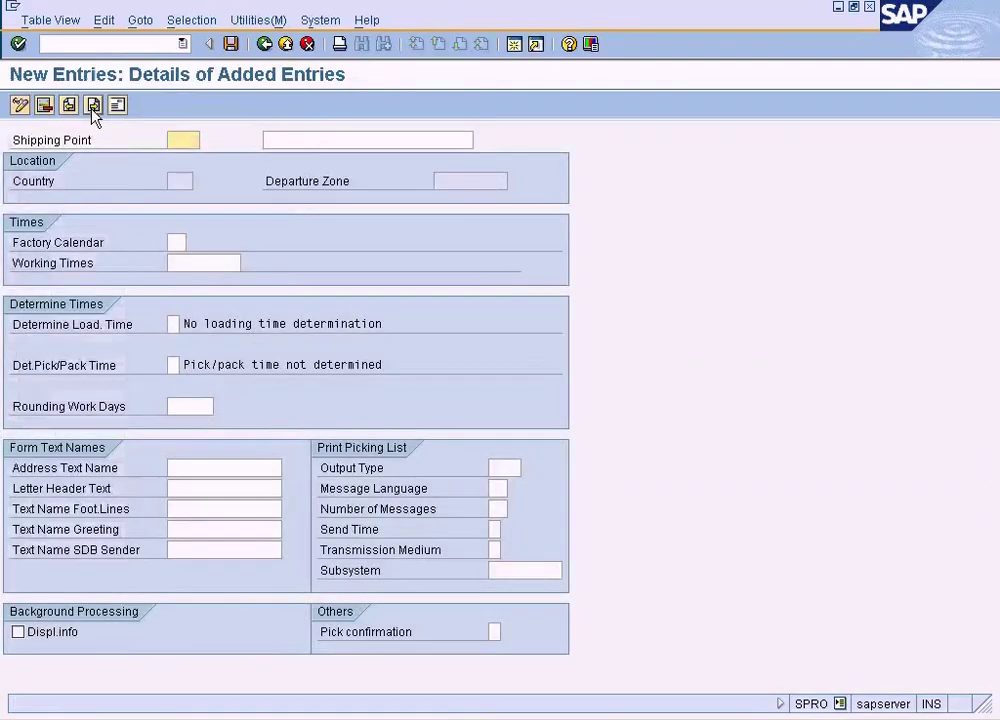
{"action": "type", "text": "NYAP"}
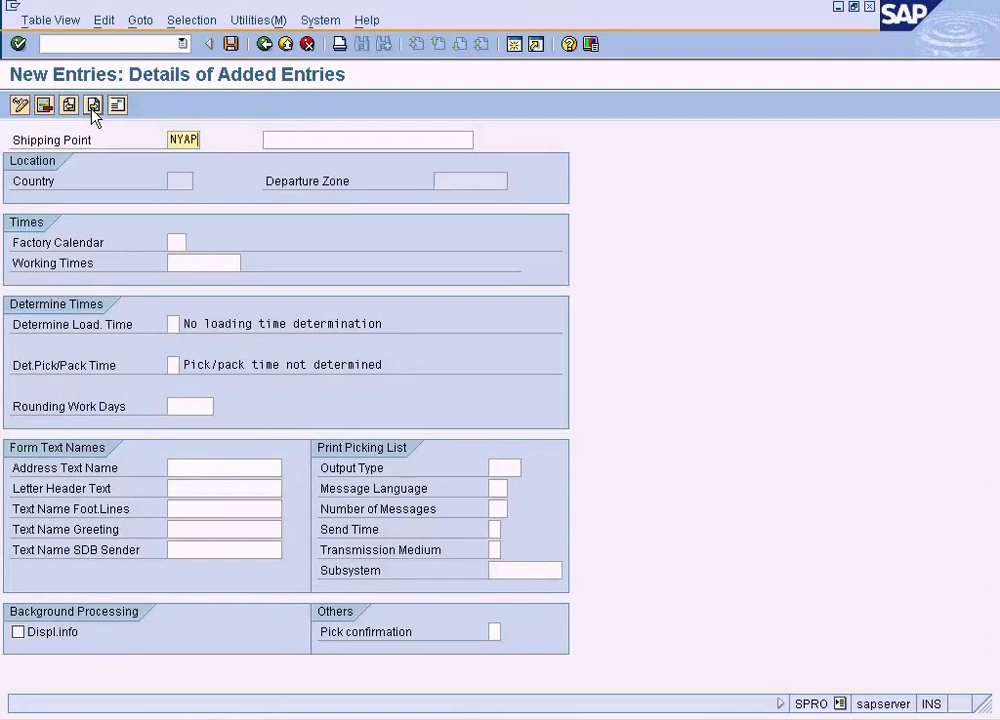
{"action": "key", "text": "Tab"}
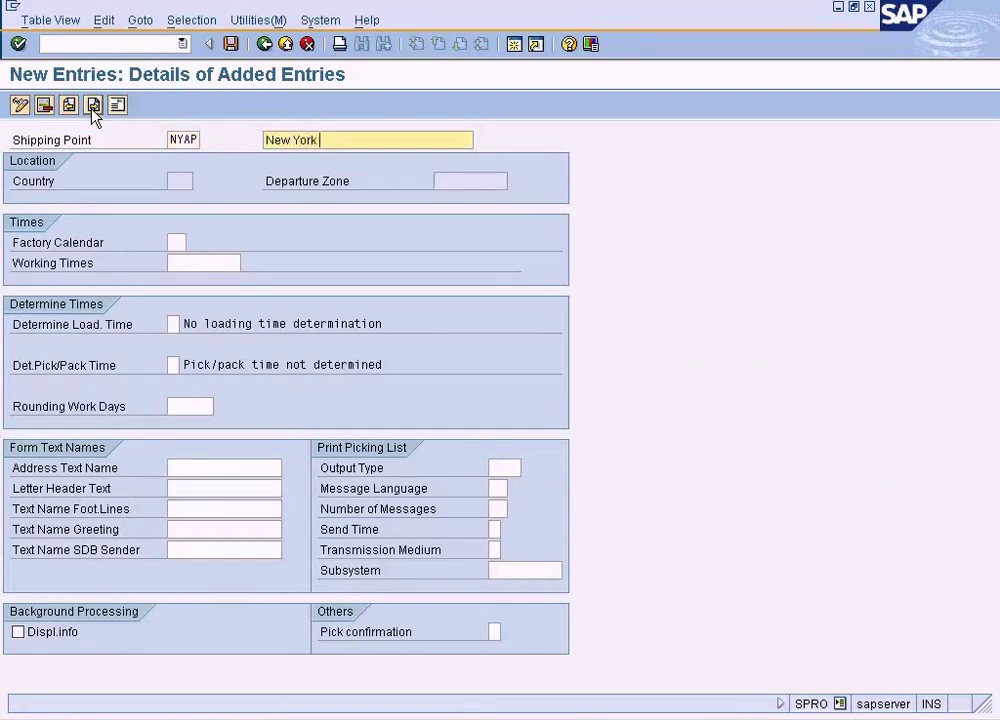
{"action": "left_click", "coordinate": [92, 106]}
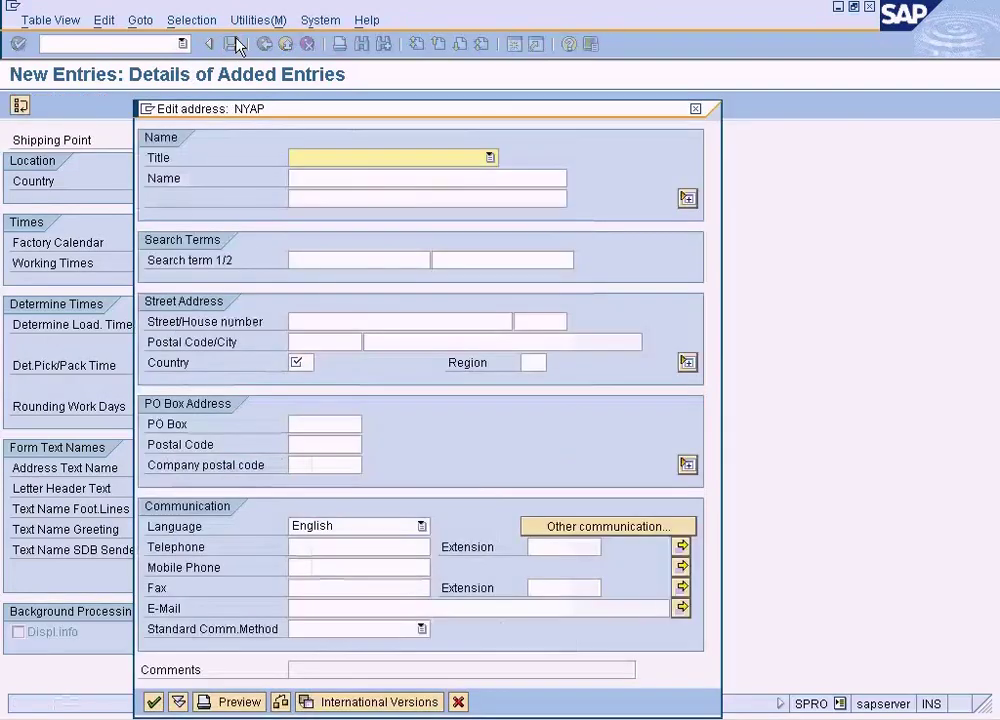
{"action": "left_click", "coordinate": [299, 361]}
{"action": "type", "text": "US"}
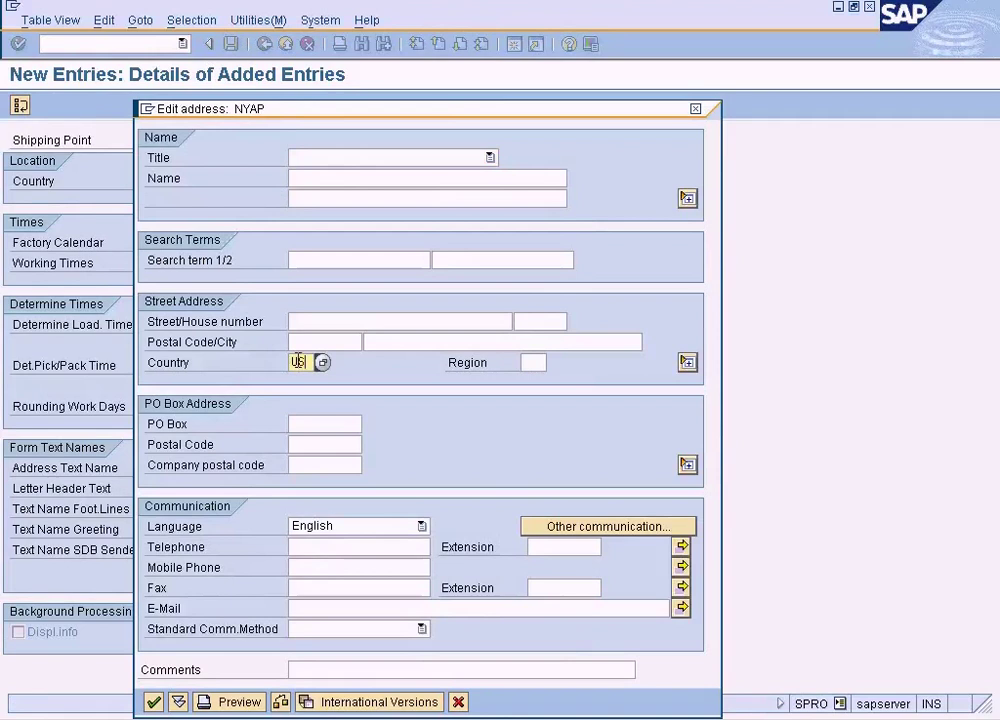
{"action": "key", "text": "Return"}
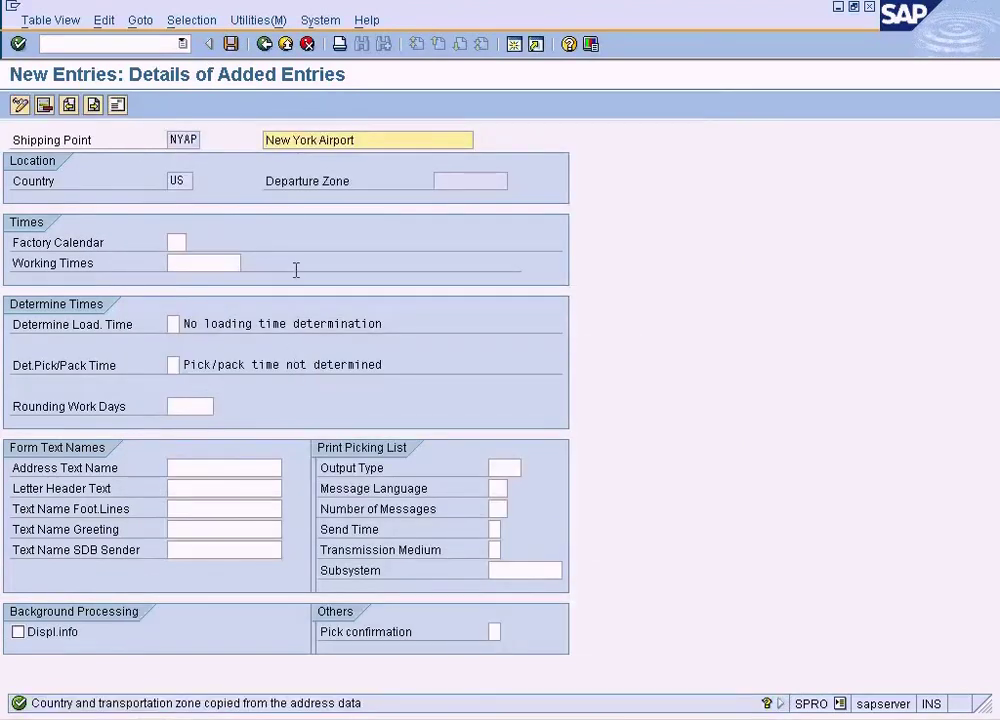
{"action": "left_click", "coordinate": [231, 45]}
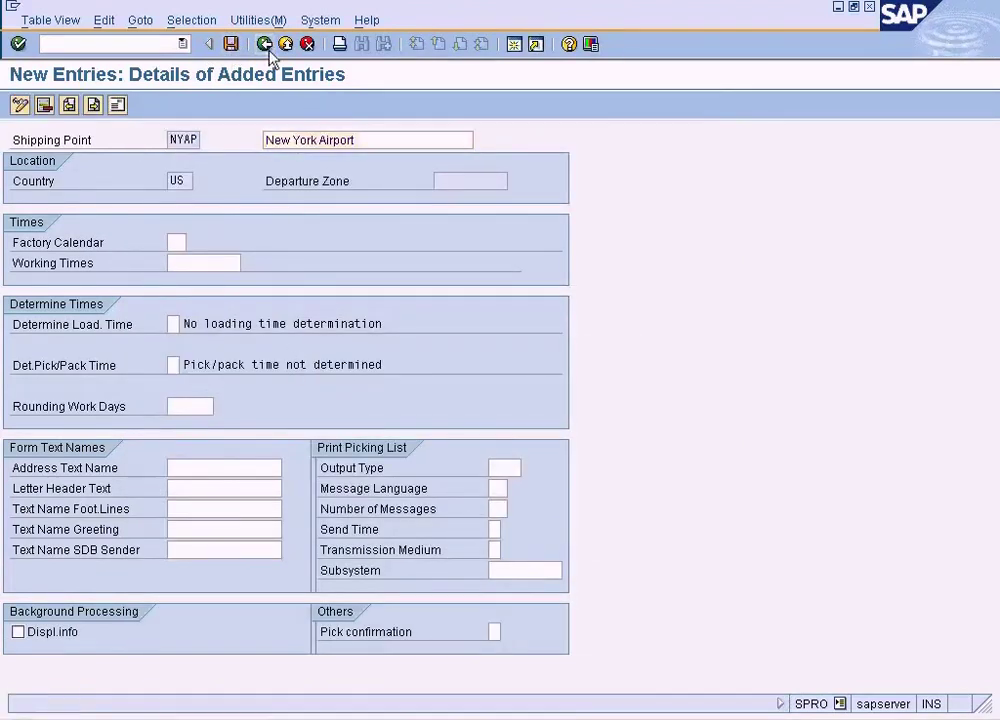
Step: Check the NYAP entry and its neighbours in the Shipping Points overview and exit to the implementation guide
{"action": "left_click", "coordinate": [265, 46]}
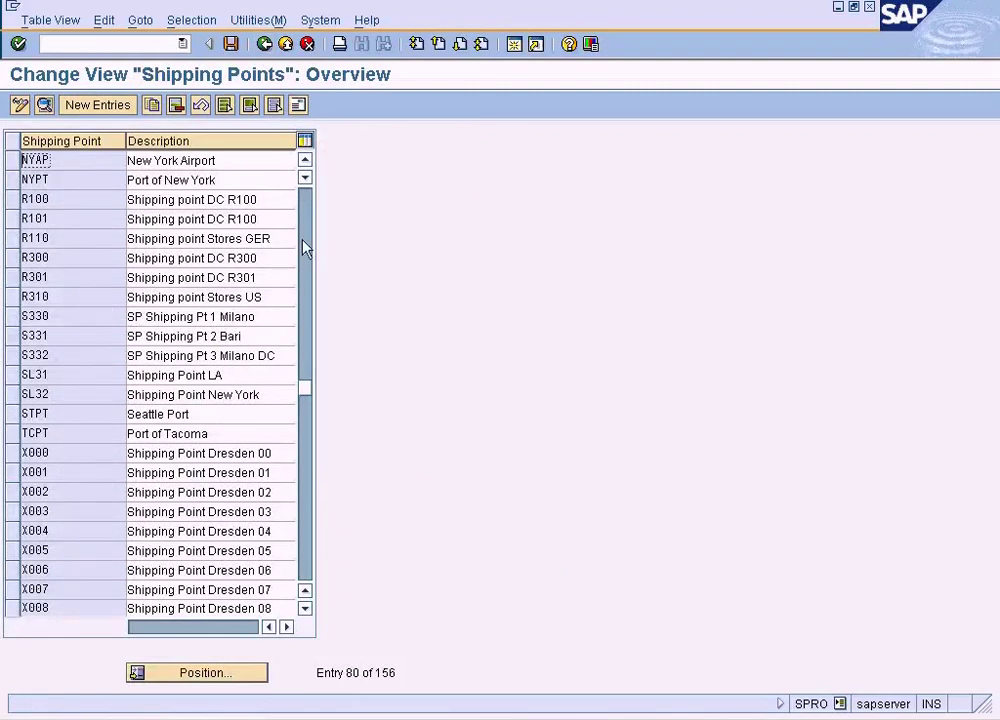
{"action": "left_click", "coordinate": [304, 163]}
{"action": "left_click", "coordinate": [304, 163]}
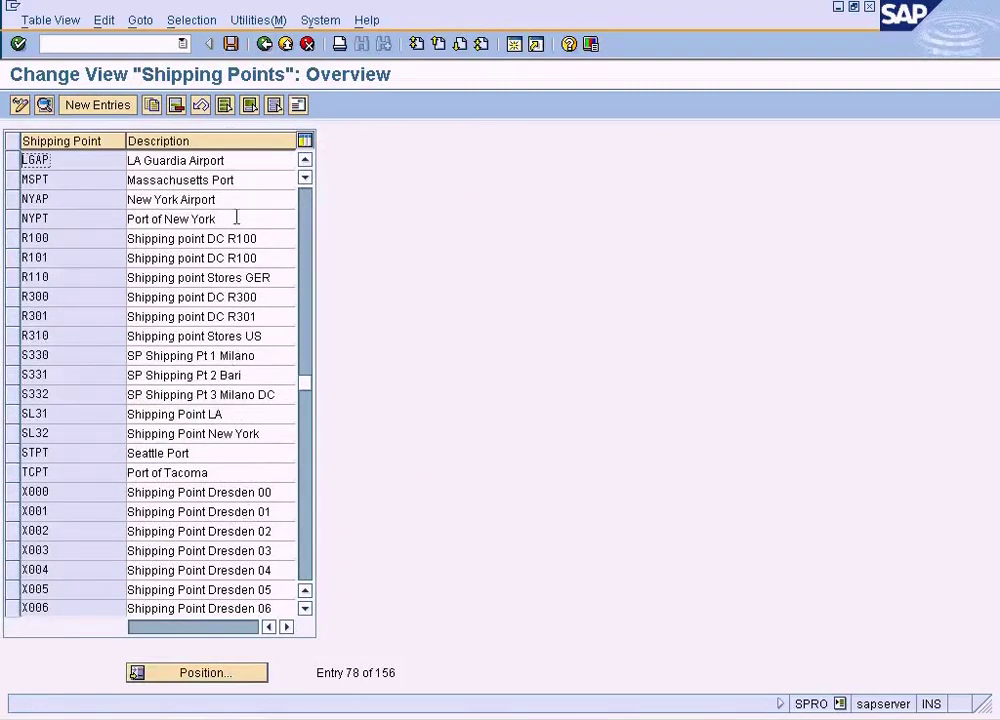
{"action": "left_click", "coordinate": [265, 44]}
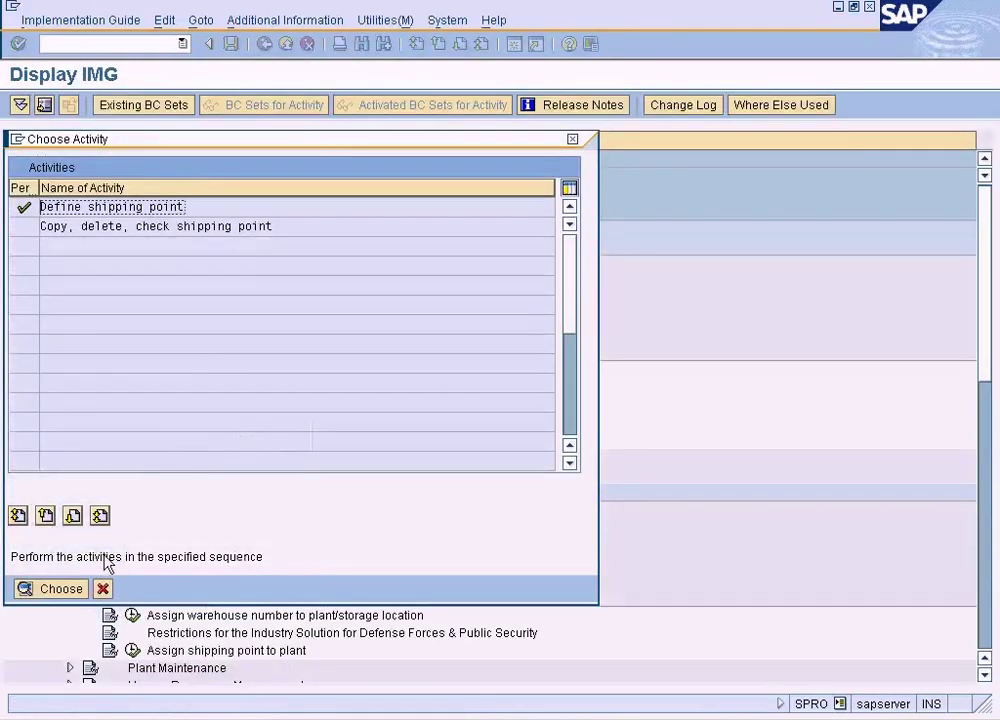
{"action": "left_click", "coordinate": [102, 588]}
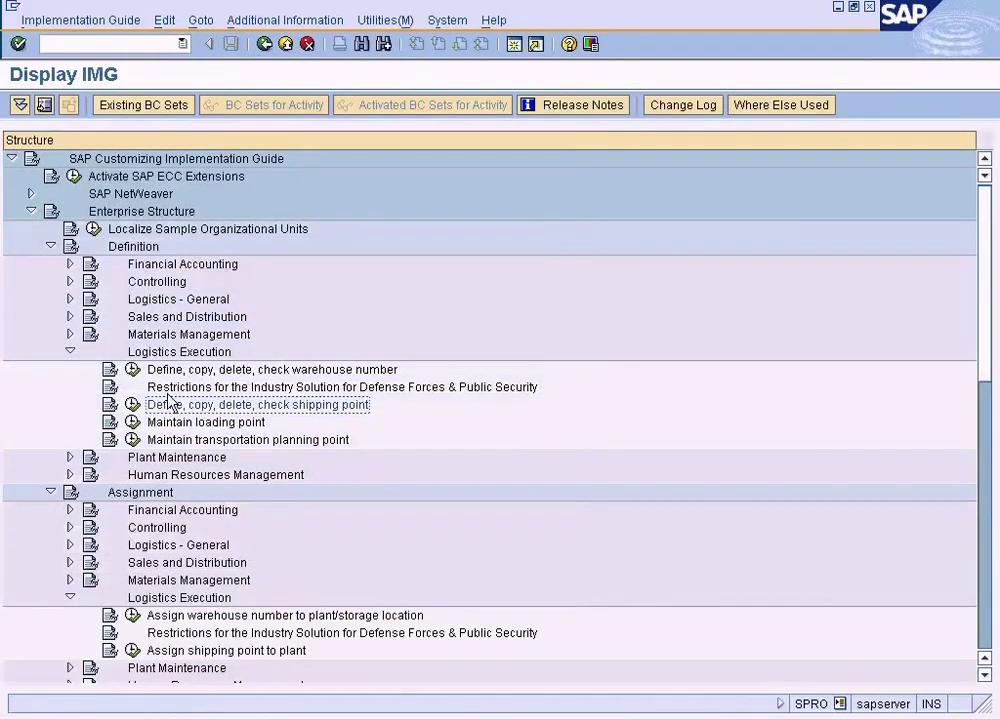
Step: Open the Assign shipping point to plant activity and locate plant NY New York in the overview
{"action": "left_click", "coordinate": [130, 650]}
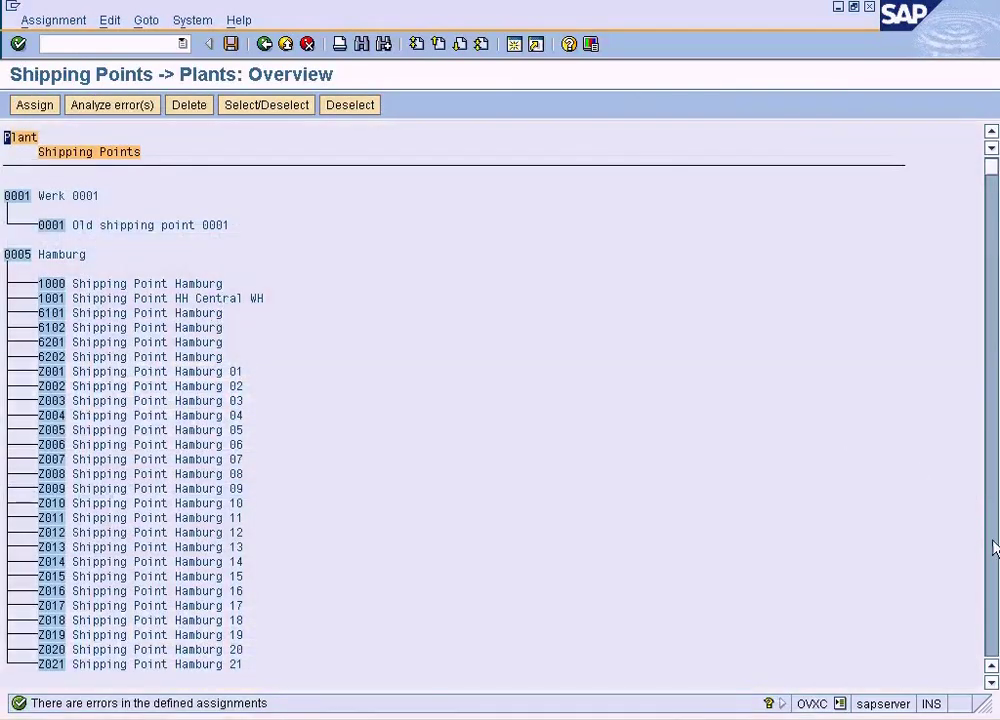
{"action": "scroll", "coordinate": [995, 548], "scroll_direction": "down", "scroll_amount": 10}
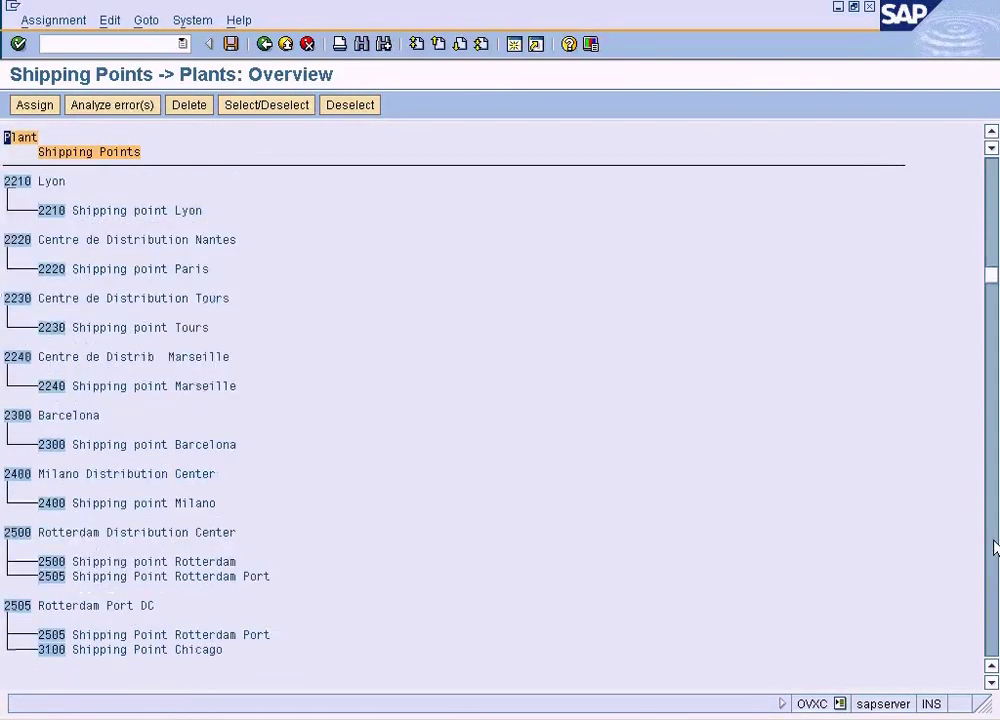
{"action": "scroll", "coordinate": [995, 548], "scroll_direction": "down", "scroll_amount": 15}
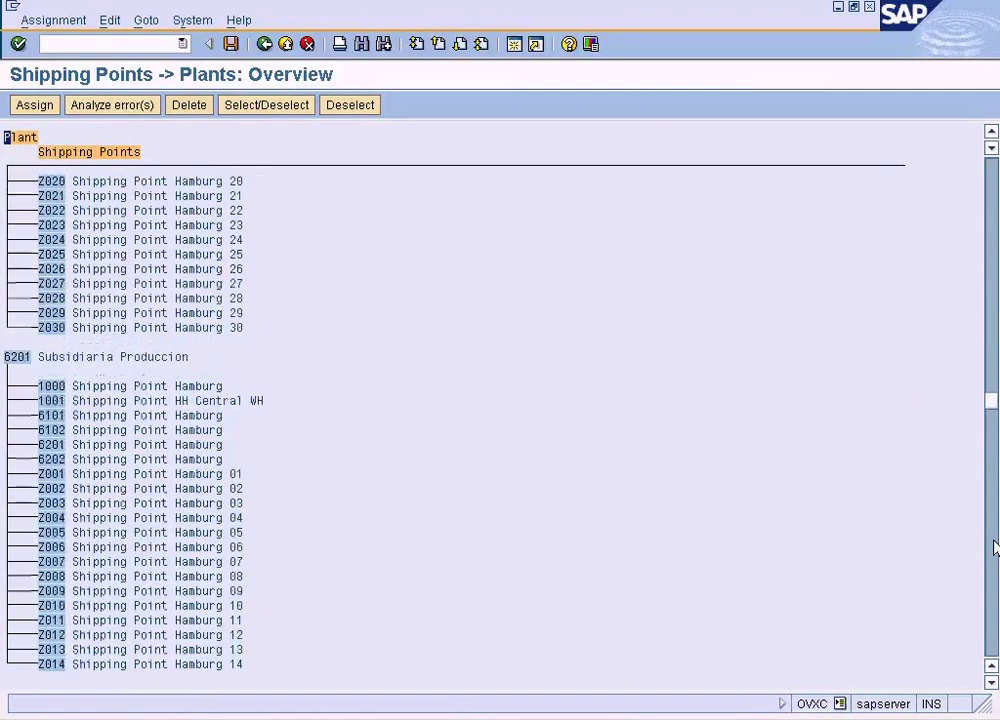
{"action": "scroll", "coordinate": [995, 548], "scroll_direction": "down", "scroll_amount": 15}
{"action": "scroll", "coordinate": [990, 590], "scroll_direction": "down", "scroll_amount": 10}
{"action": "scroll", "coordinate": [990, 590], "scroll_direction": "down", "scroll_amount": 20}
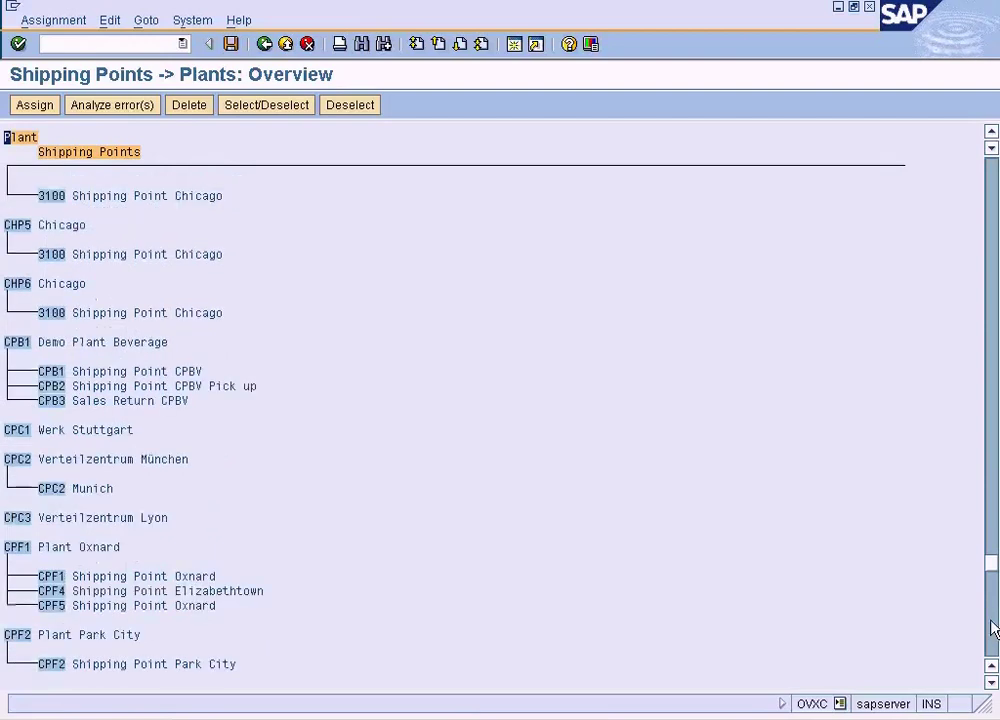
{"action": "scroll", "coordinate": [993, 628], "scroll_direction": "down", "scroll_amount": 15}
{"action": "scroll", "coordinate": [993, 640], "scroll_direction": "down", "scroll_amount": 10}
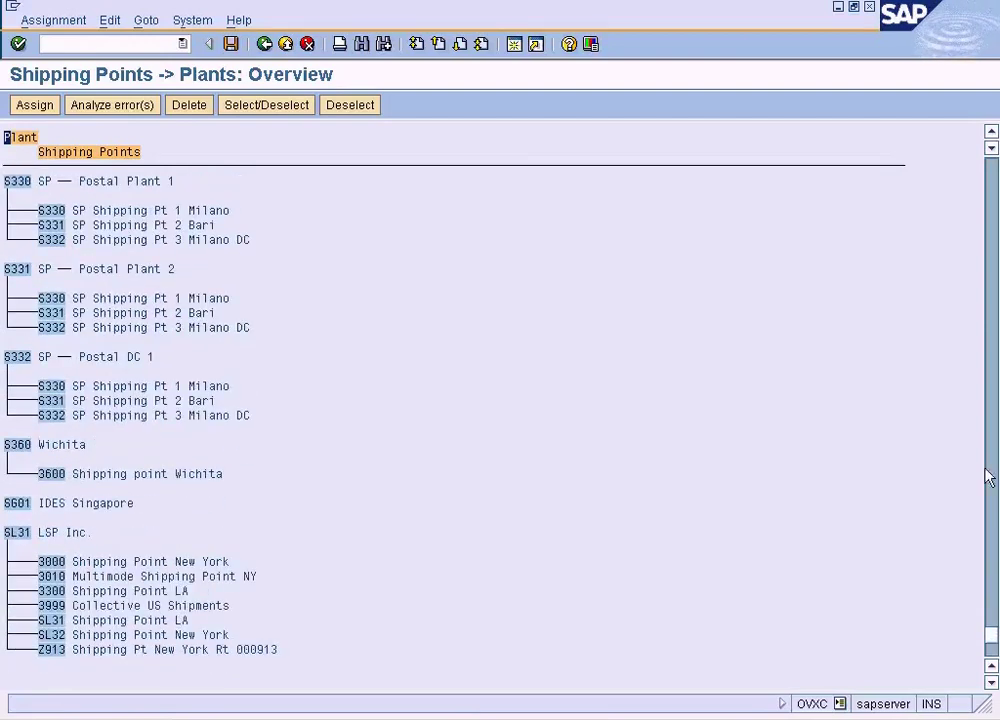
{"action": "scroll", "coordinate": [991, 373], "scroll_direction": "up", "scroll_amount": 20}
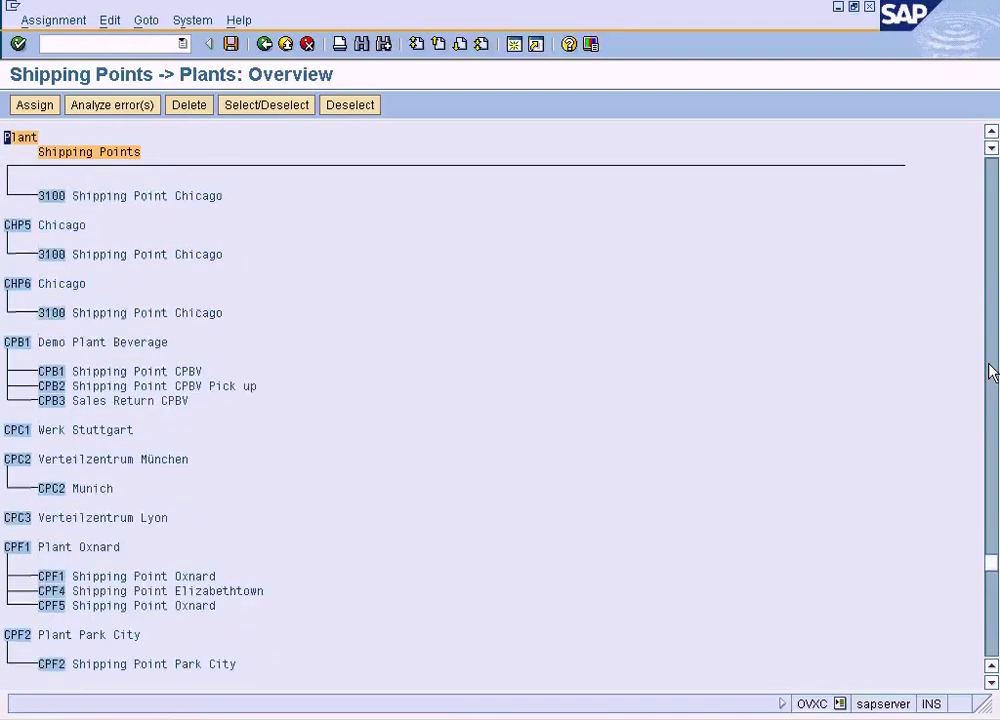
{"action": "left_click_drag", "start_coordinate": [991, 562], "coordinate": [991, 584]}
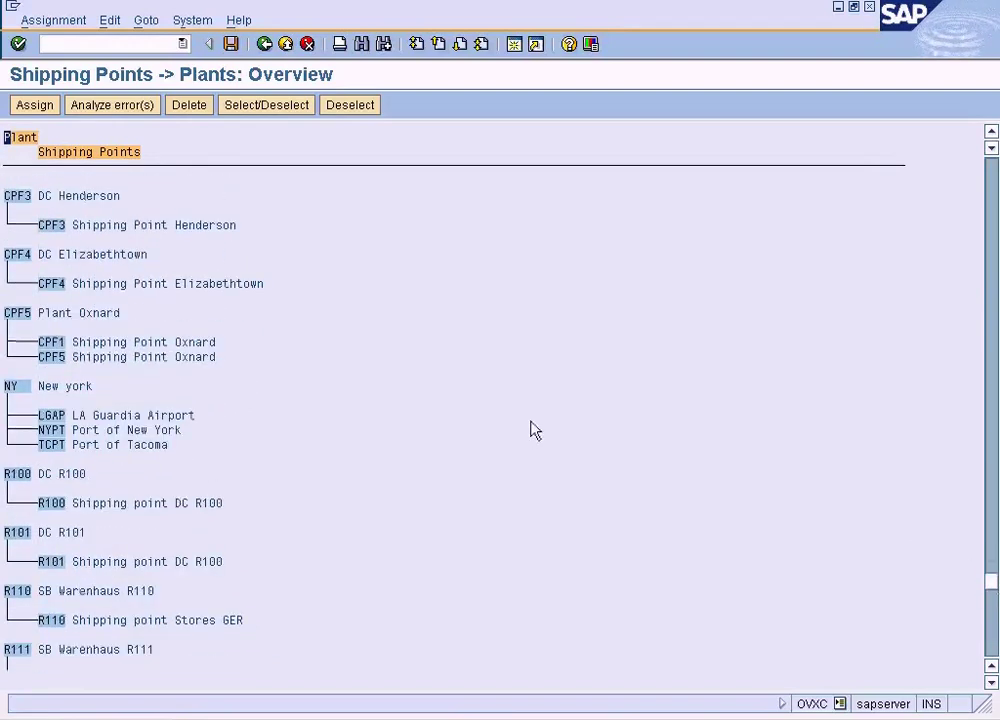
Step: Assign shipping point NYAP New York Airport to plant NY, finding it with the search term Airport, and save the assignment
{"action": "left_click", "coordinate": [29, 385]}
{"action": "left_click", "coordinate": [40, 105]}
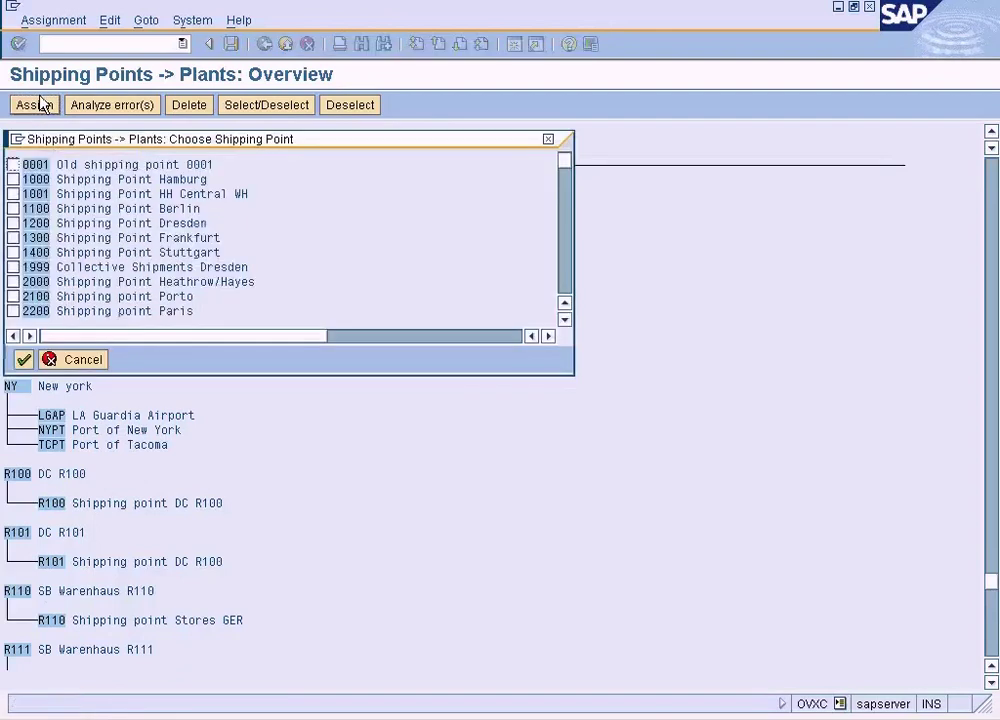
{"action": "key", "text": "ctrl+f"}
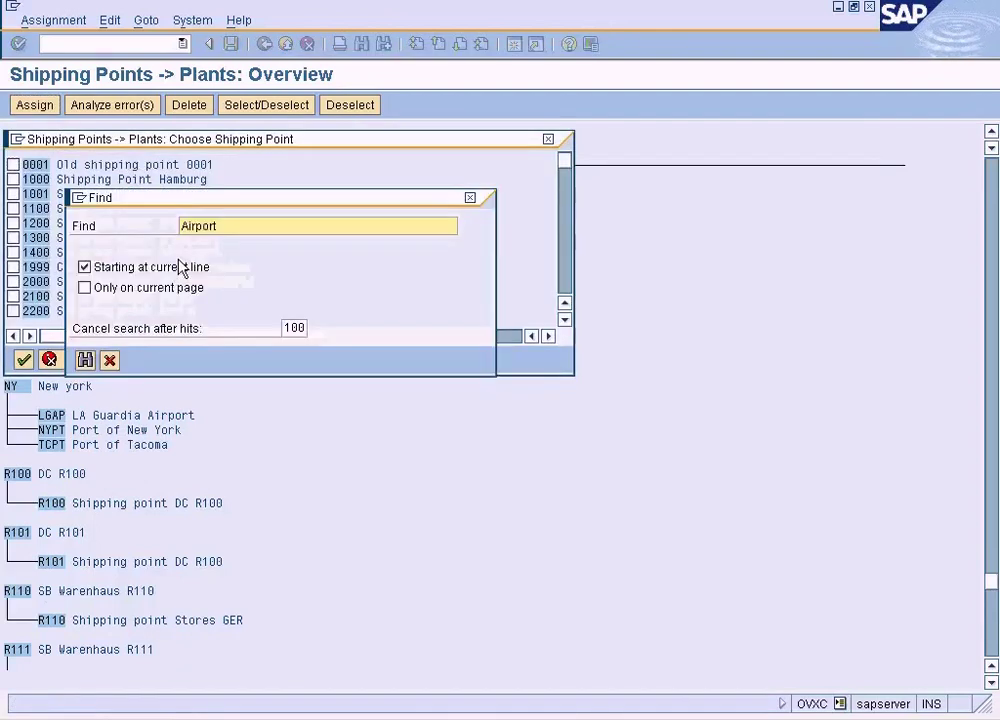
{"action": "key", "text": "Return"}
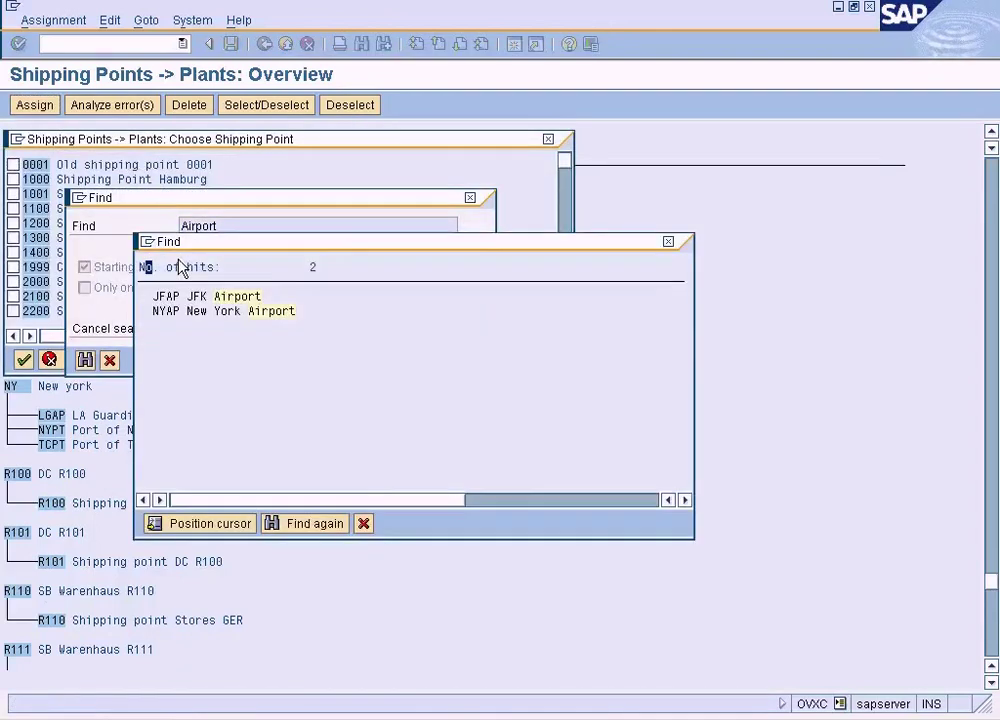
{"action": "left_click", "coordinate": [166, 311]}
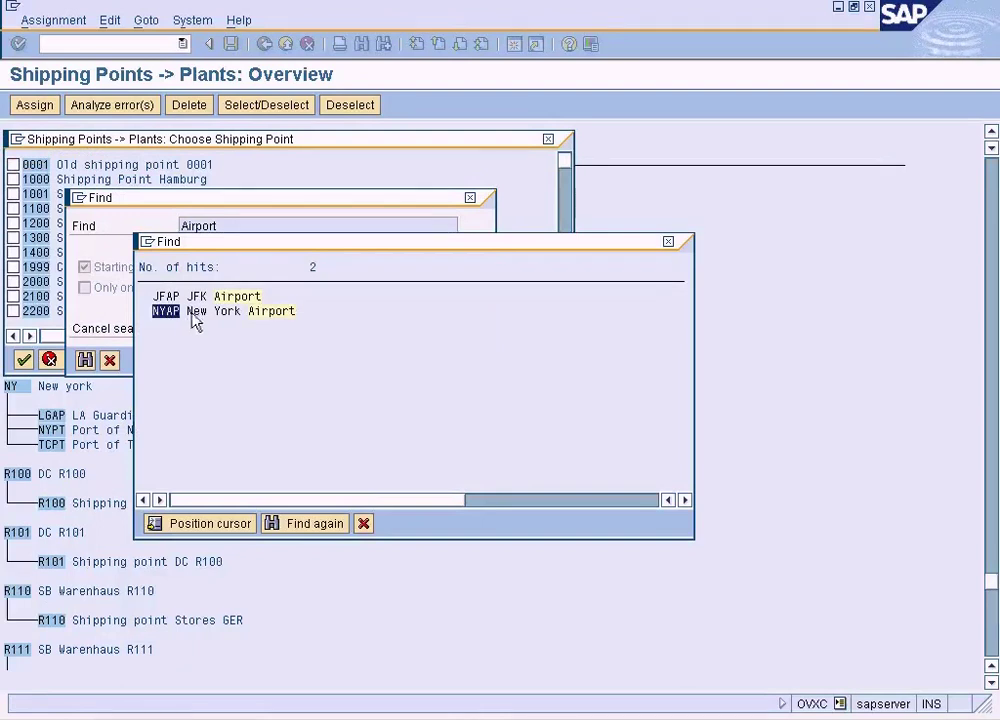
{"action": "double_click", "coordinate": [167, 311]}
{"action": "left_click", "coordinate": [13, 164]}
{"action": "left_click", "coordinate": [23, 359]}
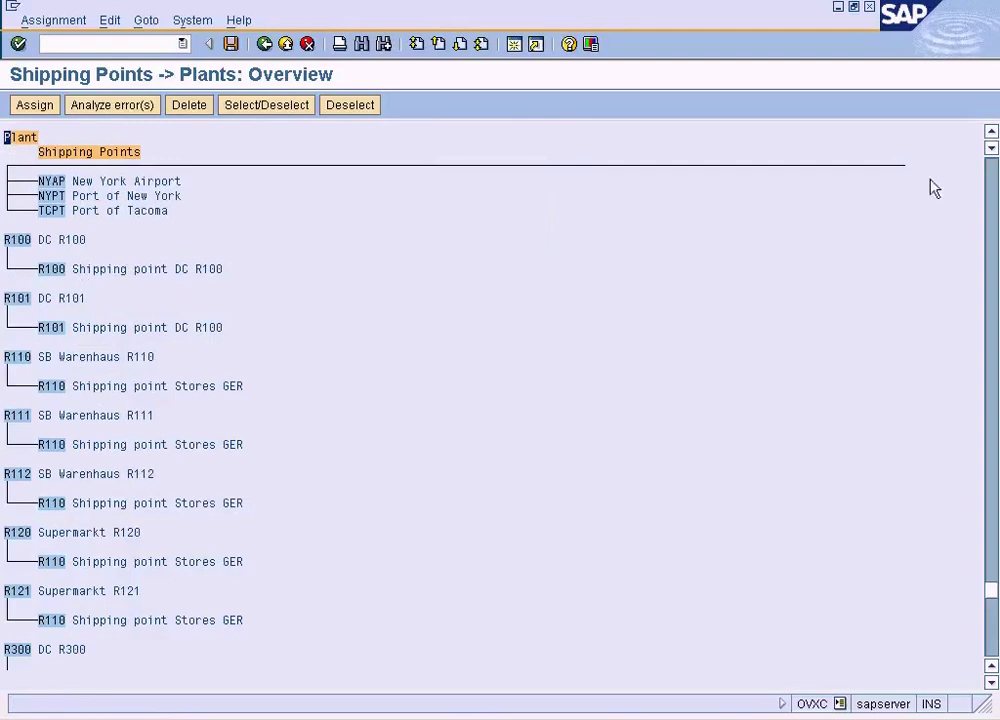
{"action": "left_click", "coordinate": [231, 44]}
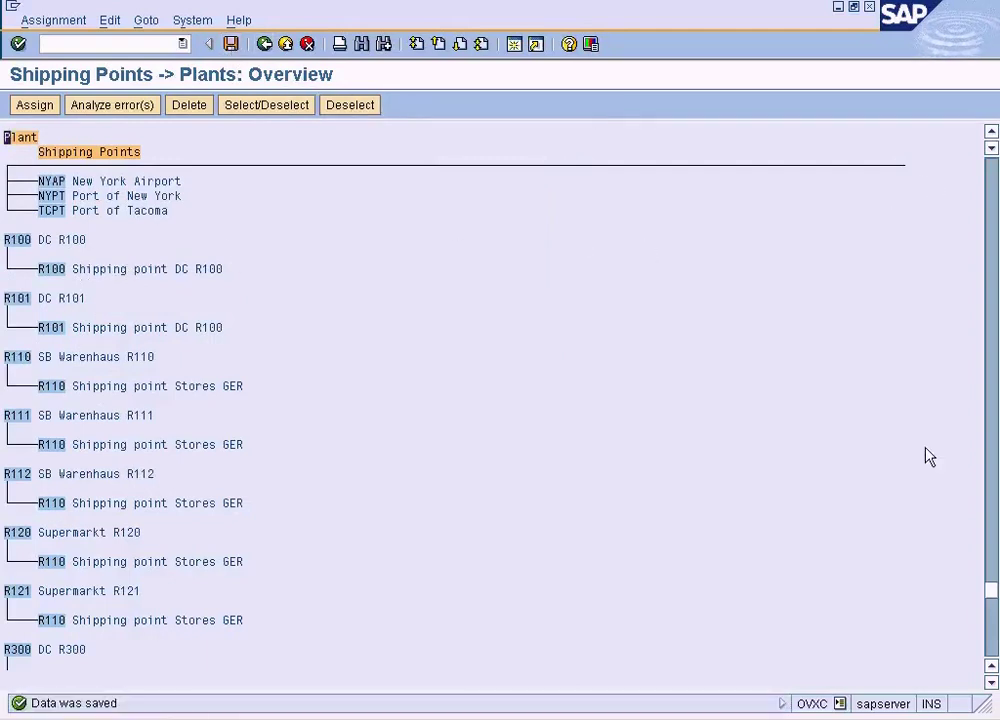
Step: Locate plant WH Washington in the plant overview and open the shipping point selection for it
{"action": "left_click", "coordinate": [990, 611]}
{"action": "left_click", "coordinate": [990, 615]}
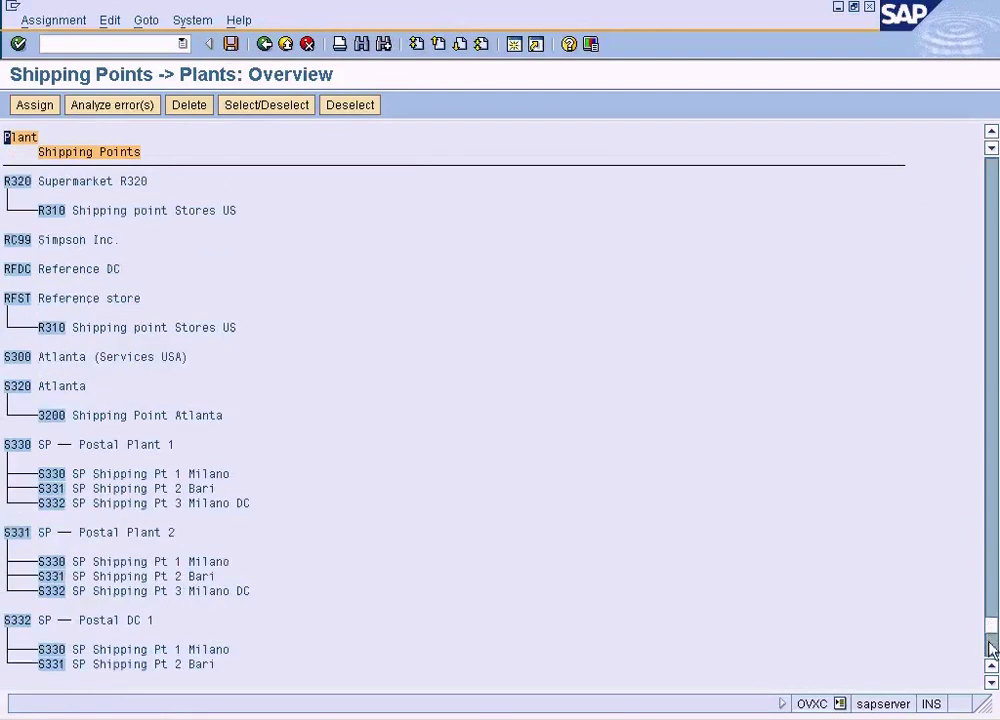
{"action": "left_click", "coordinate": [992, 648]}
{"action": "left_click", "coordinate": [993, 662]}
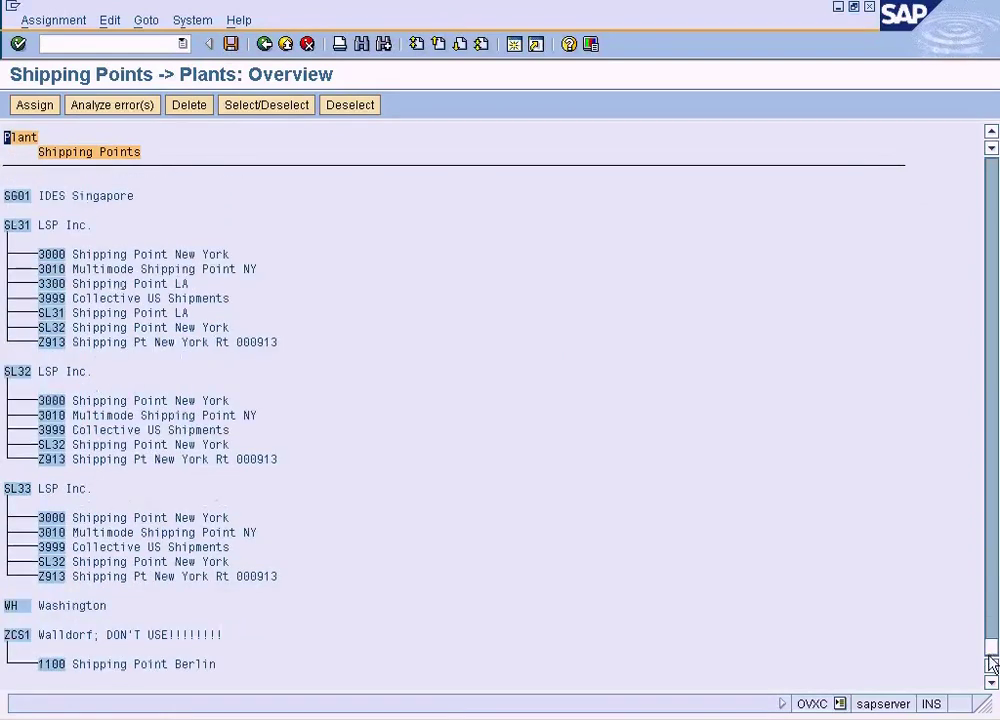
{"action": "left_click", "coordinate": [17, 606]}
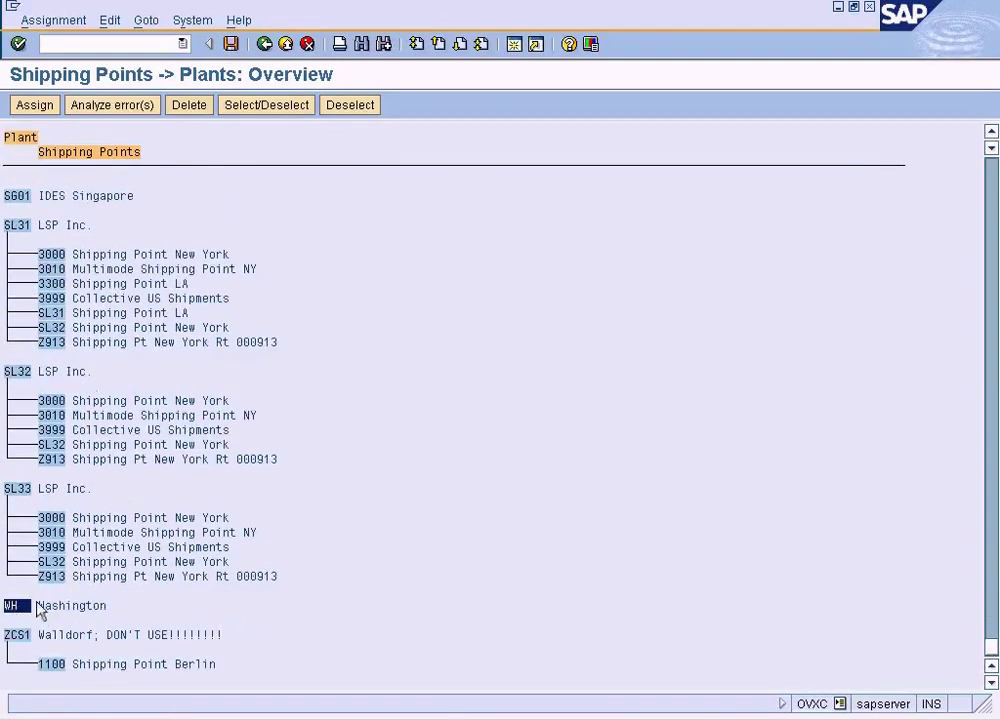
{"action": "left_click", "coordinate": [36, 106]}
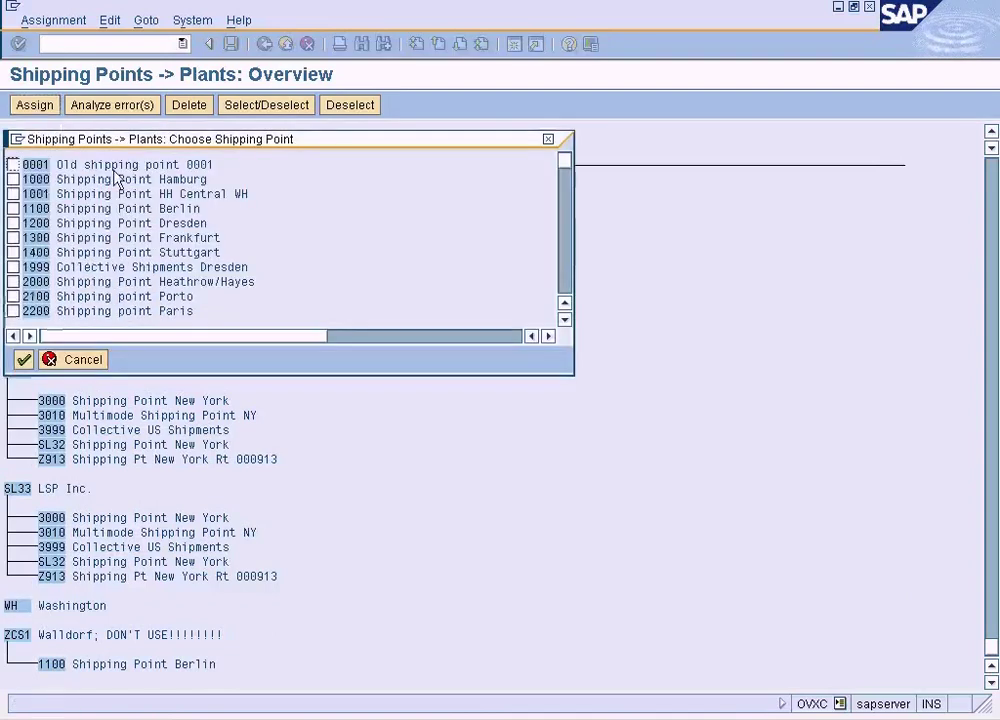
Step: Search the shipping point list for port and check plant WH's shipping point for As soon as possible in the Paint diagram
{"action": "key", "text": "ctrl+f"}
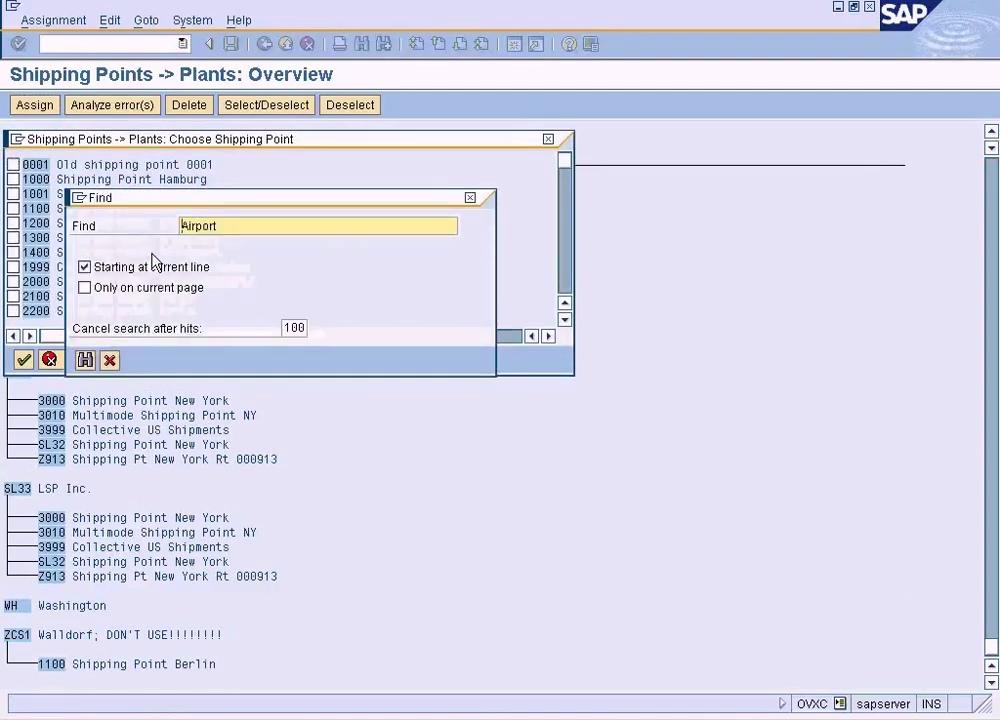
{"action": "key", "text": "Delete"}
{"action": "key", "text": "Delete"}
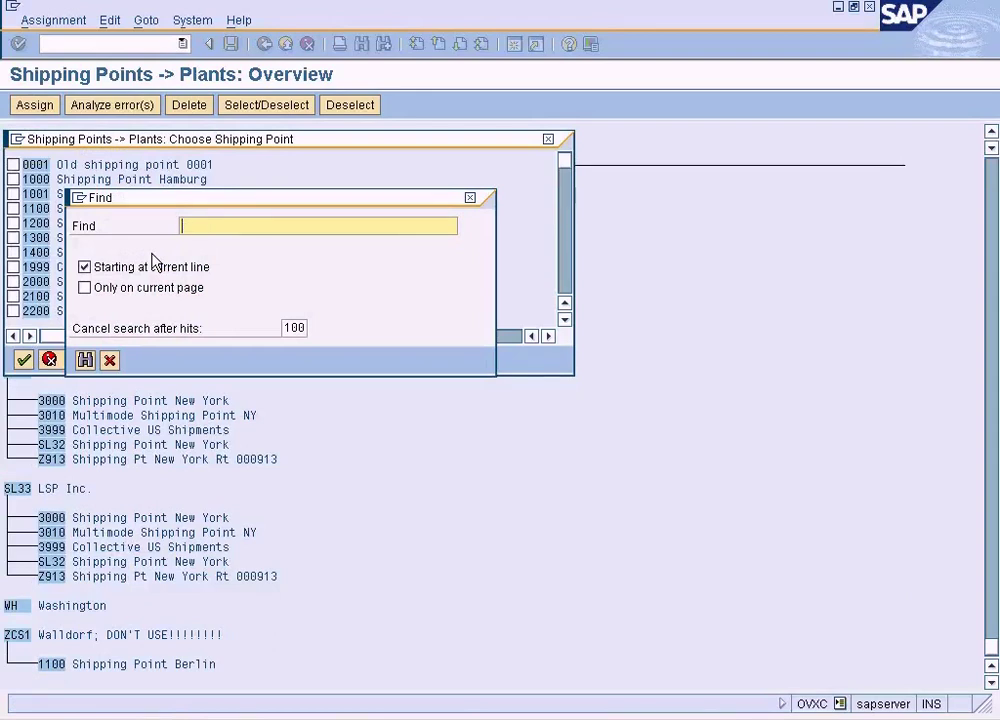
{"action": "type", "text": "t"}
{"action": "key", "text": "Return"}
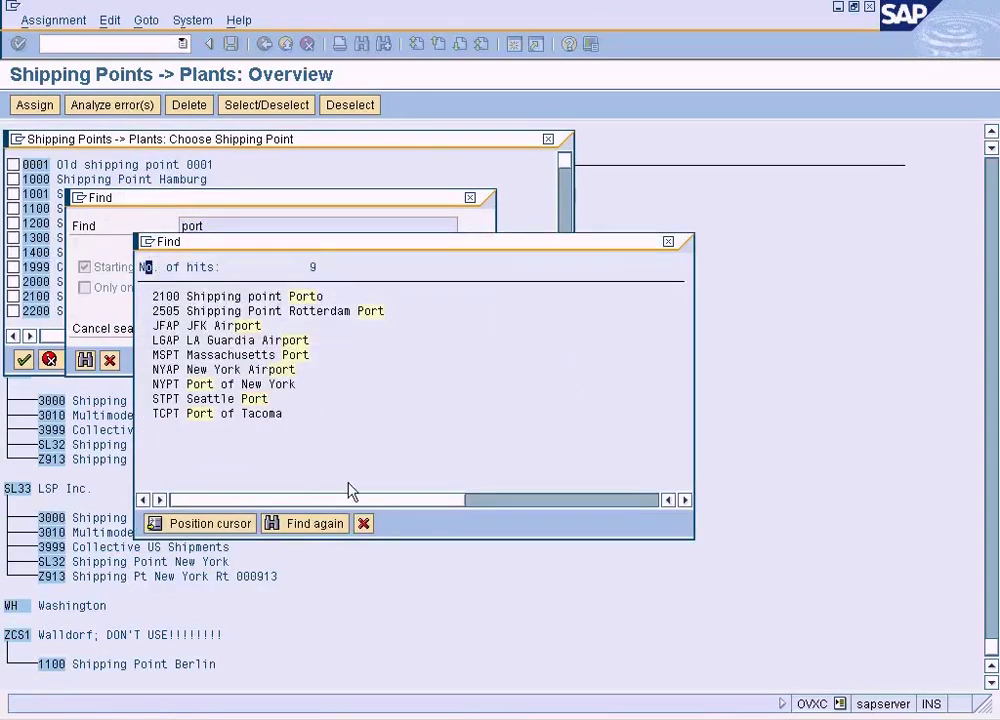
{"action": "left_click", "coordinate": [592, 715]}
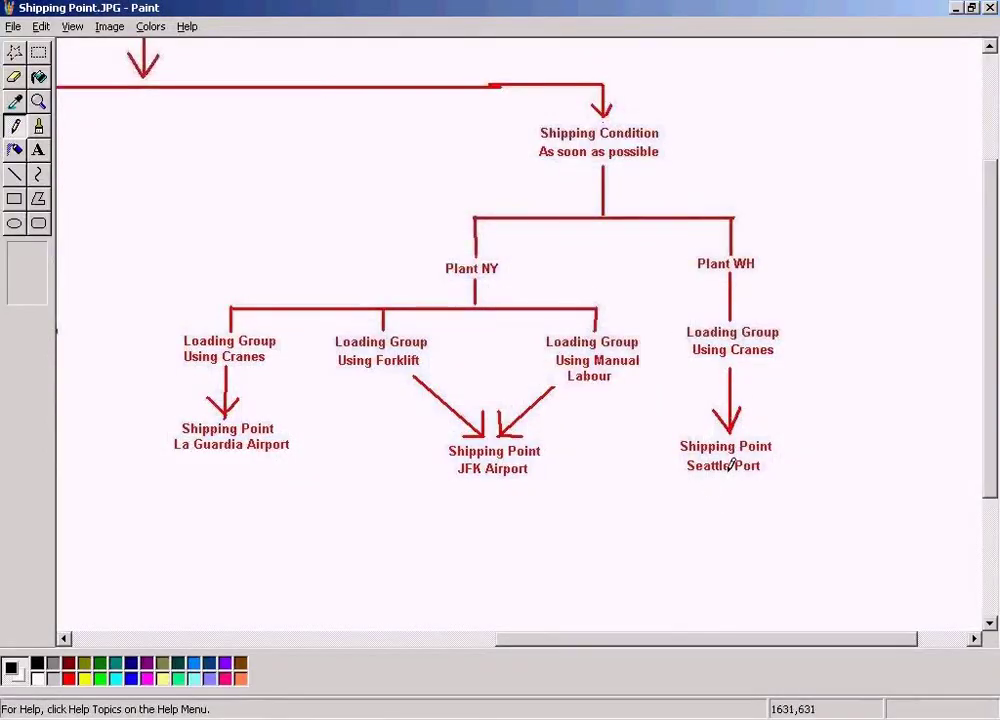
{"action": "key", "text": "alt+Tab"}
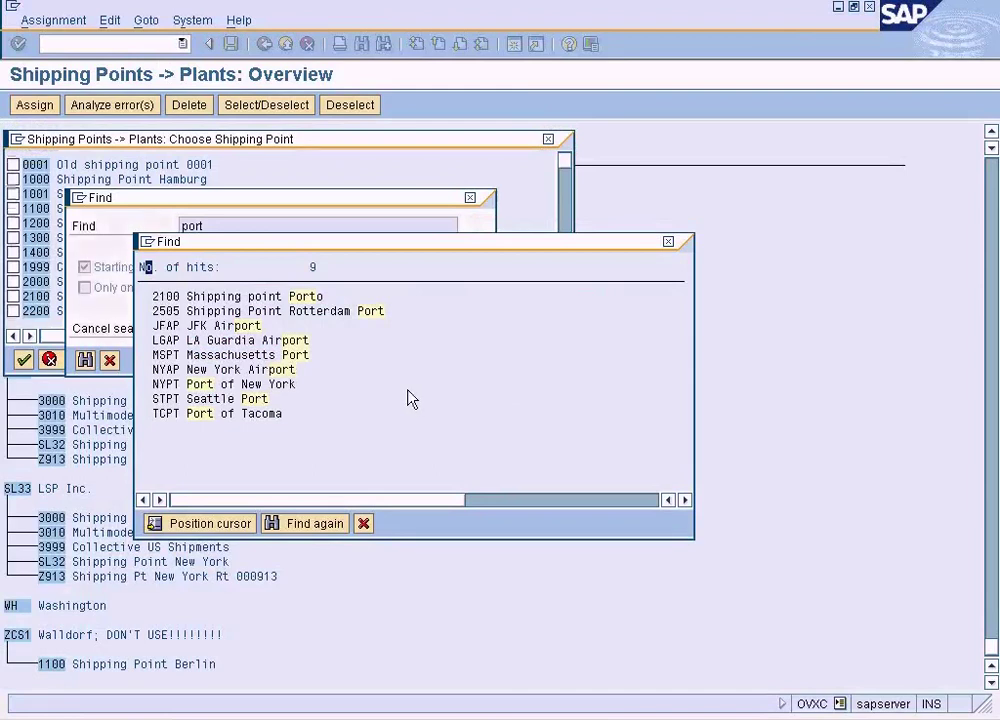
Step: Assign shipping point STPT Seattle Port to plant WH and save the assignment
{"action": "double_click", "coordinate": [236, 400]}
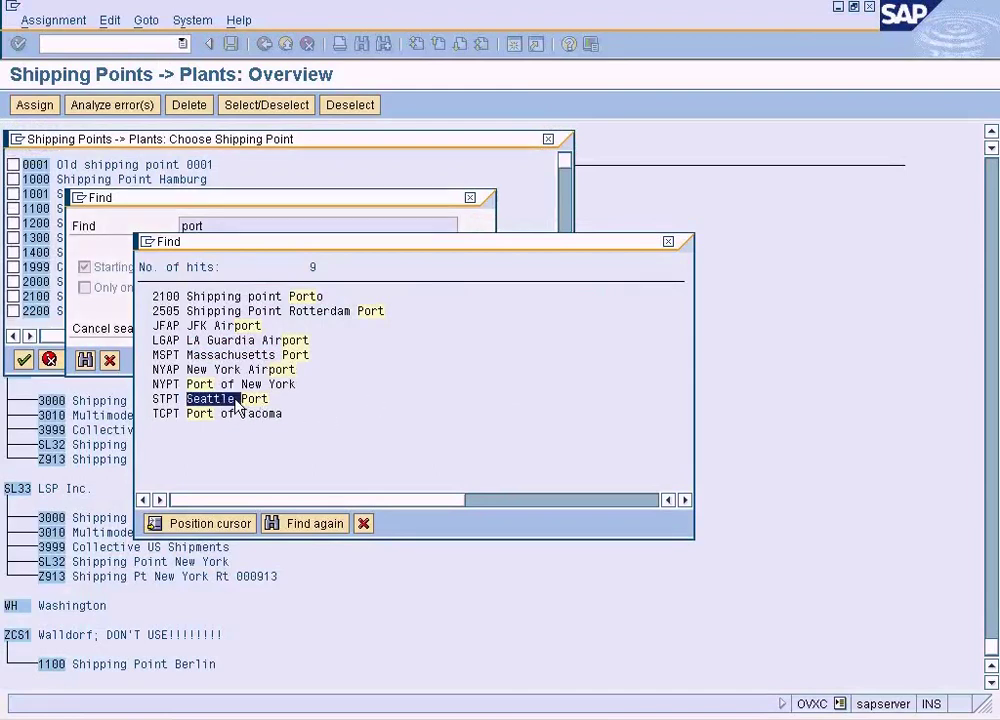
{"action": "left_click", "coordinate": [13, 164]}
{"action": "left_click", "coordinate": [22, 359]}
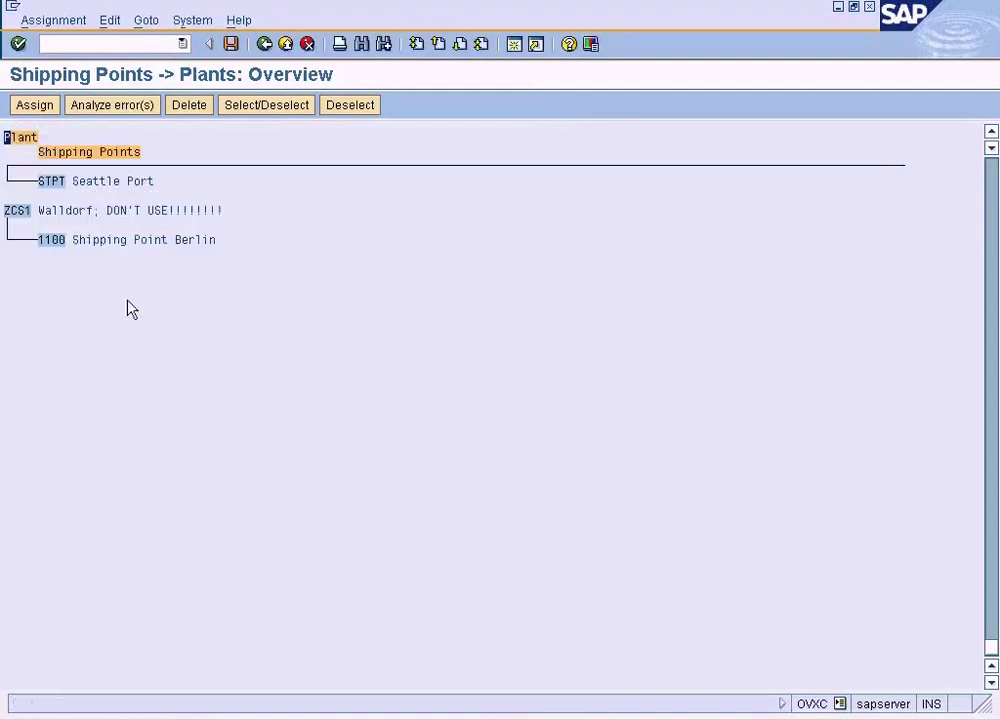
{"action": "left_click", "coordinate": [990, 134]}
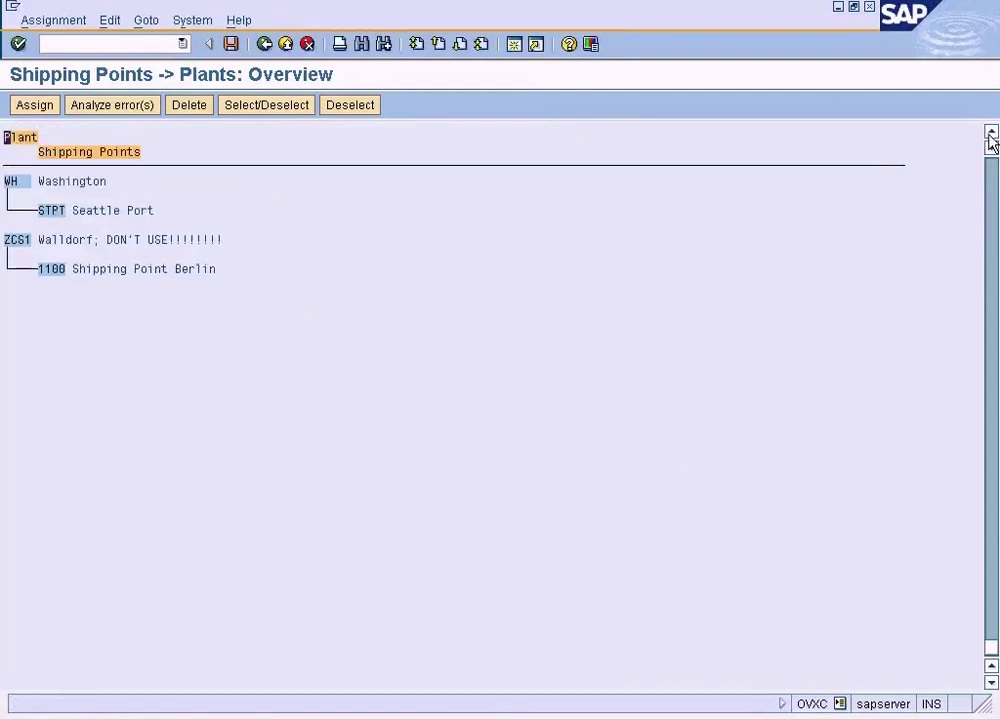
{"action": "left_click", "coordinate": [990, 134]}
{"action": "left_click", "coordinate": [231, 44]}
Step: Reopen the shipping point selection for plant WH and check its shipping point for Within 1 month in the Paint diagram
{"action": "left_click", "coordinate": [22, 229]}
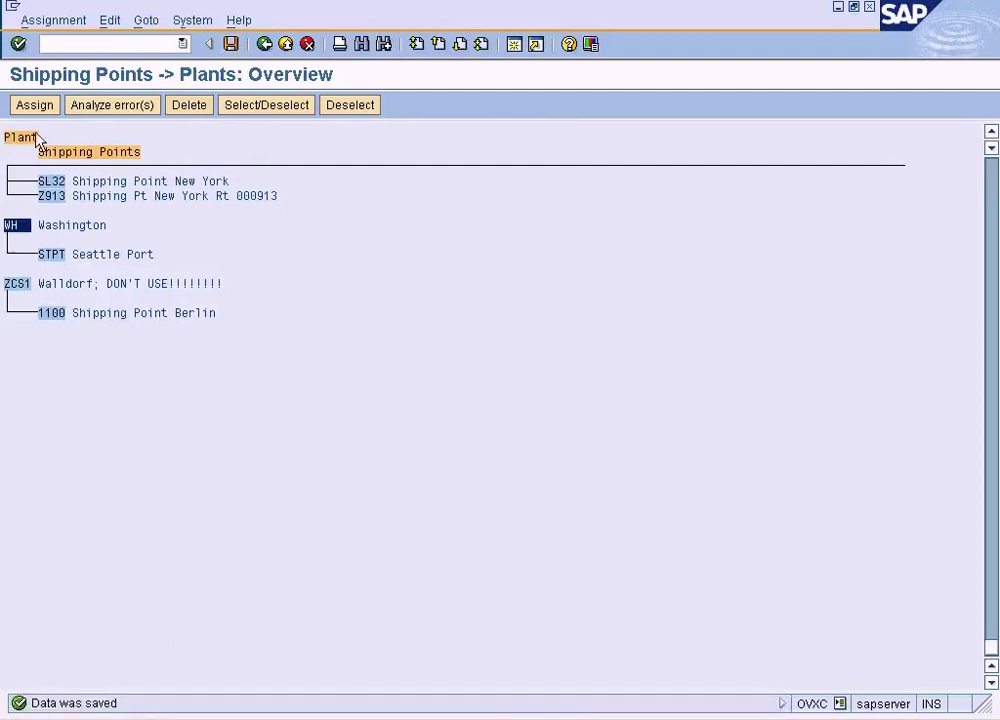
{"action": "left_click", "coordinate": [34, 105]}
{"action": "key", "text": "alt+Tab"}
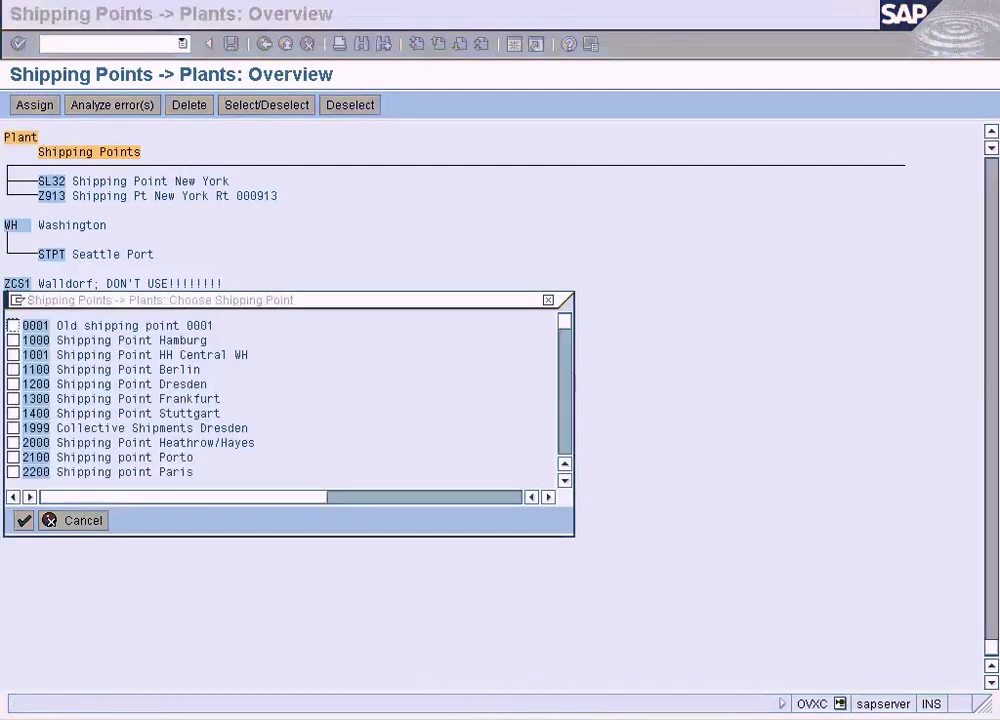
{"action": "left_click", "coordinate": [63, 638]}
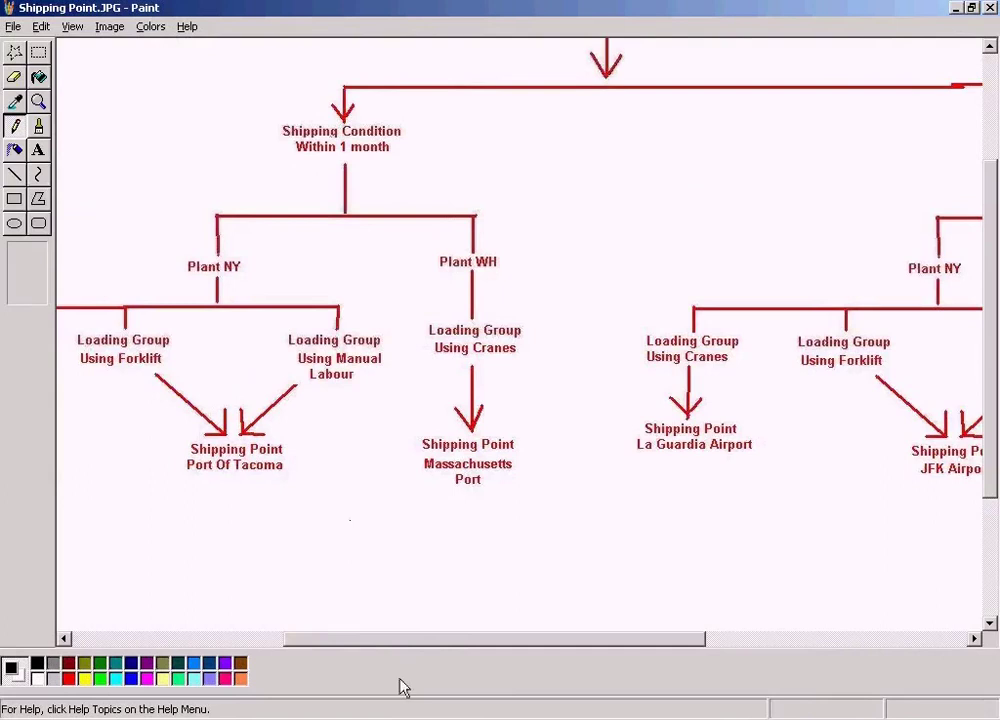
{"action": "left_click", "coordinate": [395, 718]}
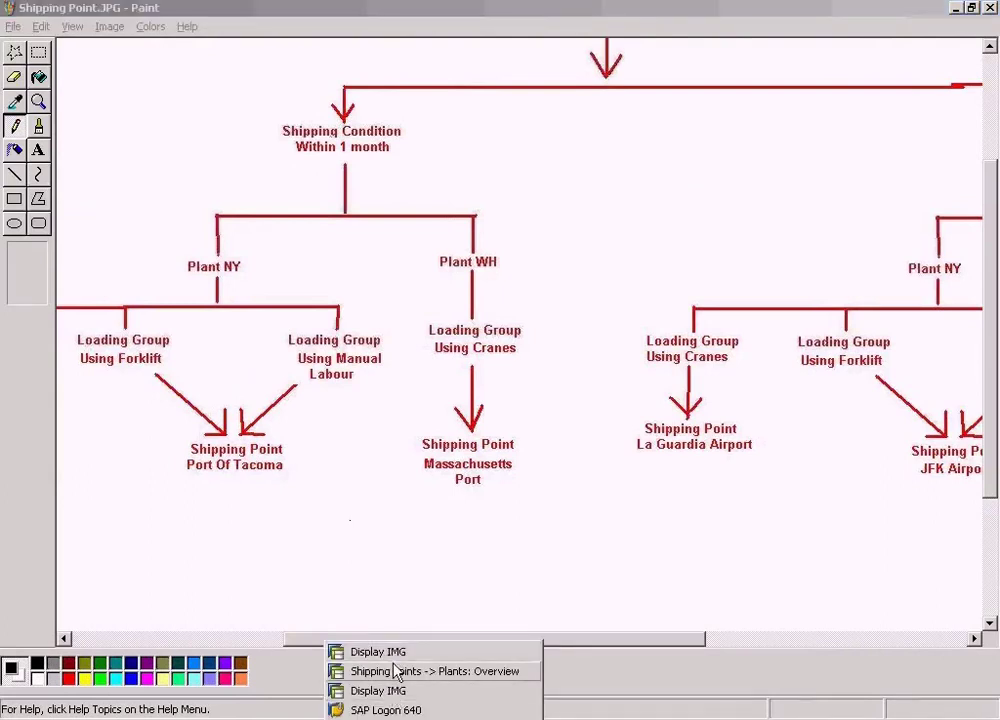
{"action": "left_click", "coordinate": [395, 671]}
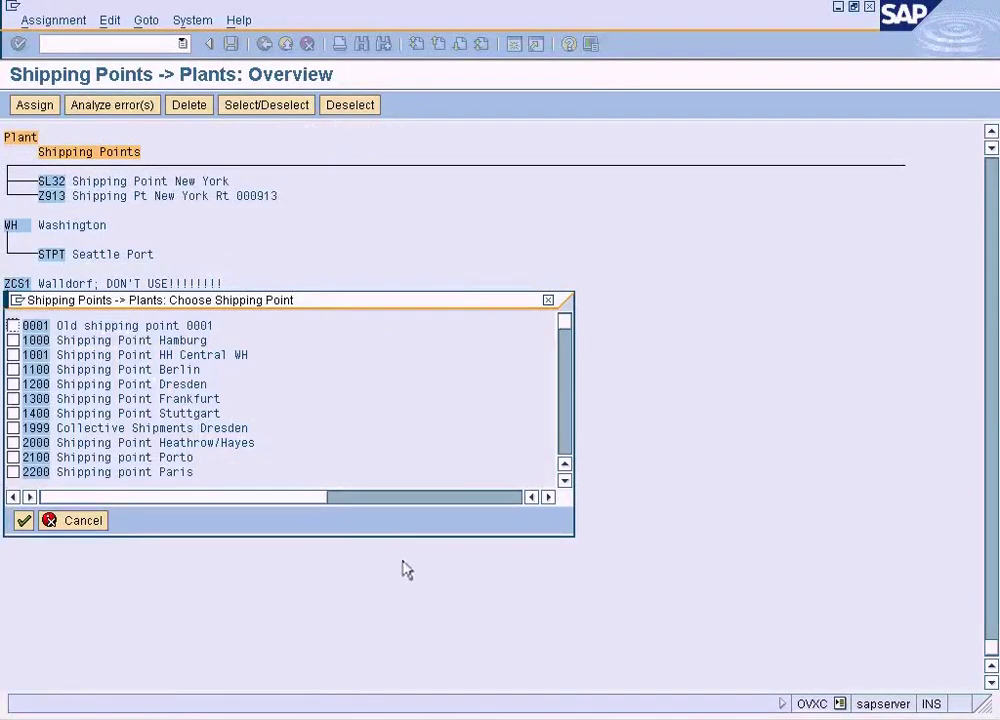
{"action": "key", "text": "alt+Tab"}
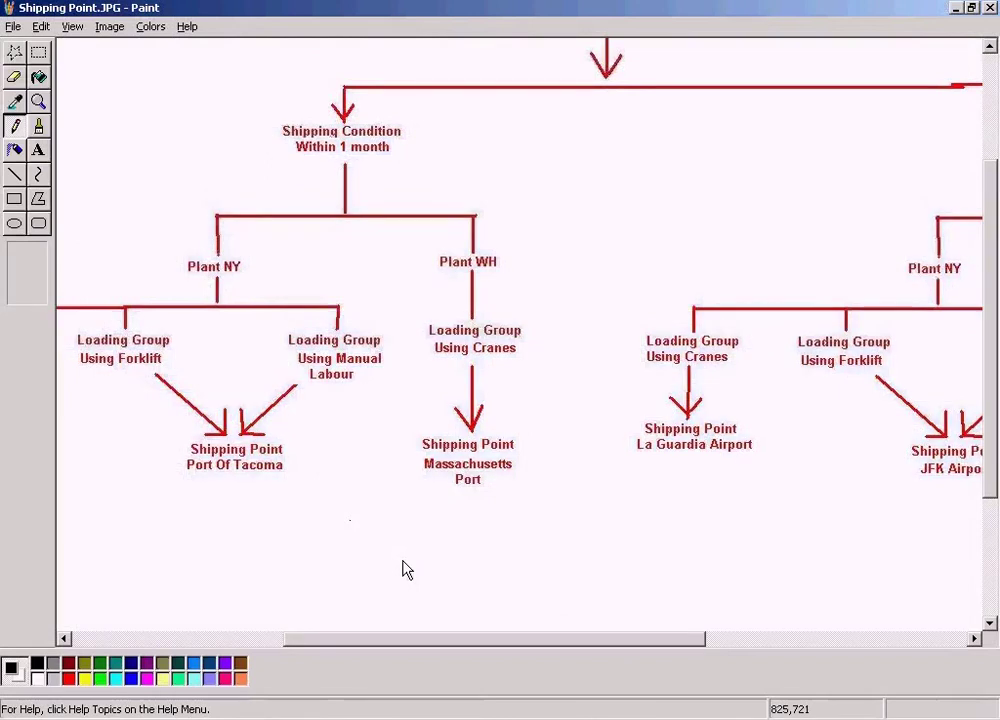
{"action": "key", "text": "alt+Tab"}
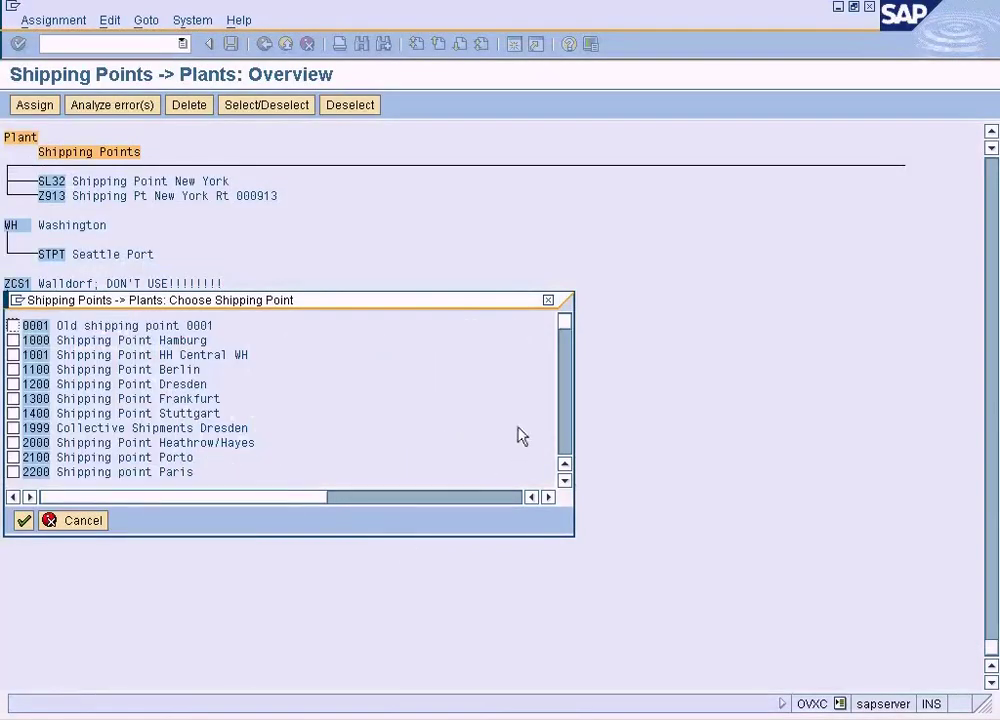
Step: Assign shipping point MSPT Massachusetts Port to plant WH using the search term port, save, and return to the implementation guide
{"action": "key", "text": "ctrl+f"}
{"action": "key", "text": "Return"}
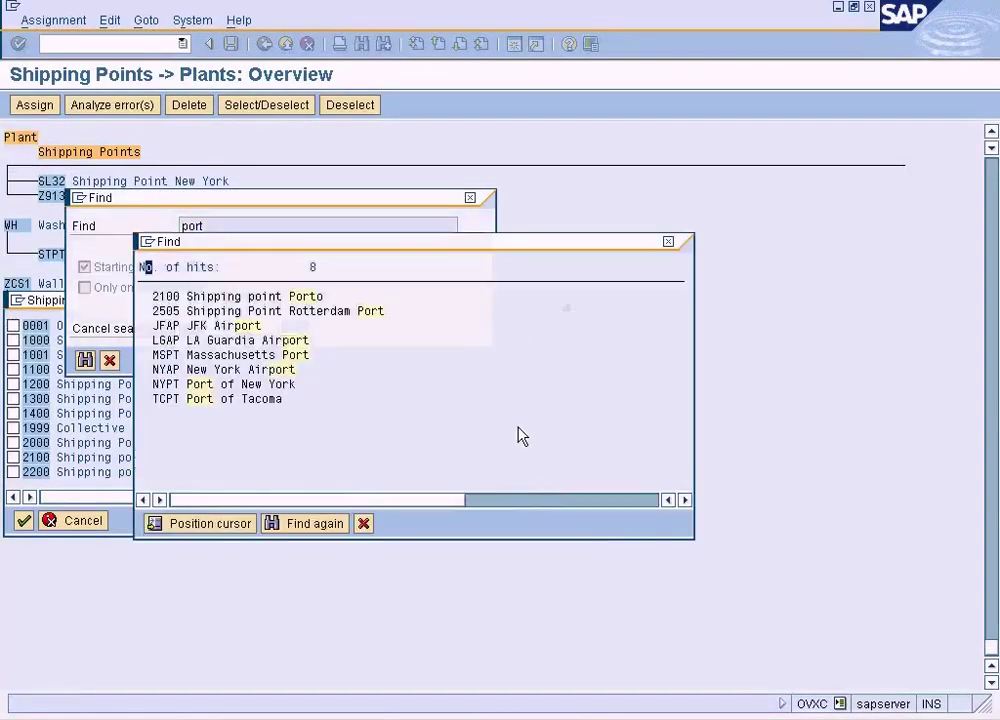
{"action": "double_click", "coordinate": [256, 358]}
{"action": "left_click", "coordinate": [13, 326]}
{"action": "left_click", "coordinate": [24, 520]}
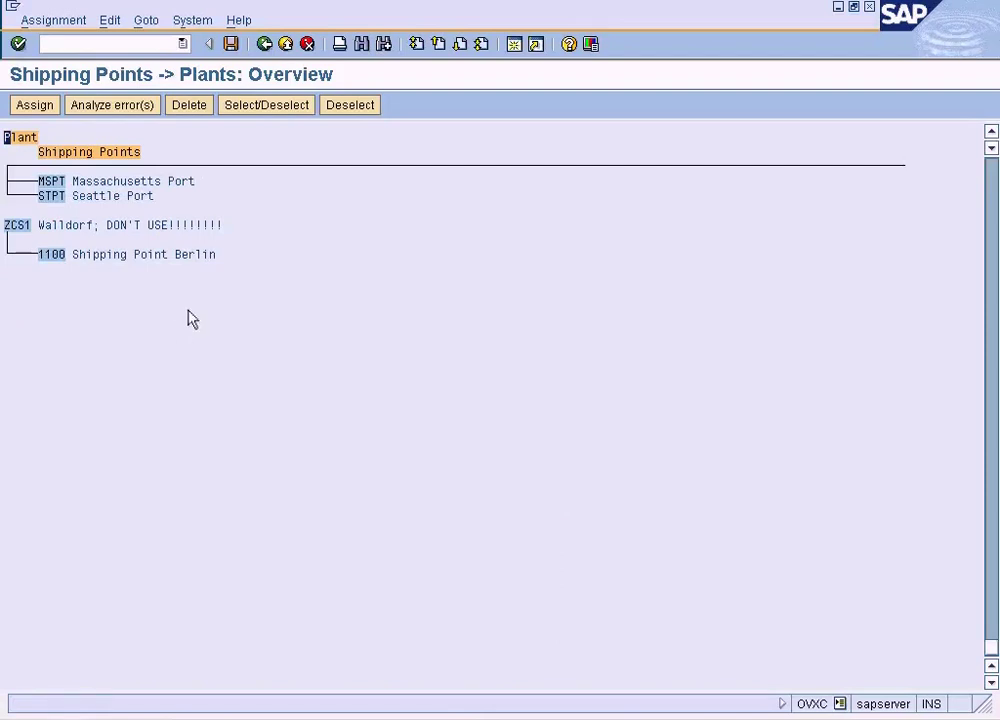
{"action": "left_click", "coordinate": [990, 134]}
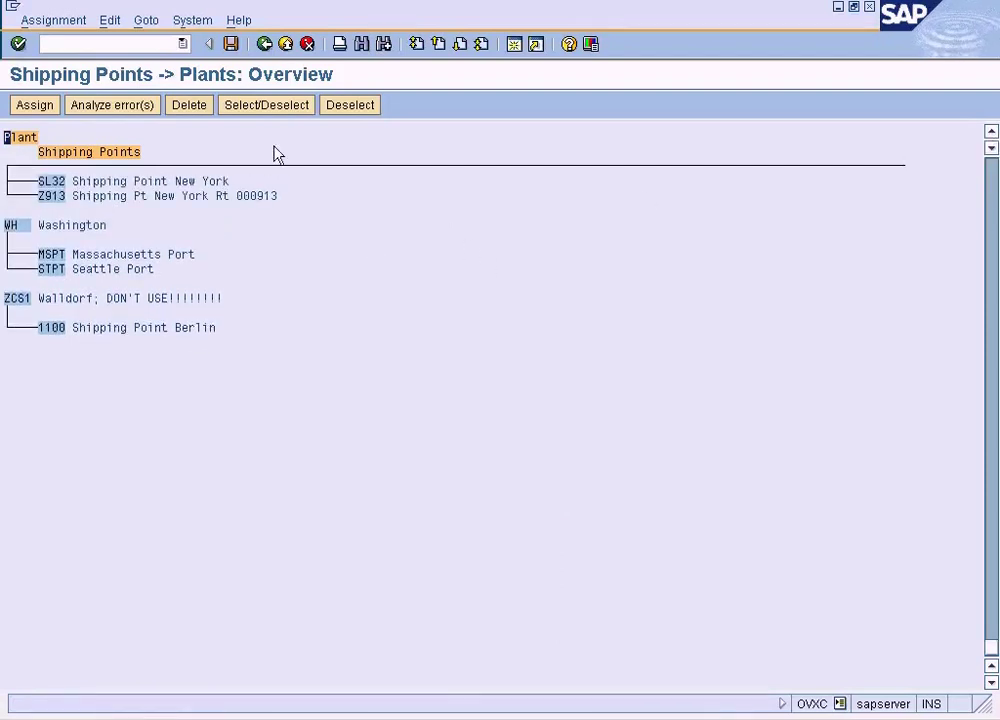
{"action": "left_click", "coordinate": [233, 44]}
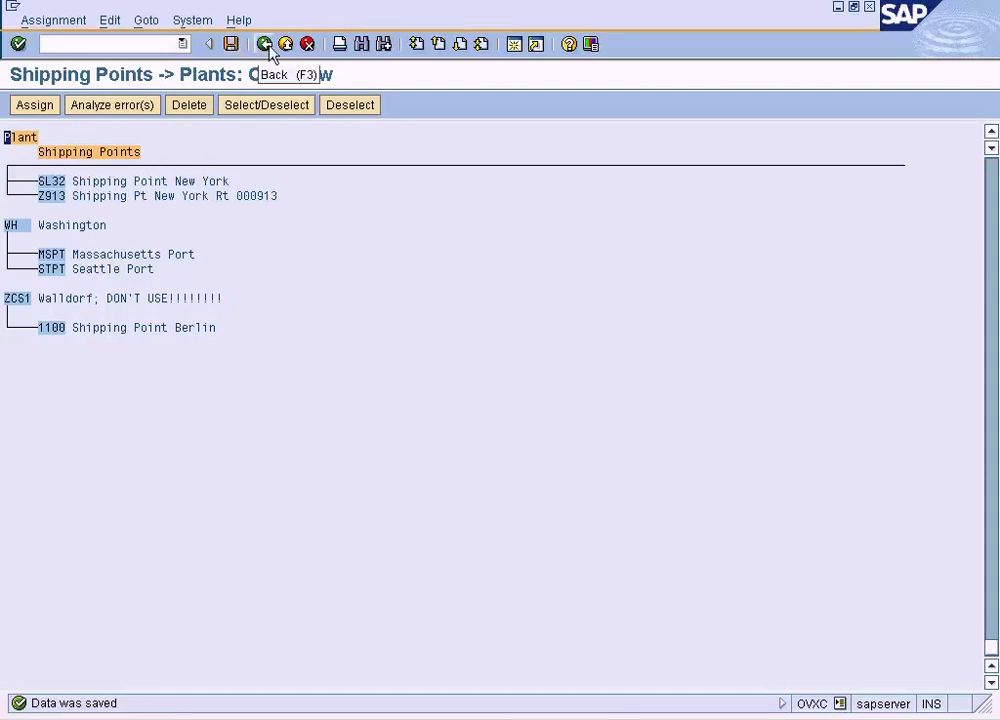
{"action": "left_click", "coordinate": [266, 46]}
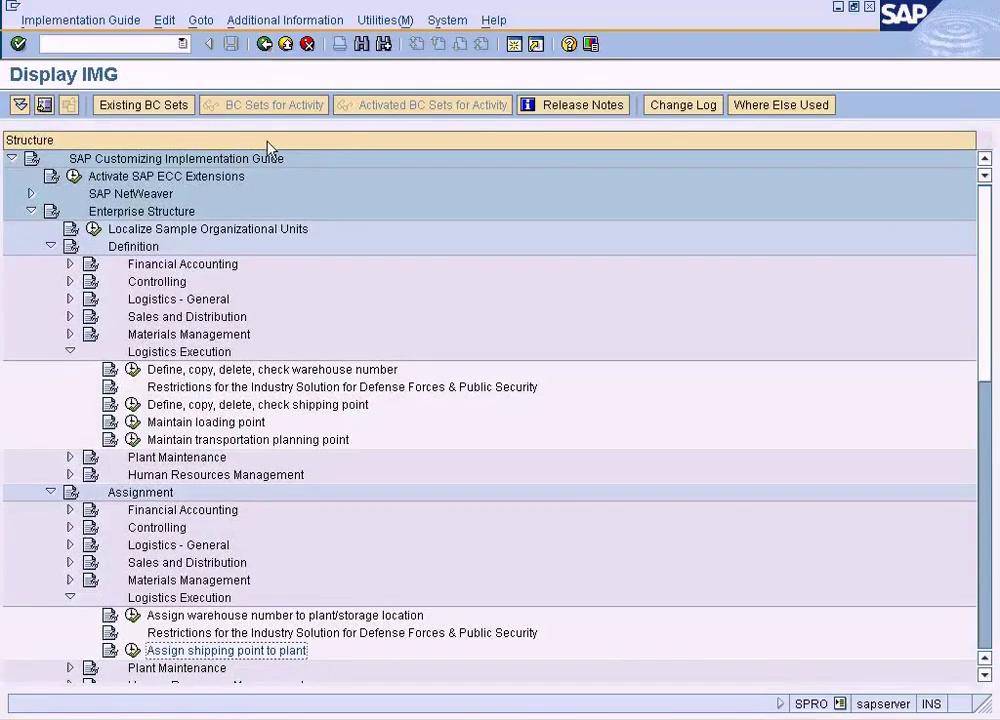
Step: Switch to the SAP SD Training document in Word and highlight the topic line Assign Shipping Point To Plants
{"action": "key", "text": "alt+Tab"}
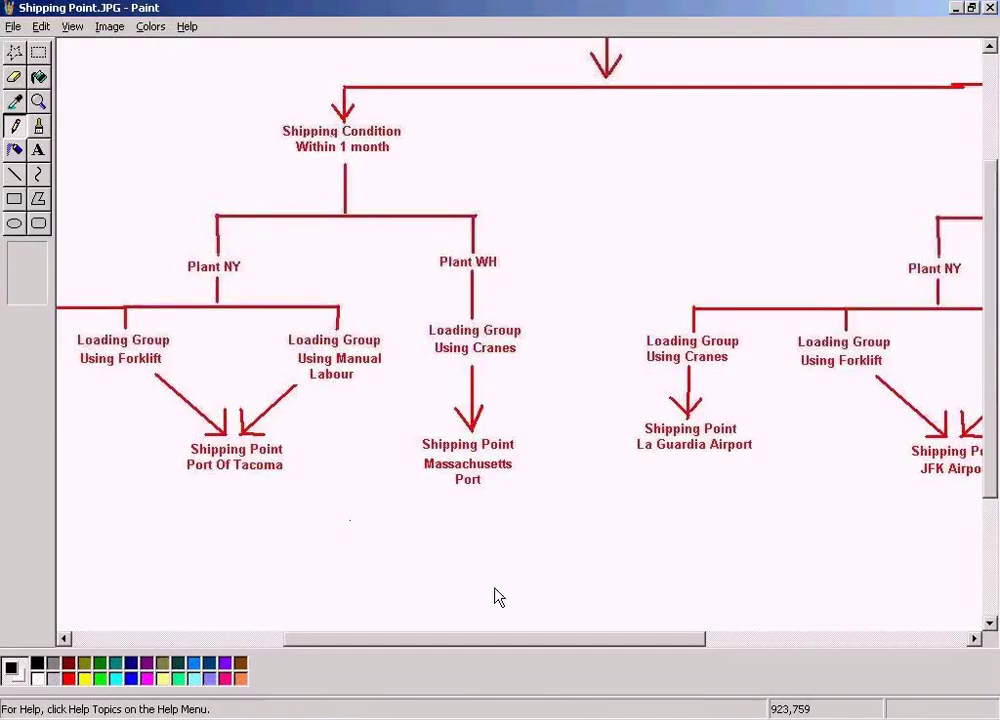
{"action": "key", "text": "alt+Tab"}
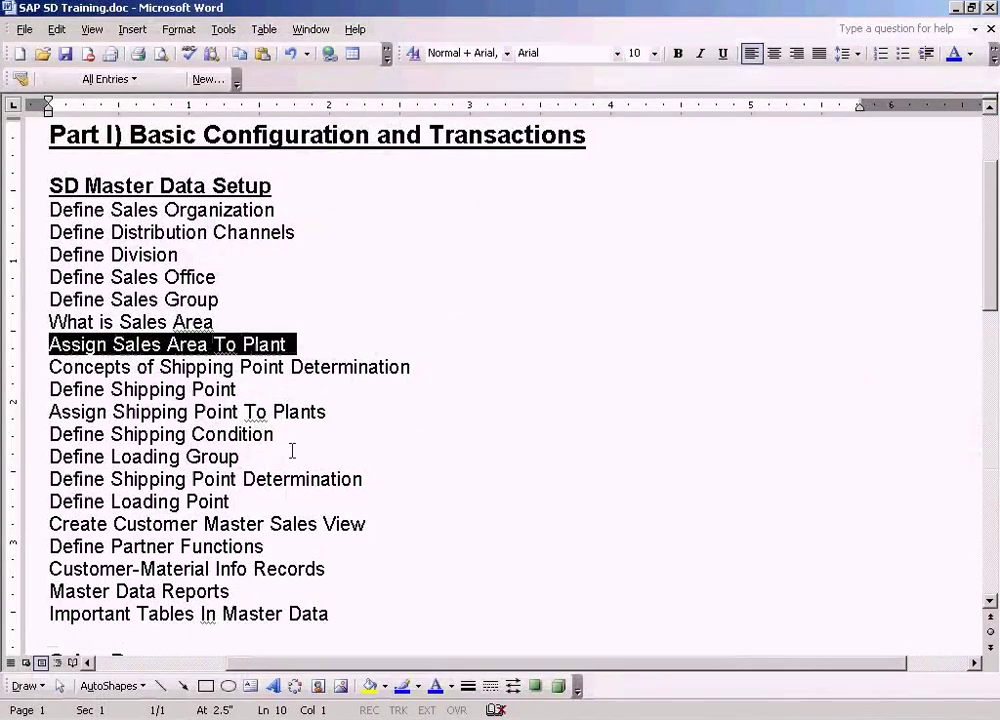
{"action": "left_click", "coordinate": [295, 392]}
{"action": "left_click_drag", "start_coordinate": [344, 412], "coordinate": [88, 418]}
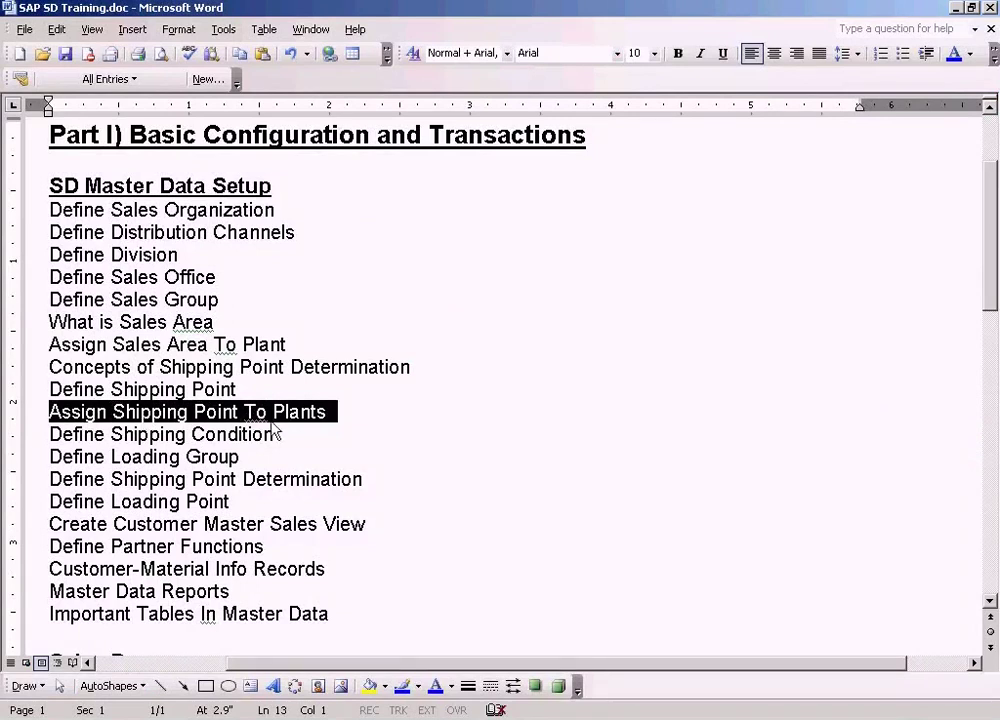